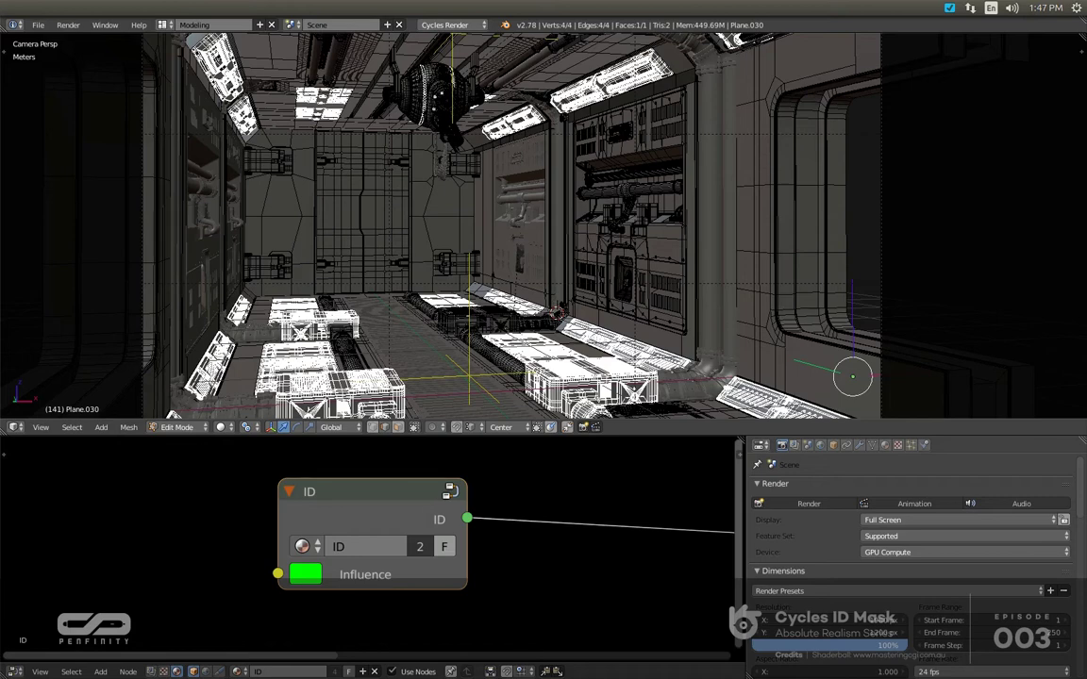
Step: Render the corridor scene to view its ID mask, and return to the modeling layout
{"action": "left_click", "coordinate": [803, 505]}
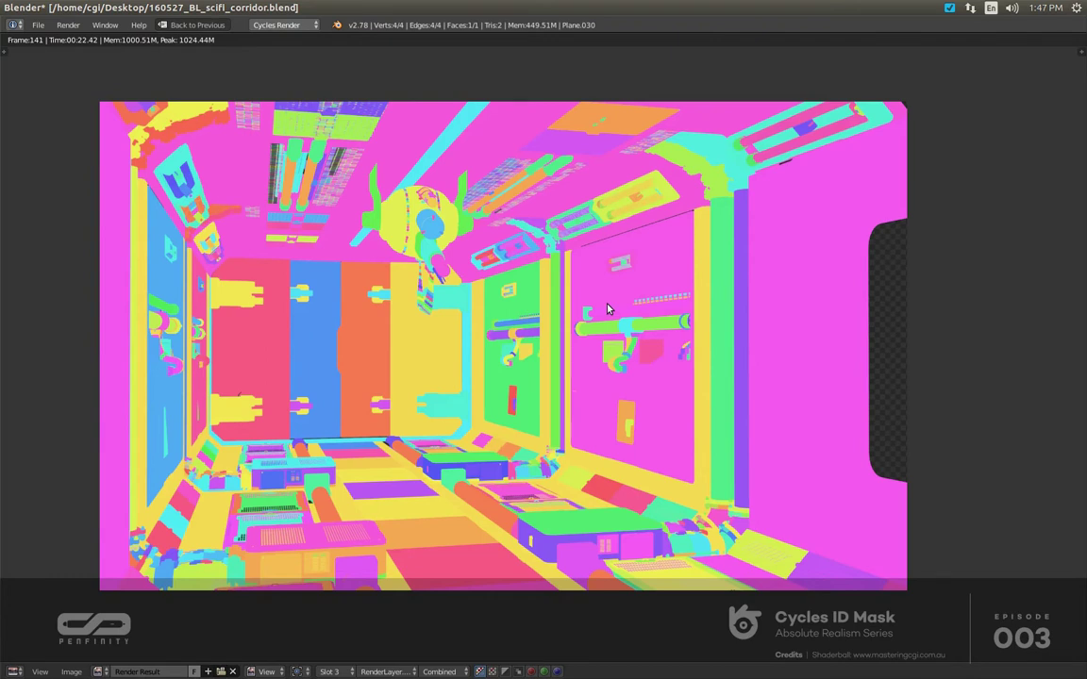
{"action": "left_click", "coordinate": [188, 25]}
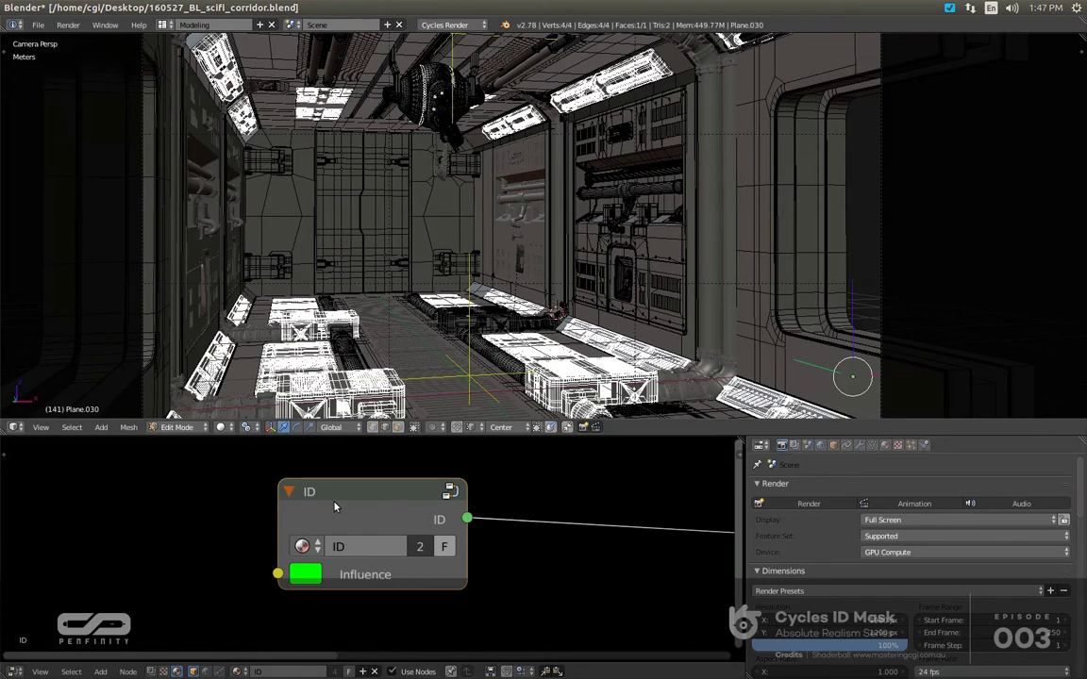
Step: Maximize the node editor and examine the ID group node with its Influence colour
{"action": "key", "text": "ctrl+space"}
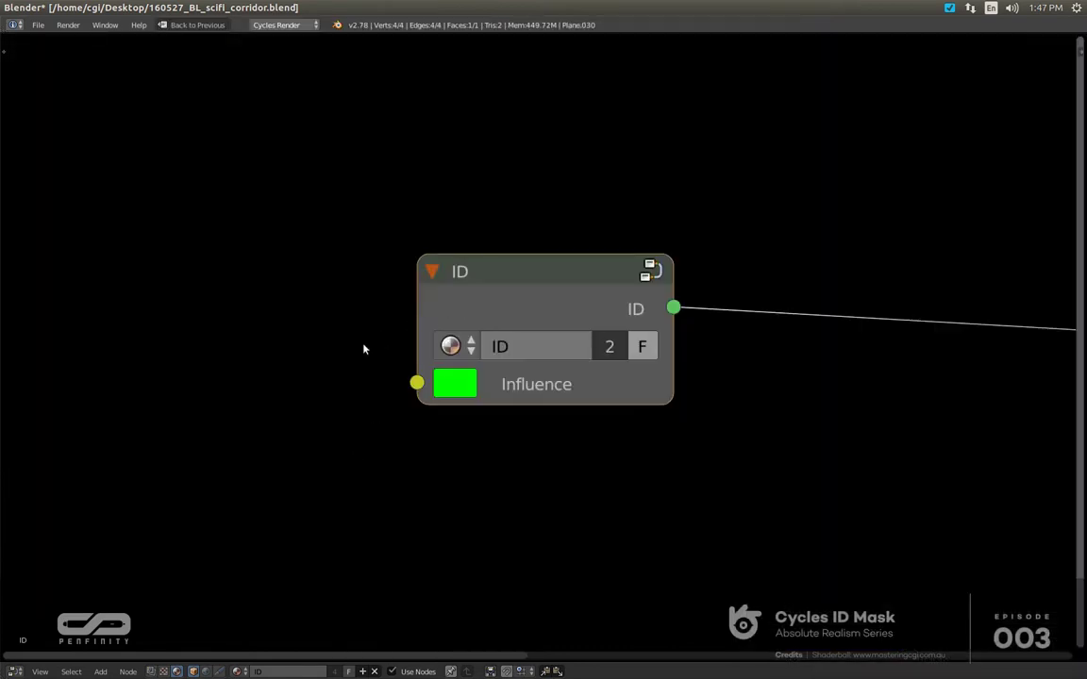
{"action": "scroll", "coordinate": [320, 369], "scroll_direction": "down", "scroll_amount": 2}
{"action": "scroll", "coordinate": [320, 369], "scroll_direction": "up", "scroll_amount": 2}
{"action": "scroll", "coordinate": [326, 382], "scroll_direction": "down", "scroll_amount": 2}
{"action": "scroll", "coordinate": [331, 399], "scroll_direction": "down", "scroll_amount": 1}
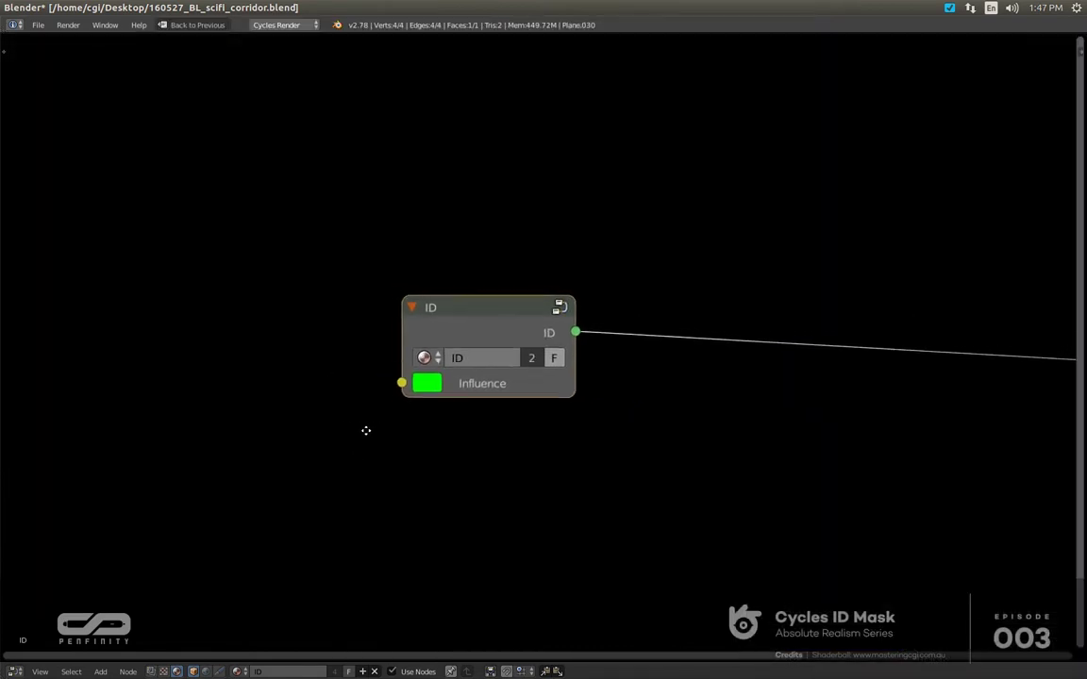
{"action": "scroll", "coordinate": [491, 425], "scroll_direction": "down", "scroll_amount": 1}
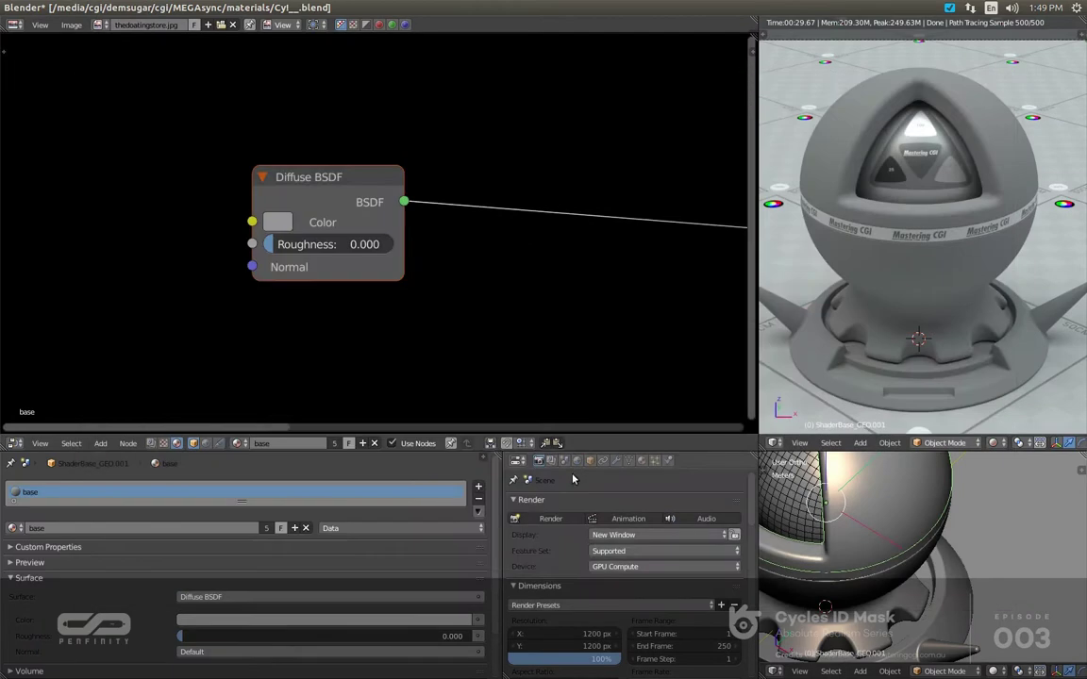
Step: Shift the Diffuse BSDF node slightly and examine the rendered shader ball's lettered band and triangular inset up close
{"action": "key", "text": "g"}
{"action": "left_click", "coordinate": [402, 304]}
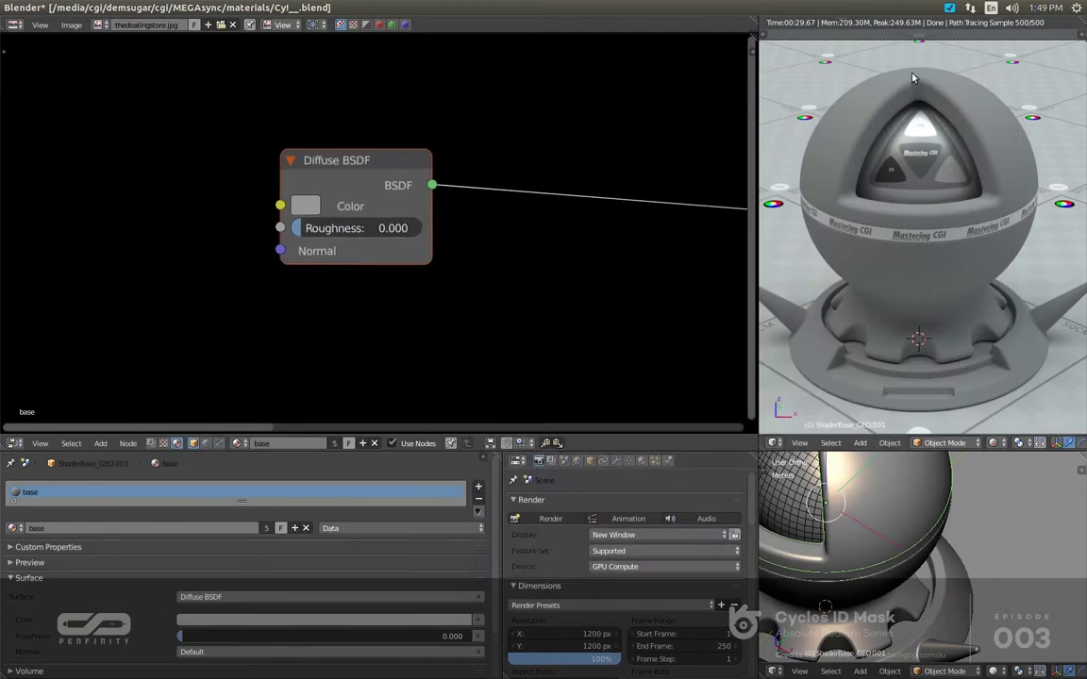
{"action": "scroll", "coordinate": [901, 241], "scroll_direction": "up", "scroll_amount": 10}
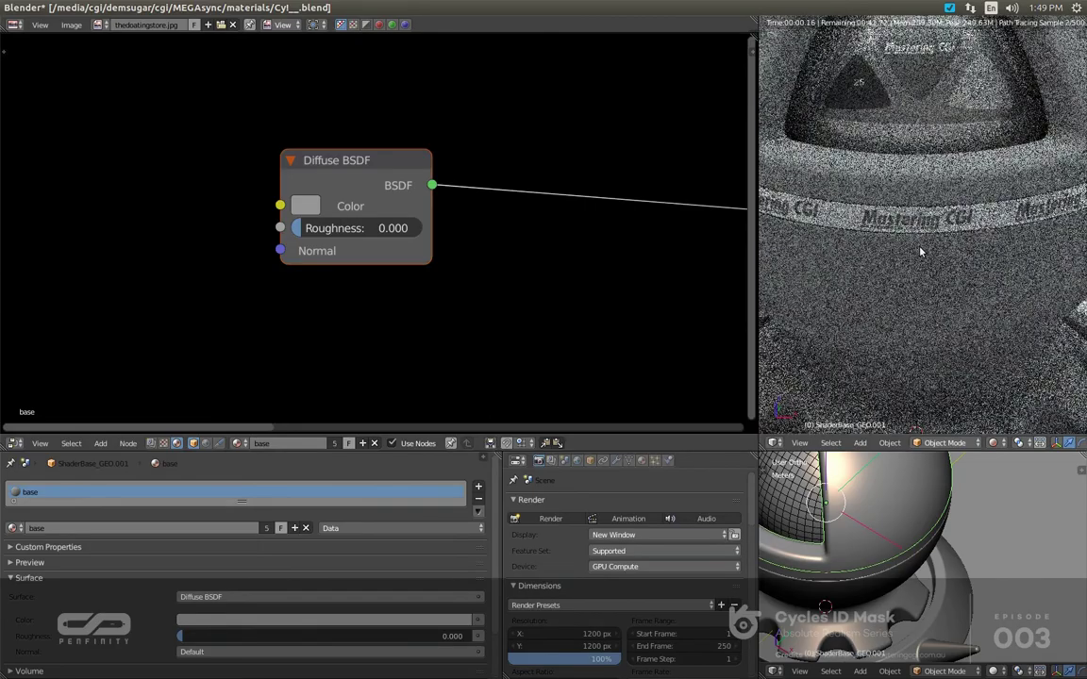
{"action": "scroll", "coordinate": [901, 227], "scroll_direction": "up", "scroll_amount": 2}
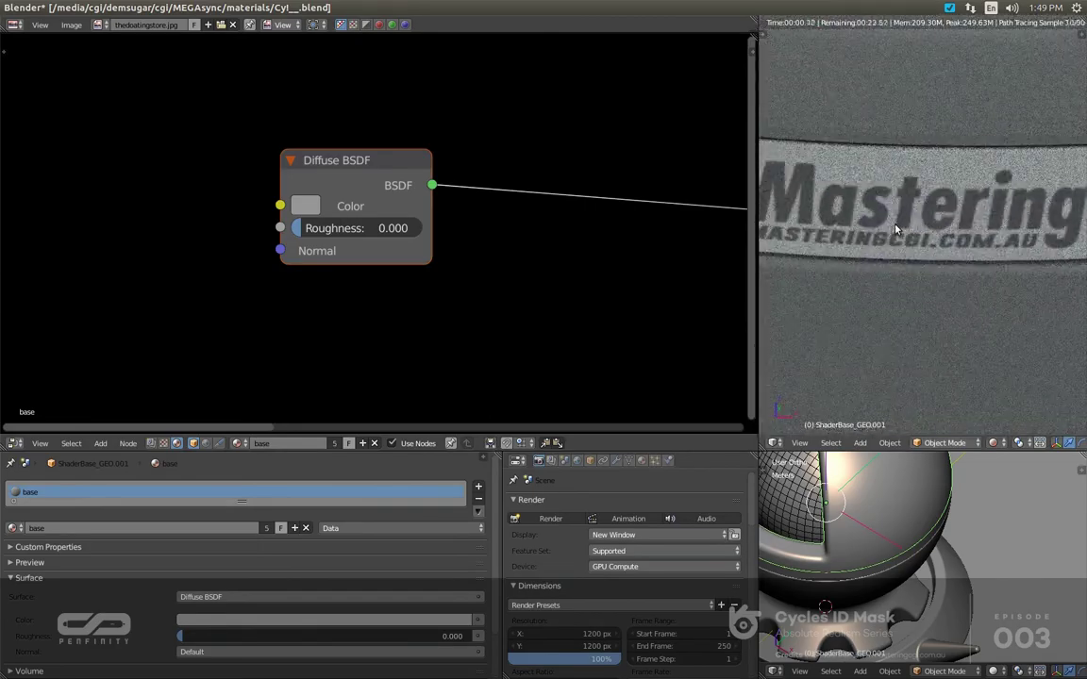
{"action": "scroll", "coordinate": [921, 220], "scroll_direction": "up", "scroll_amount": 2}
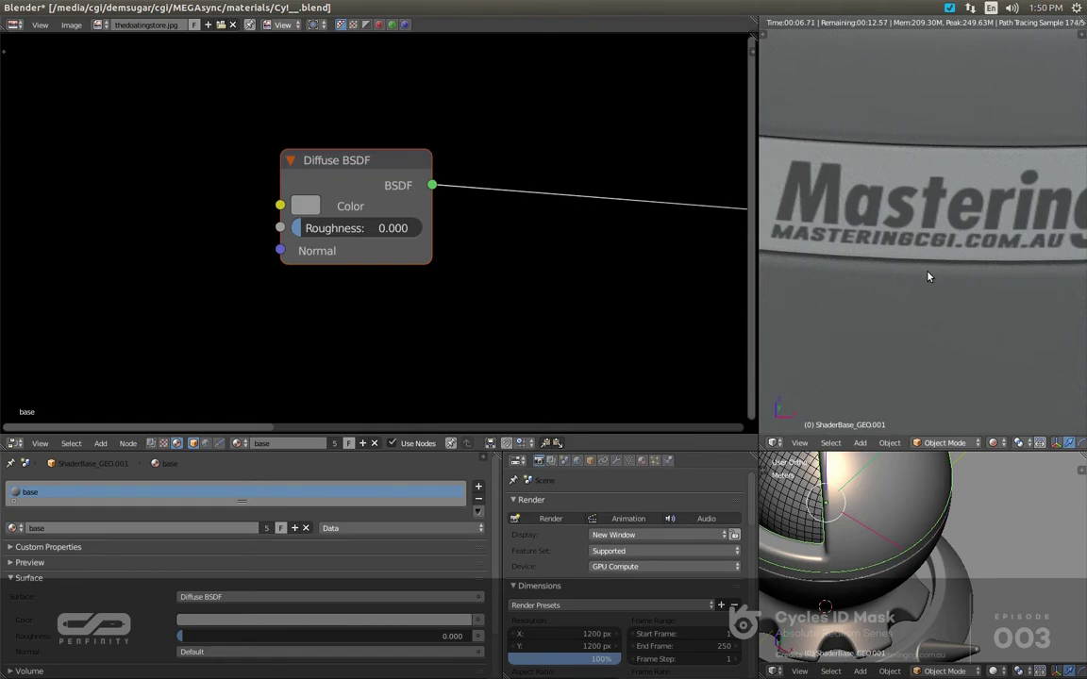
{"action": "mouse_move", "coordinate": [917, 262]}
{"action": "middle_mouse_down"}
{"action": "mouse_move", "coordinate": [913, 275]}
{"action": "mouse_move", "coordinate": [924, 247]}
{"action": "mouse_move", "coordinate": [915, 198]}
{"action": "middle_mouse_up"}
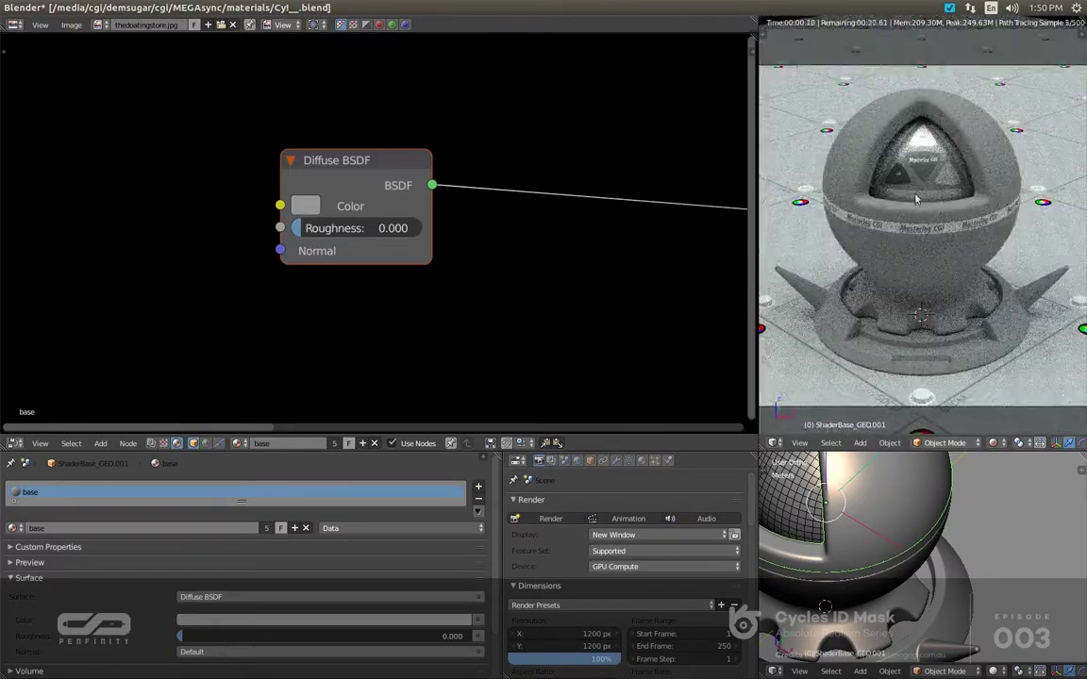
{"action": "scroll", "coordinate": [951, 209], "scroll_direction": "up", "scroll_amount": 2}
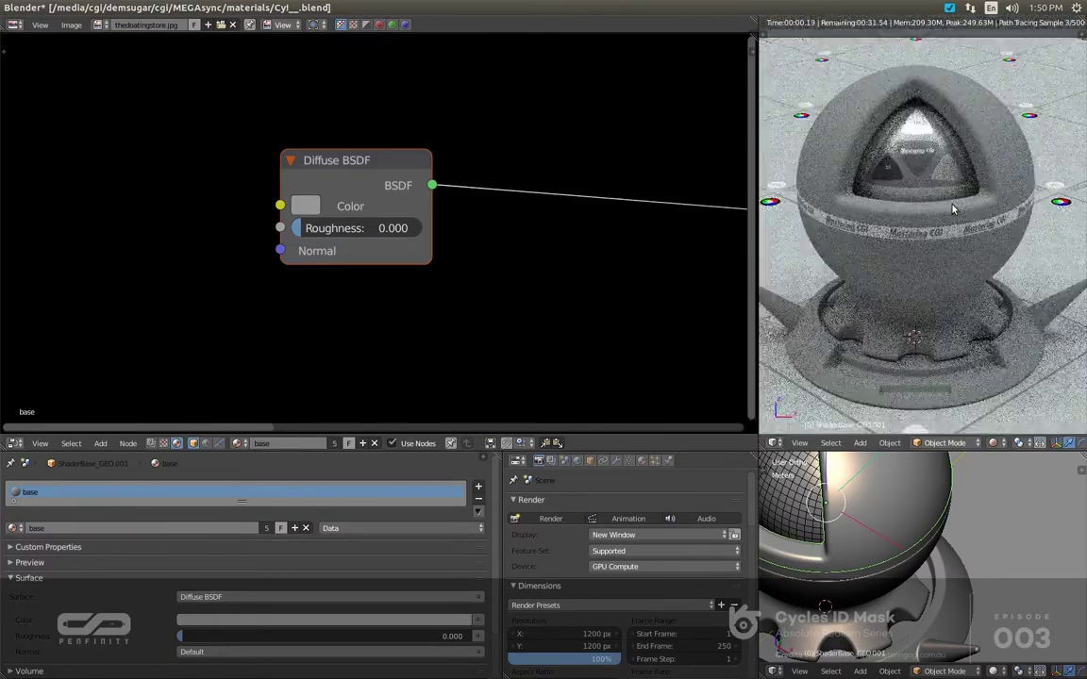
{"action": "scroll", "coordinate": [953, 210], "scroll_direction": "up", "scroll_amount": 3}
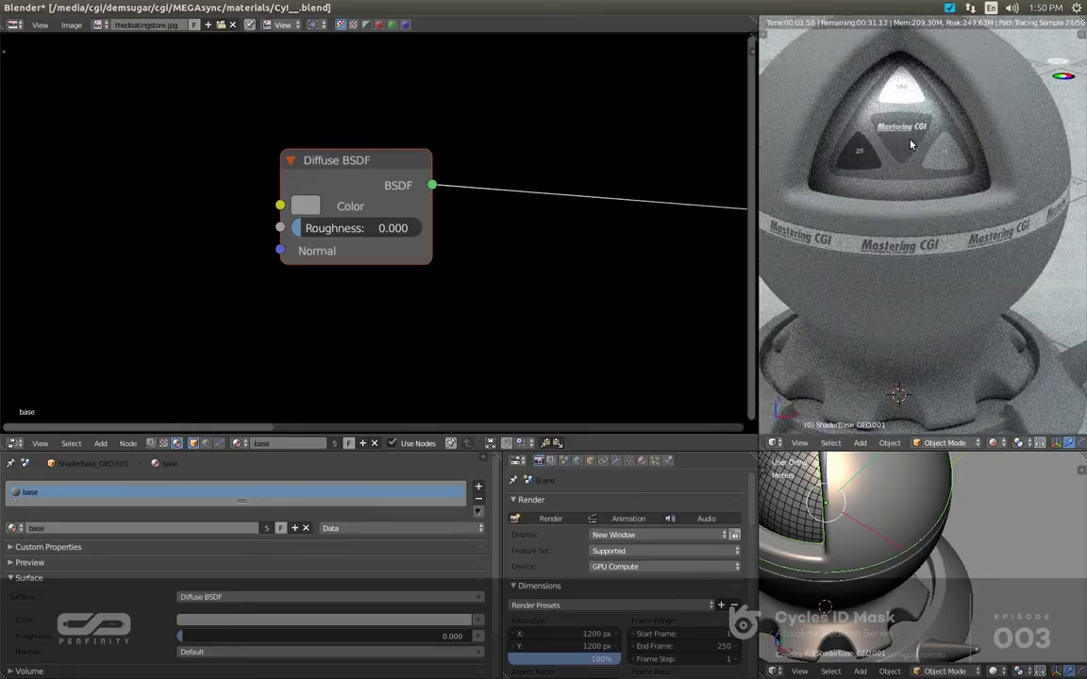
{"action": "scroll", "coordinate": [911, 144], "scroll_direction": "up", "scroll_amount": 2}
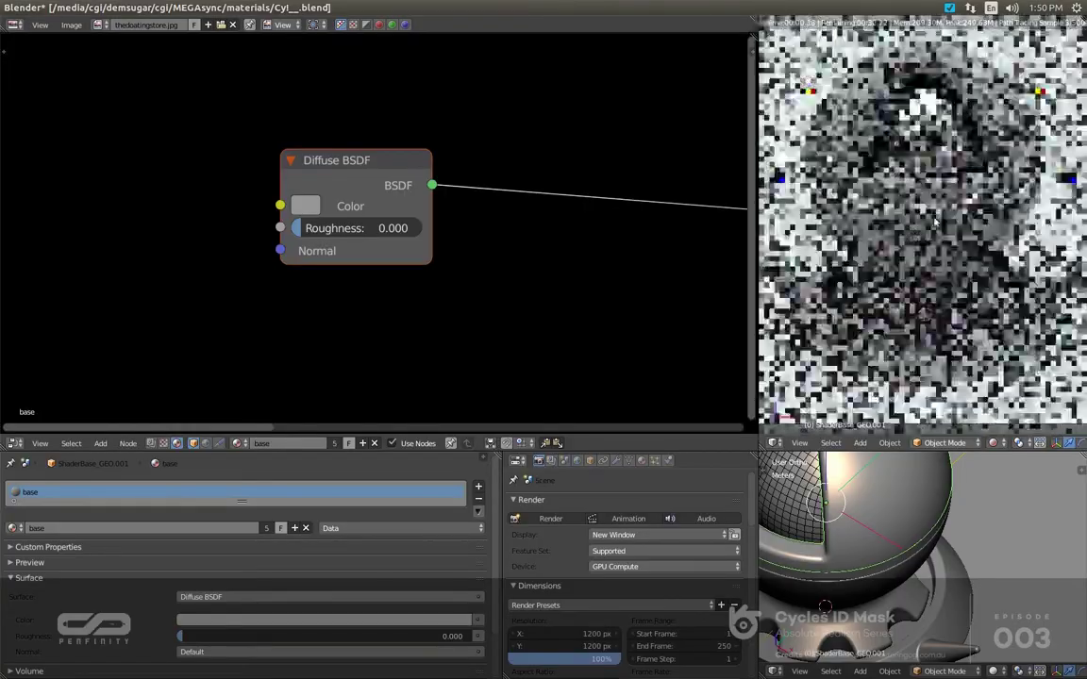
{"action": "scroll", "coordinate": [935, 220], "scroll_direction": "up", "scroll_amount": 4}
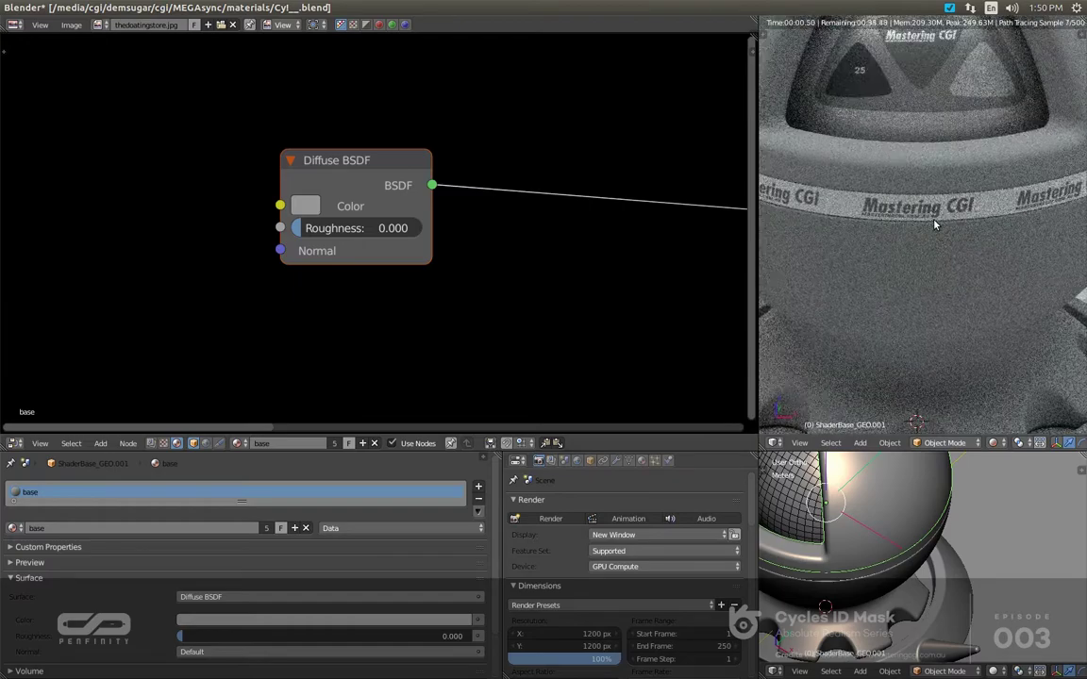
{"action": "scroll", "coordinate": [935, 224], "scroll_direction": "down", "scroll_amount": 5}
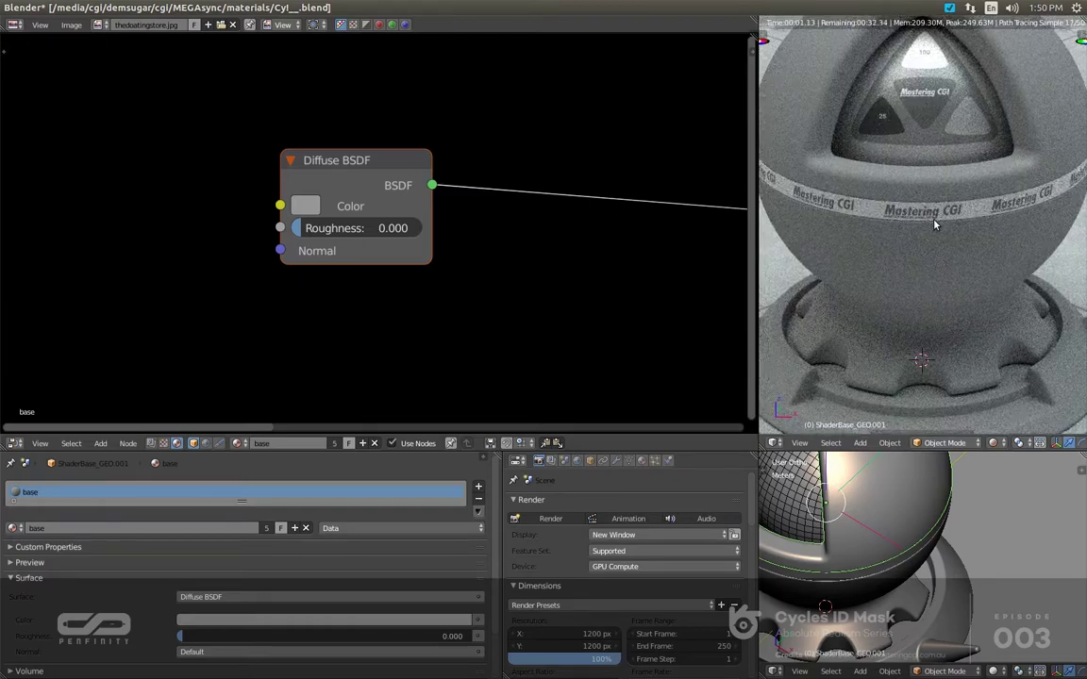
{"action": "scroll", "coordinate": [936, 226], "scroll_direction": "down", "scroll_amount": 3}
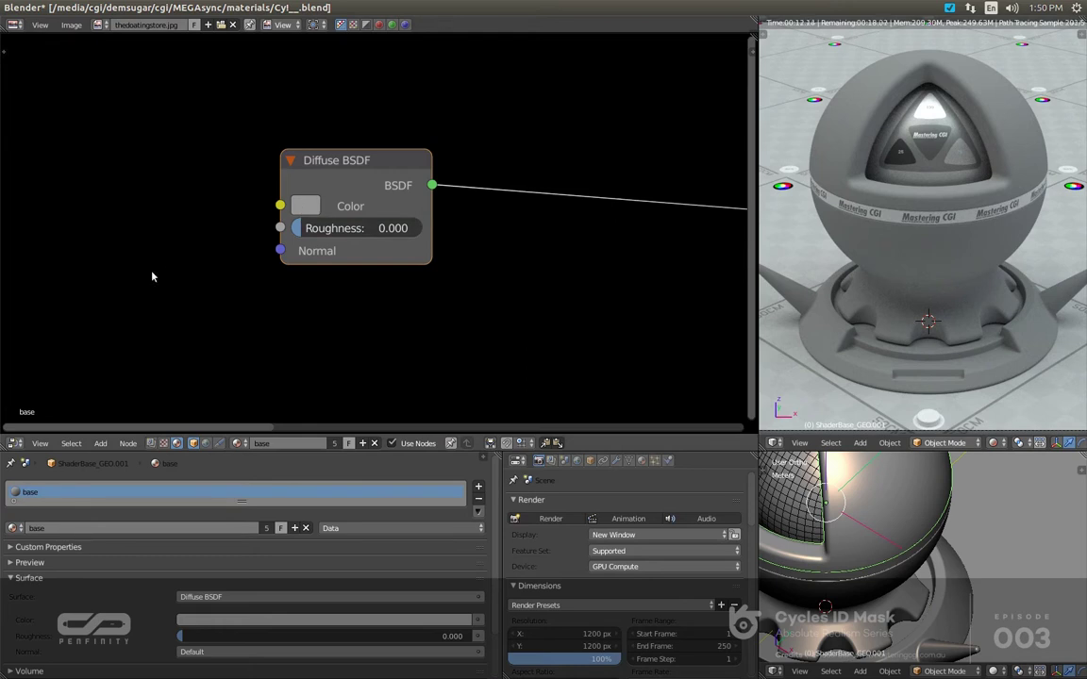
Step: Add an Emission shader to the base material and preview it on the shader ball
{"action": "key", "text": "shift+a"}
{"action": "mouse_move", "coordinate": [129, 219]}
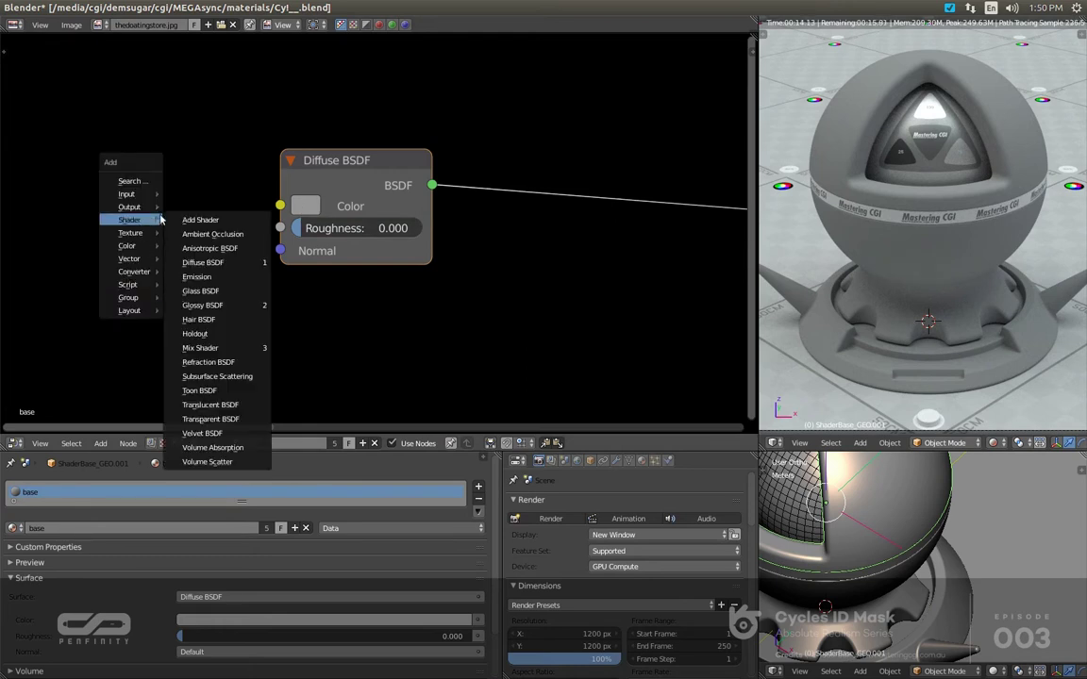
{"action": "left_click", "coordinate": [212, 277]}
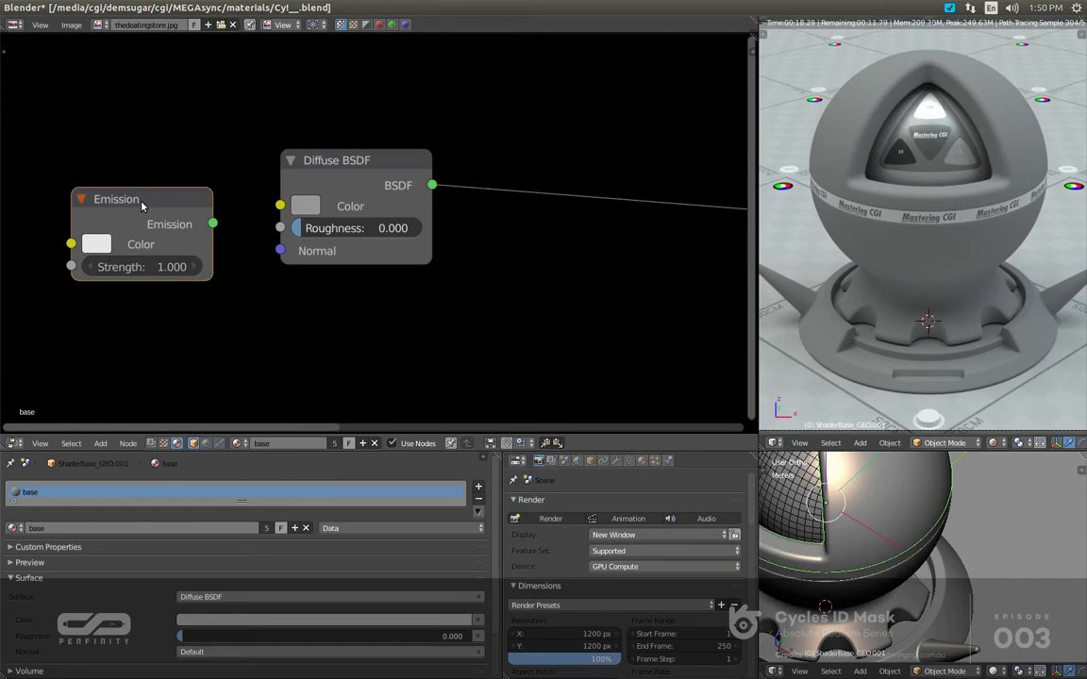
{"action": "left_click", "coordinate": [142, 206], "text": "ctrl+shift"}
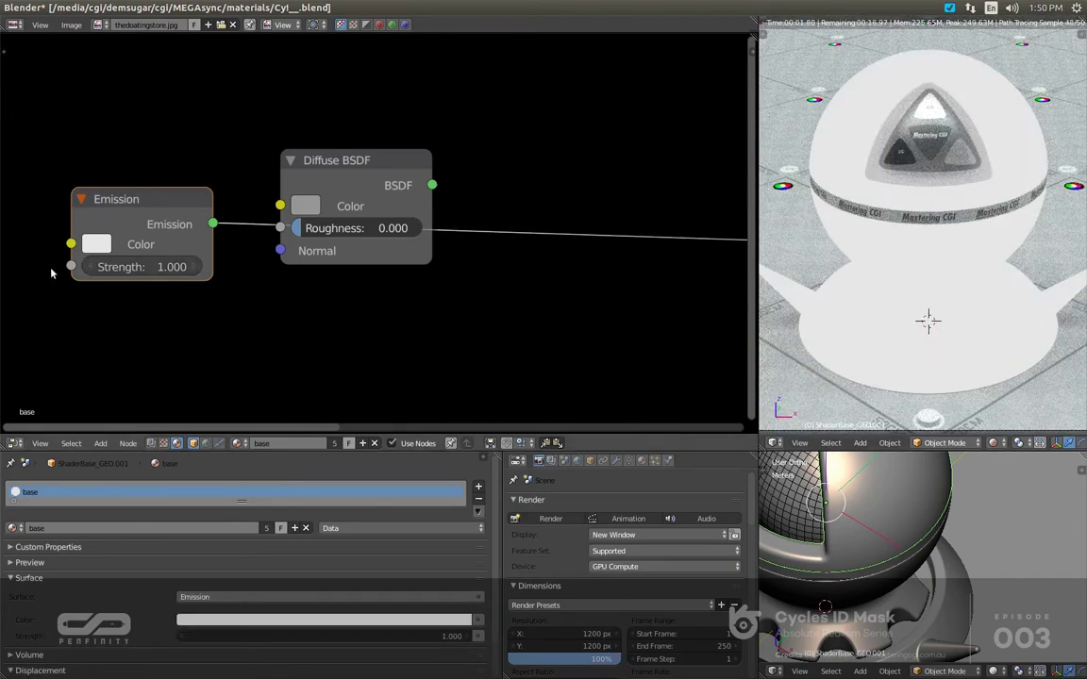
{"action": "scroll", "coordinate": [901, 291], "scroll_direction": "up", "scroll_amount": 8}
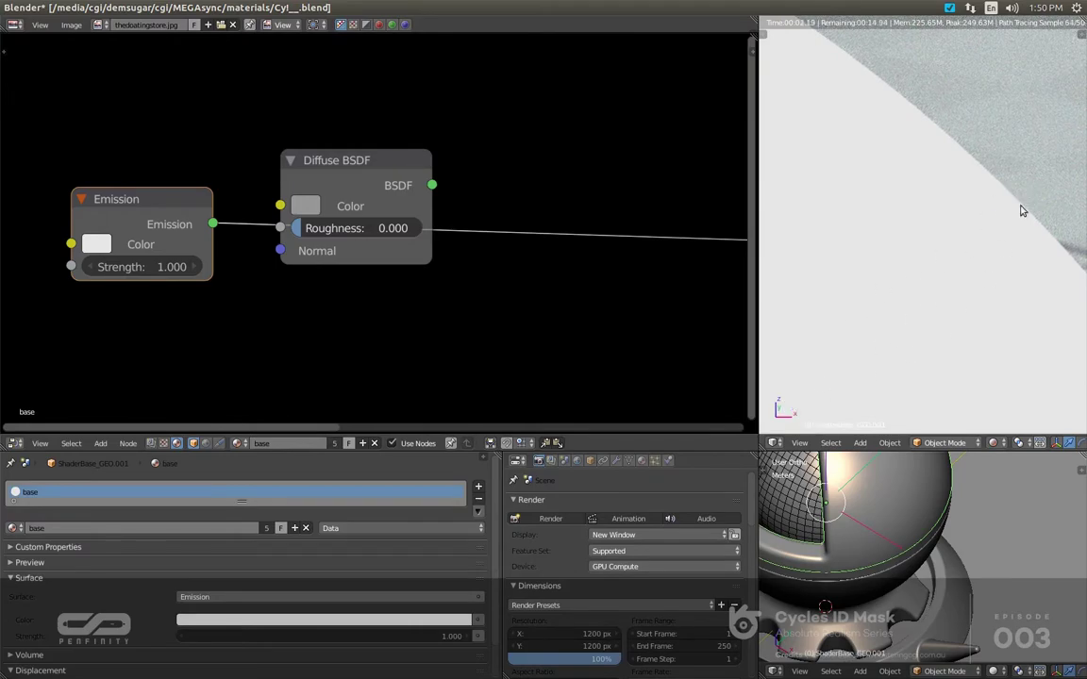
{"action": "scroll", "coordinate": [961, 293], "scroll_direction": "down", "scroll_amount": 6}
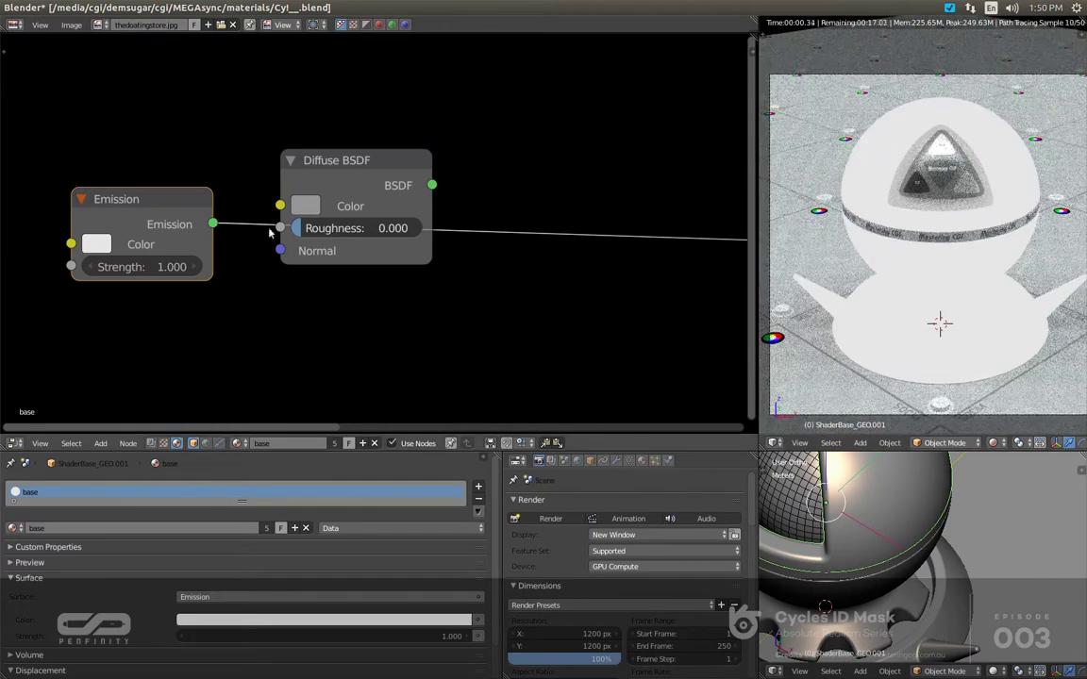
Step: Add a Checker Texture node to the base material and preview it on the shader ball
{"action": "middle_click_drag", "start_coordinate": [218, 318], "coordinate": [363, 386]}
{"action": "key", "text": "shift+a"}
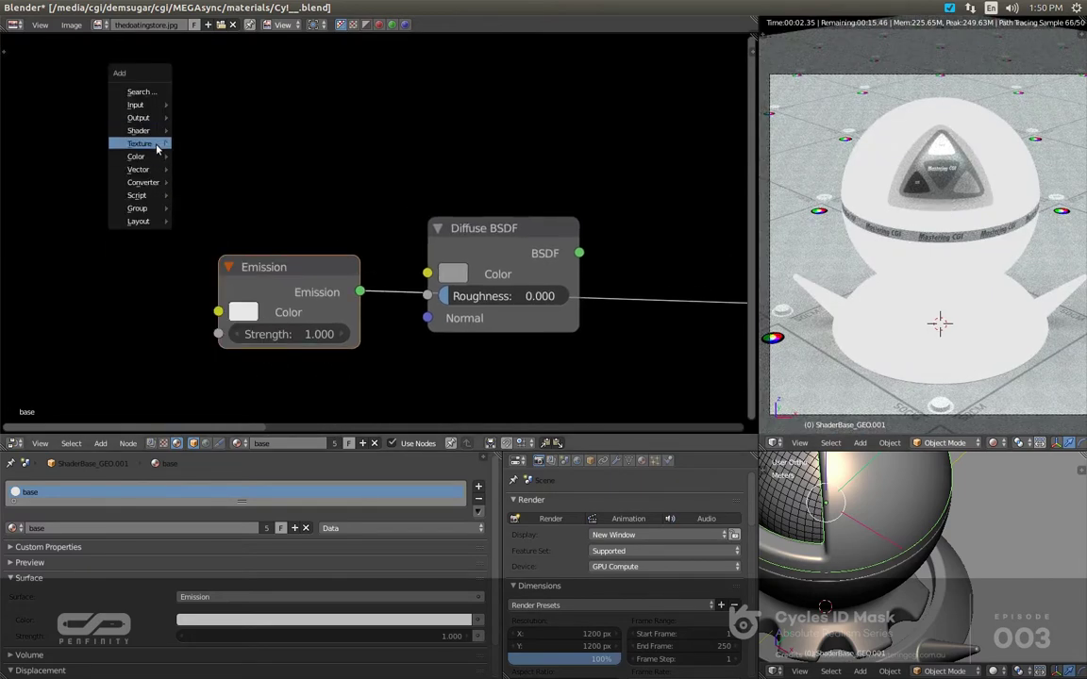
{"action": "mouse_move", "coordinate": [157, 147]}
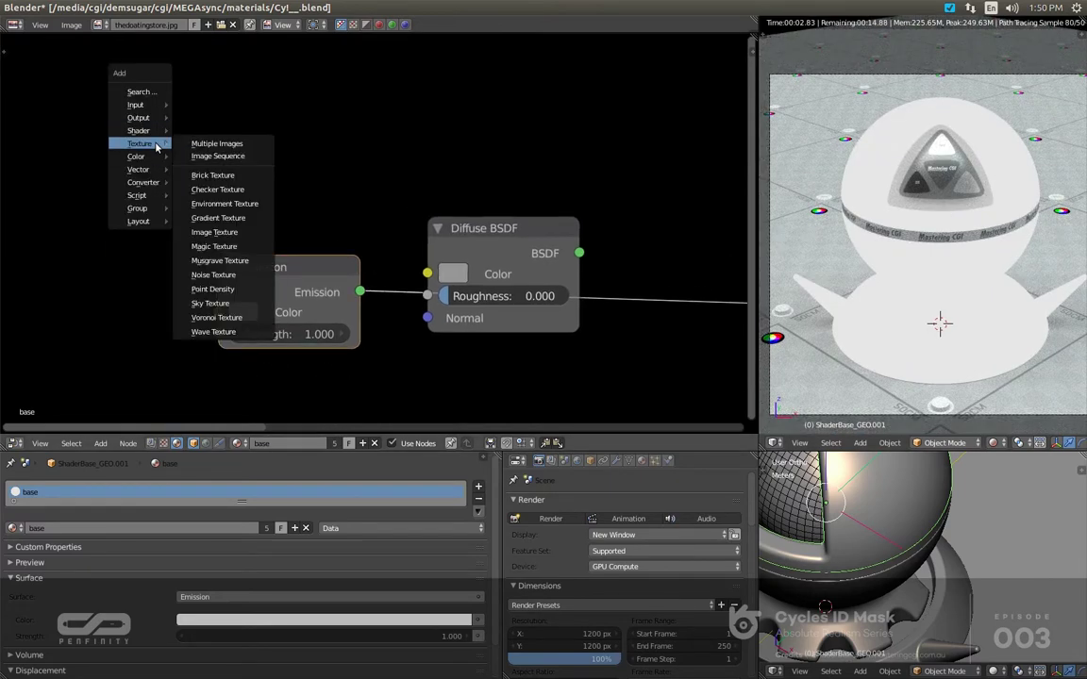
{"action": "left_click", "coordinate": [216, 190]}
{"action": "left_click", "coordinate": [52, 91]}
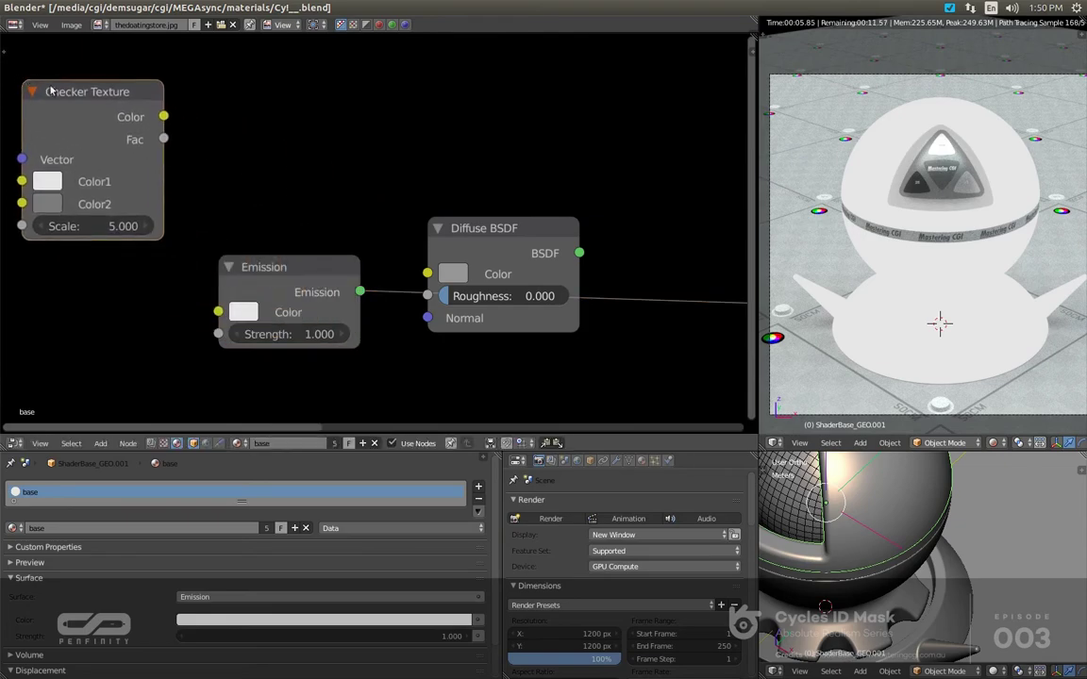
{"action": "left_click", "coordinate": [100, 98], "text": "ctrl+shift"}
Step: Examine the Viewer node feeding the Material Output and the checker pattern on the rendered shader ball
{"action": "scroll", "coordinate": [534, 207], "scroll_direction": "down", "scroll_amount": 2}
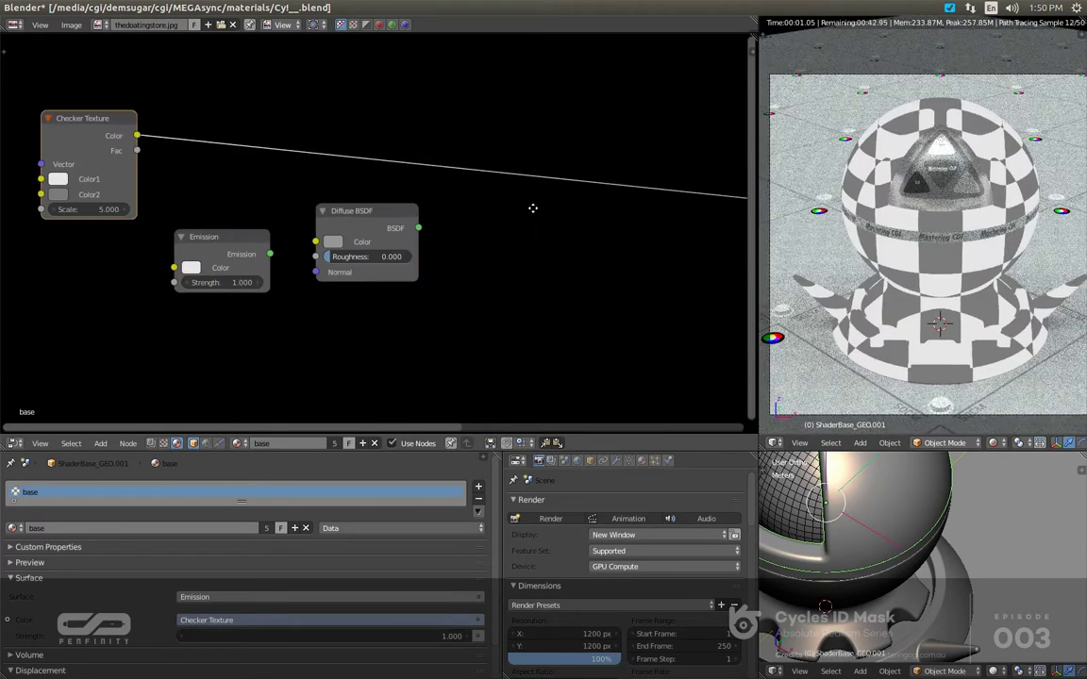
{"action": "scroll", "coordinate": [442, 193], "scroll_direction": "down", "scroll_amount": 5, "text": "ctrl"}
{"action": "scroll", "coordinate": [442, 194], "scroll_direction": "down", "scroll_amount": 5, "text": "ctrl"}
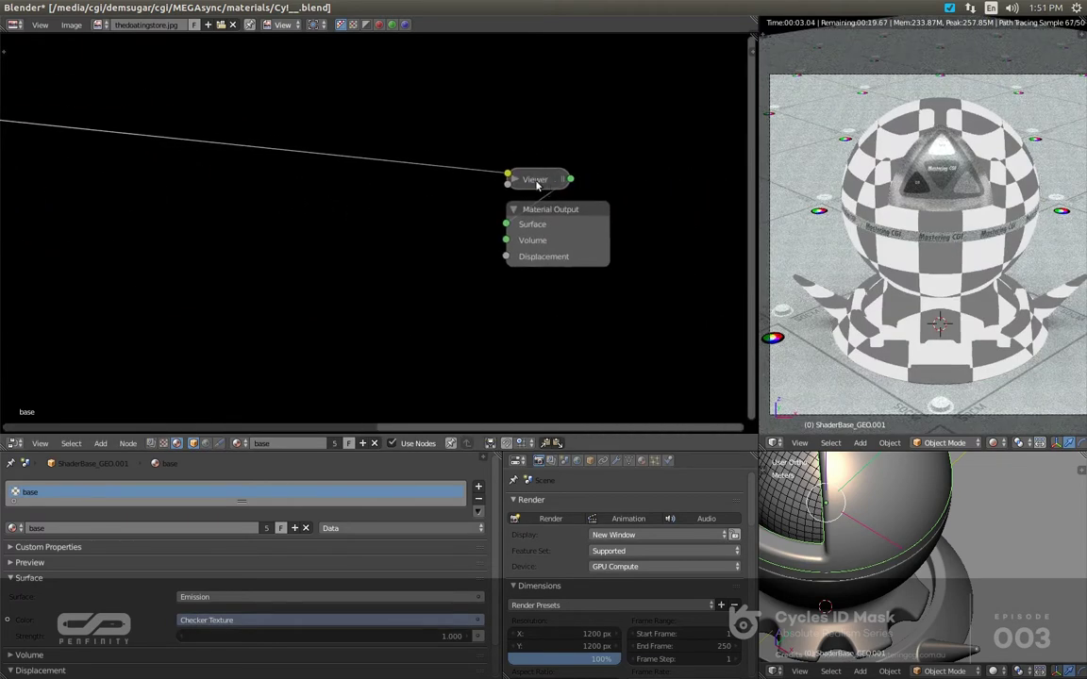
{"action": "scroll", "coordinate": [929, 215], "scroll_direction": "up", "scroll_amount": 4}
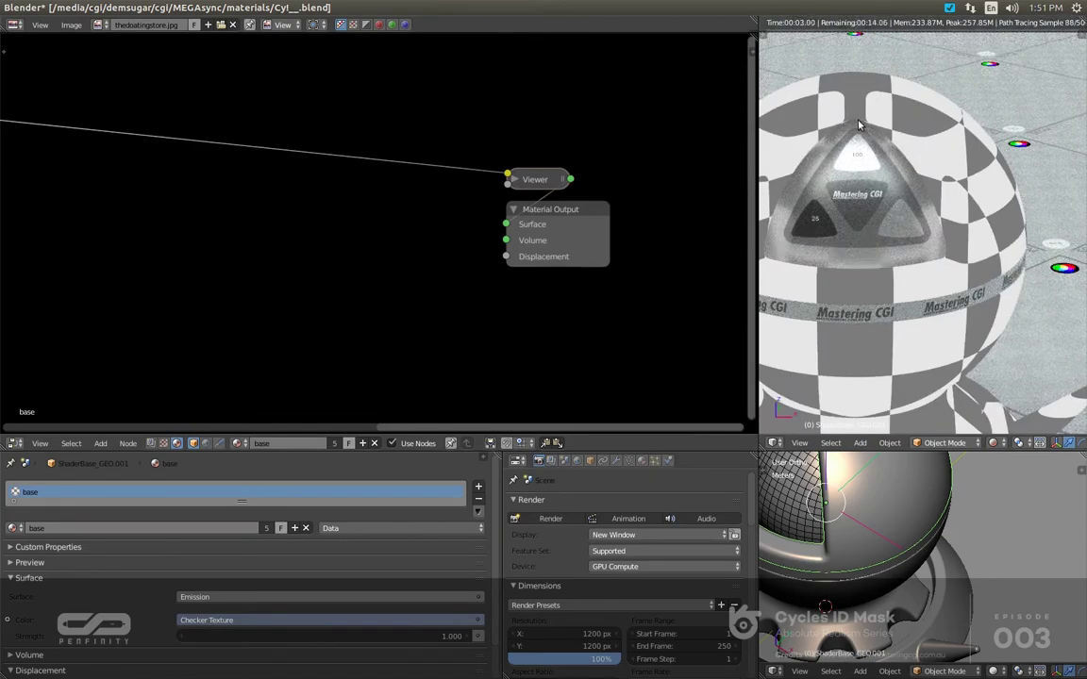
{"action": "scroll", "coordinate": [858, 123], "scroll_direction": "up", "scroll_amount": 4}
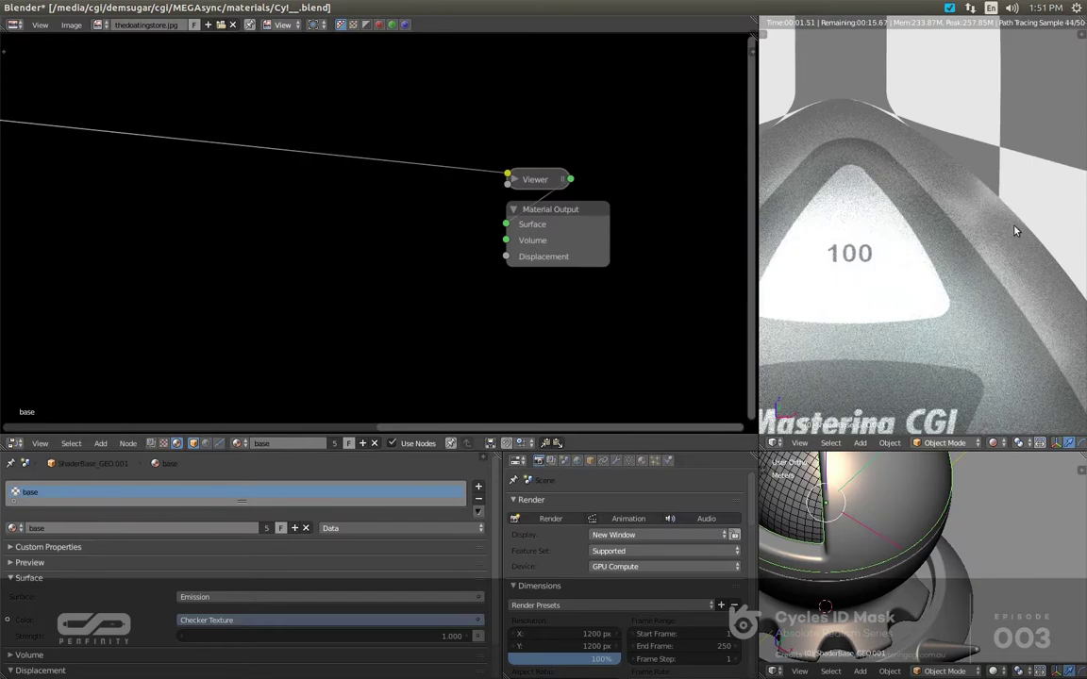
{"action": "scroll", "coordinate": [964, 174], "scroll_direction": "down", "scroll_amount": 8}
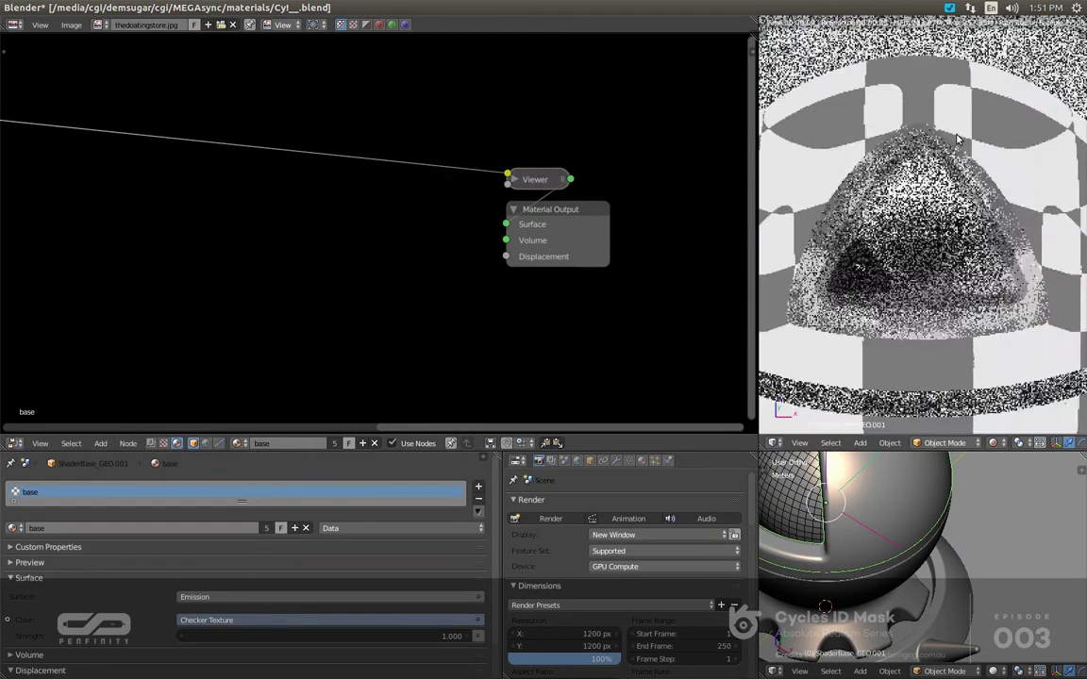
{"action": "scroll", "coordinate": [222, 263], "scroll_direction": "down", "scroll_amount": 1}
Step: Preview the Diffuse BSDF, switch the preview back to the Emission node, and place Emission to the right of the Diffuse BSDF
{"action": "middle_click_drag", "start_coordinate": [222, 264], "coordinate": [436, 248]}
{"action": "left_click", "coordinate": [427, 213], "text": "ctrl+shift"}
{"action": "left_click", "coordinate": [298, 233], "text": "ctrl+shift"}
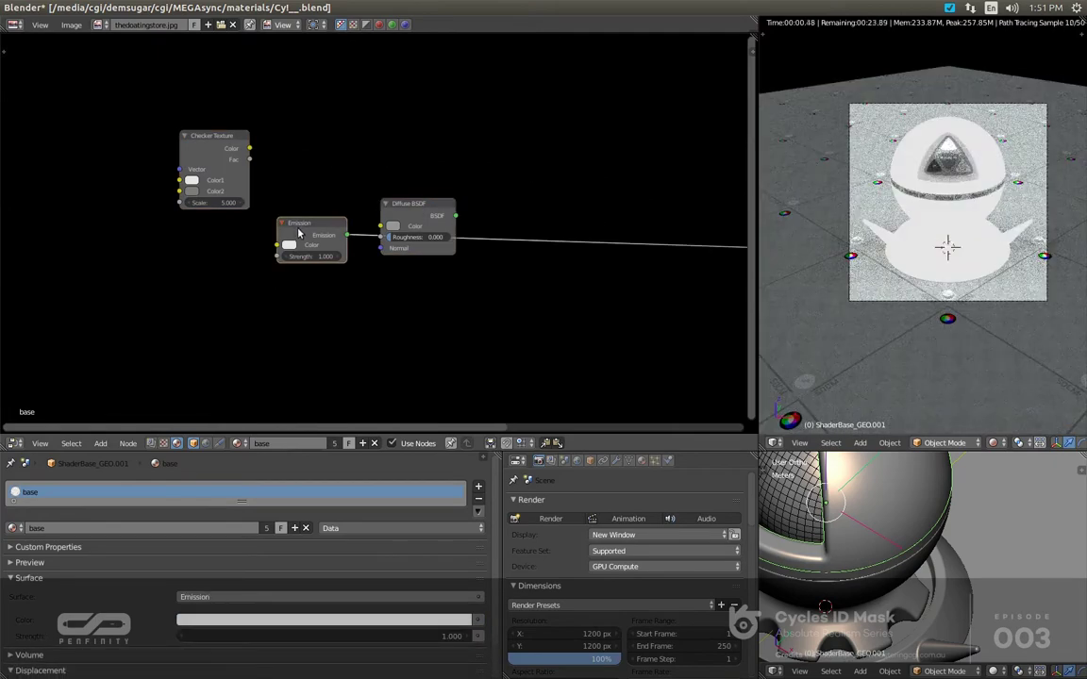
{"action": "left_click_drag", "start_coordinate": [299, 233], "coordinate": [514, 227]}
Step: Delete the Diffuse BSDF and Checker Texture nodes from the base material
{"action": "left_click", "coordinate": [405, 203]}
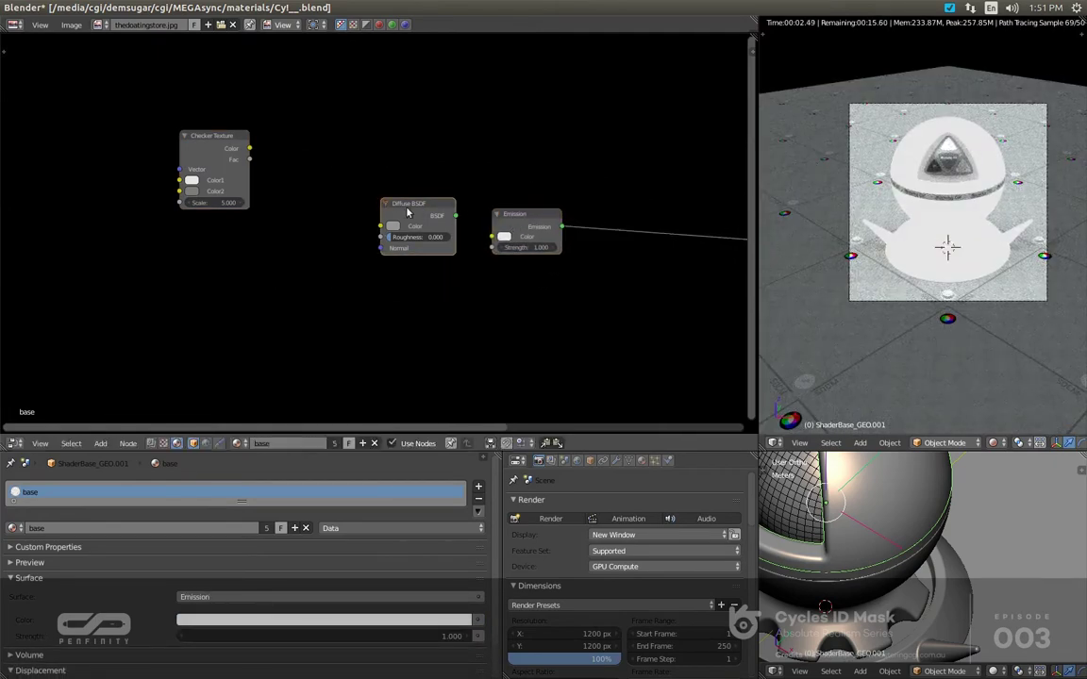
{"action": "left_click", "coordinate": [198, 134], "text": "shift"}
{"action": "key", "text": "x"}
Step: Set the Emission colour's red channel to 0 using RGB values
{"action": "scroll", "coordinate": [470, 291], "scroll_direction": "up", "scroll_amount": 4}
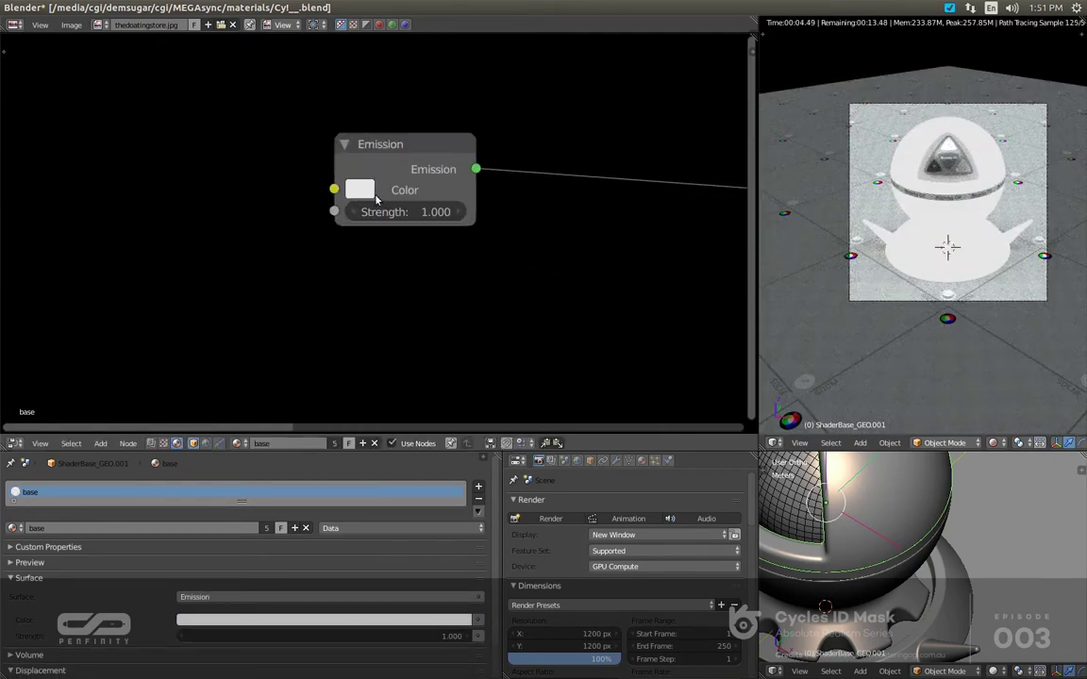
{"action": "left_click", "coordinate": [359, 190]}
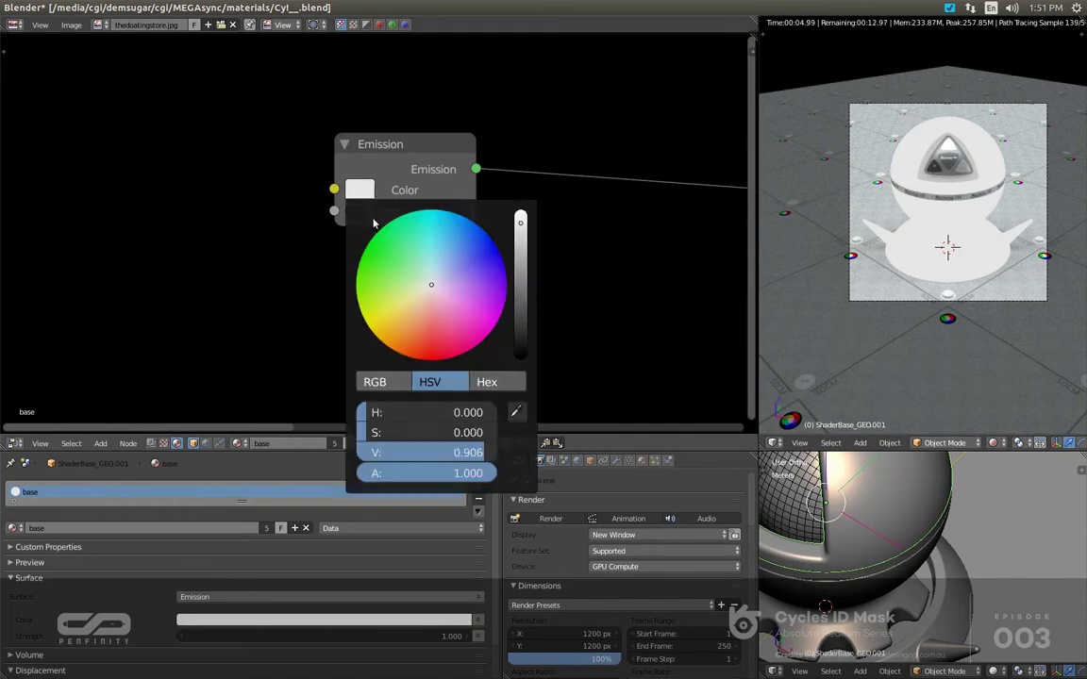
{"action": "left_click", "coordinate": [374, 381]}
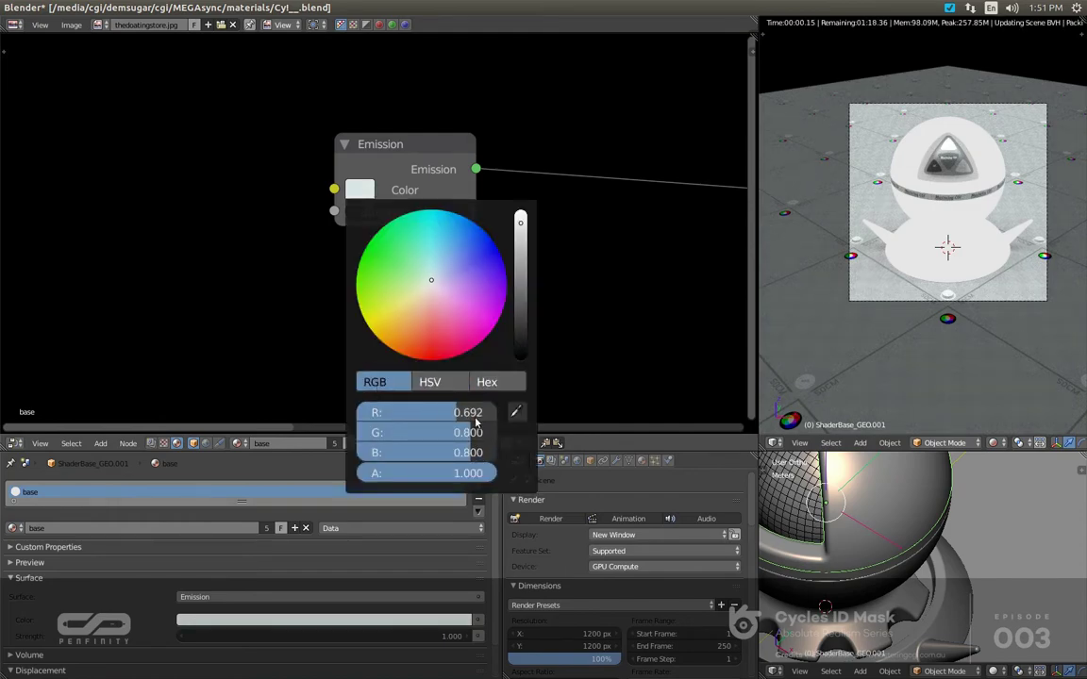
{"action": "left_click_drag", "start_coordinate": [464, 412], "coordinate": [415, 412]}
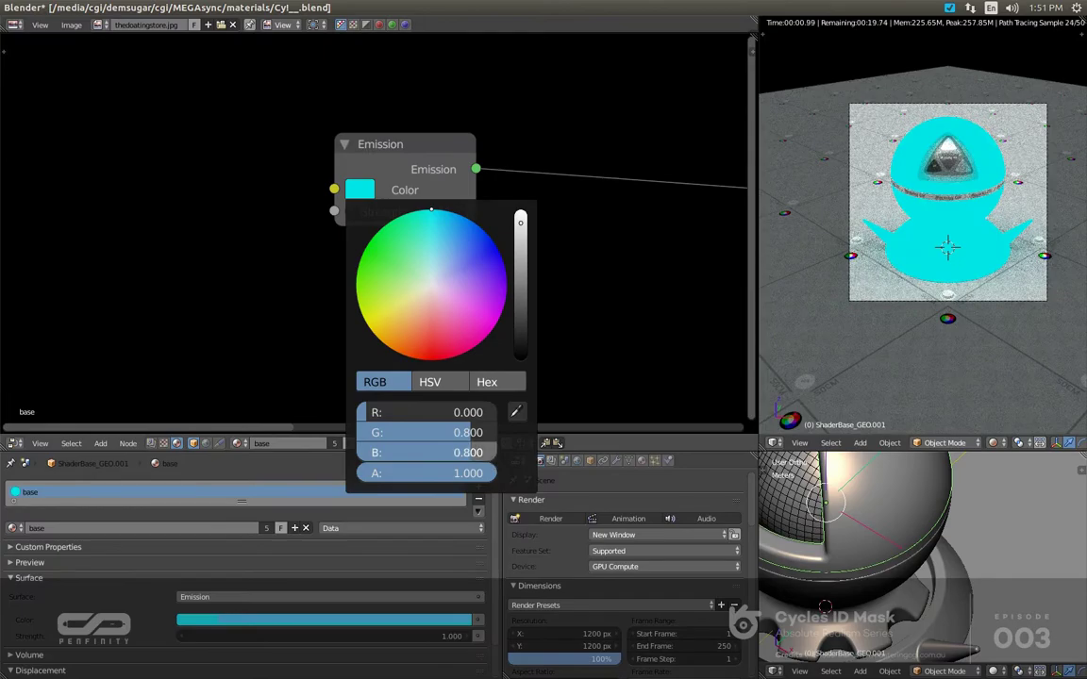
Step: Make the Emission colour pure green by setting its blue channel to 0 and green channel to 1
{"action": "left_click_drag", "start_coordinate": [467, 453], "coordinate": [415, 453]}
{"action": "left_click_drag", "start_coordinate": [475, 432], "coordinate": [519, 433]}
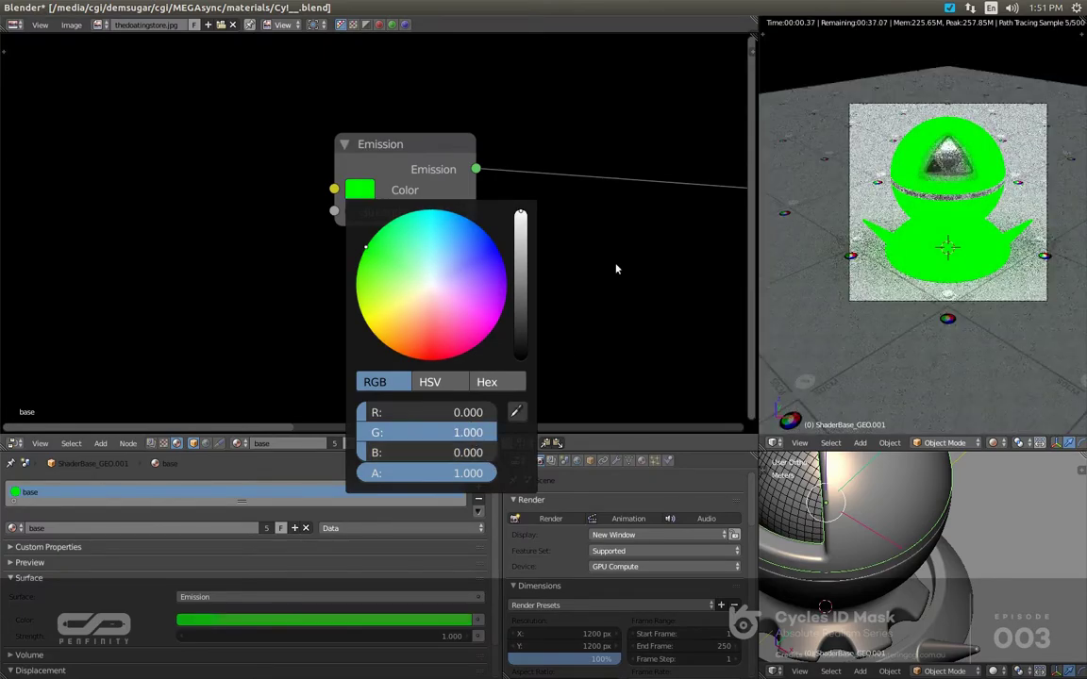
{"action": "scroll", "coordinate": [928, 151], "scroll_direction": "up", "scroll_amount": 2}
{"action": "scroll", "coordinate": [927, 151], "scroll_direction": "up", "scroll_amount": 5}
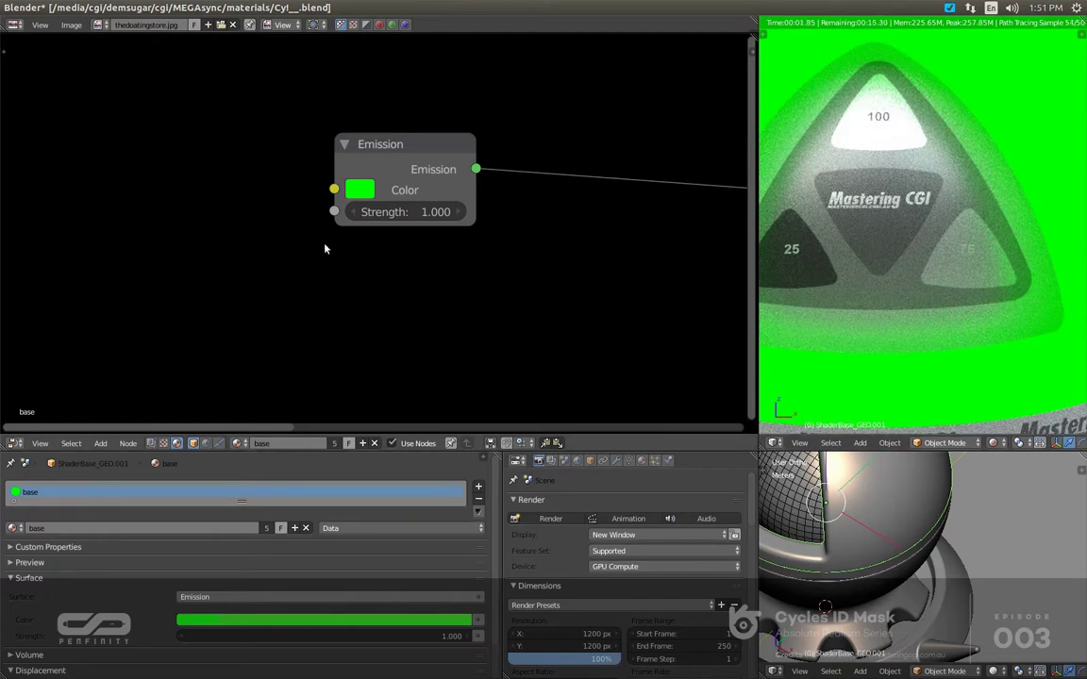
Step: Add a Light Path node and connect its Is Camera Ray output to the Emission strength
{"action": "middle_click_drag", "start_coordinate": [292, 218], "coordinate": [375, 287]}
{"action": "key", "text": "shift+a"}
{"action": "mouse_move", "coordinate": [257, 150]}
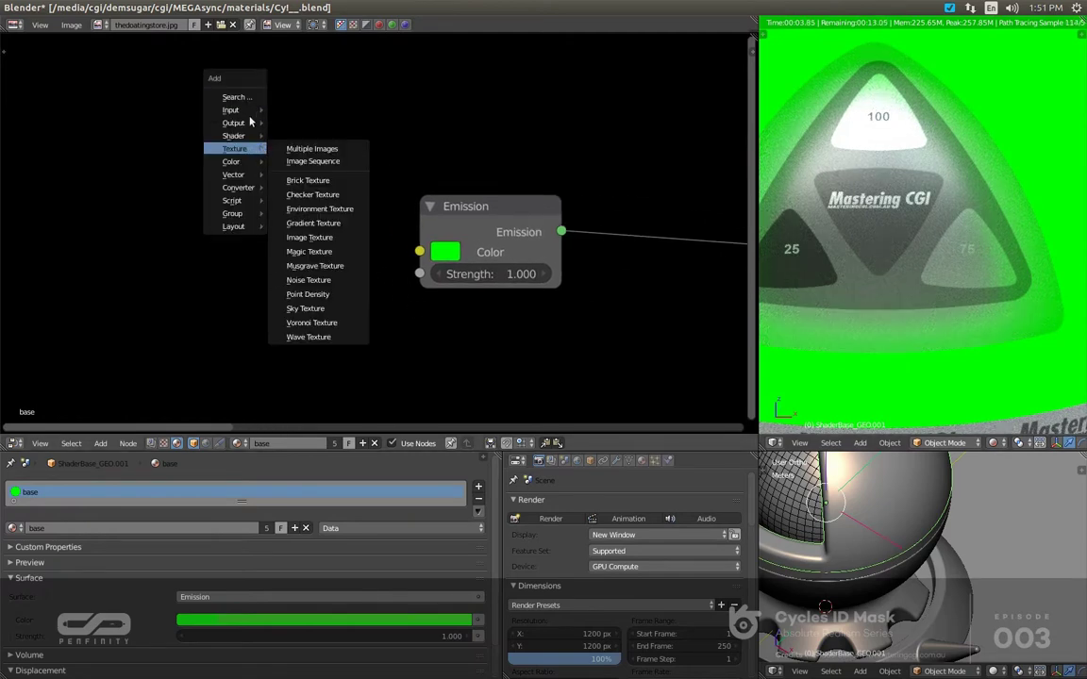
{"action": "mouse_move", "coordinate": [247, 111]}
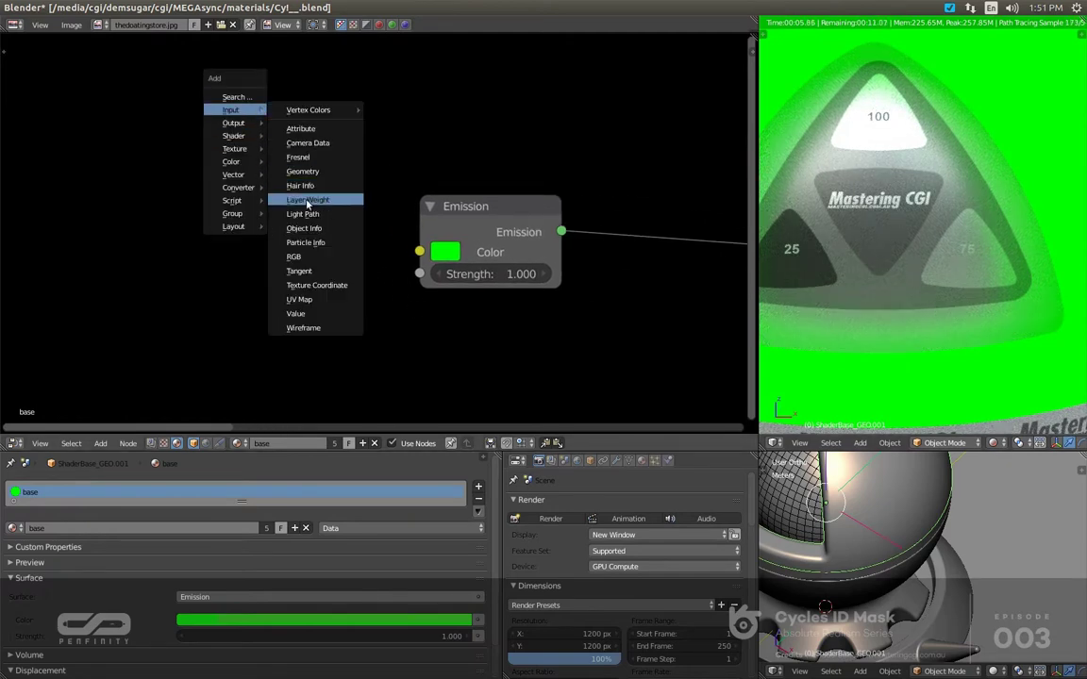
{"action": "left_click", "coordinate": [303, 214]}
{"action": "left_click", "coordinate": [188, 118]}
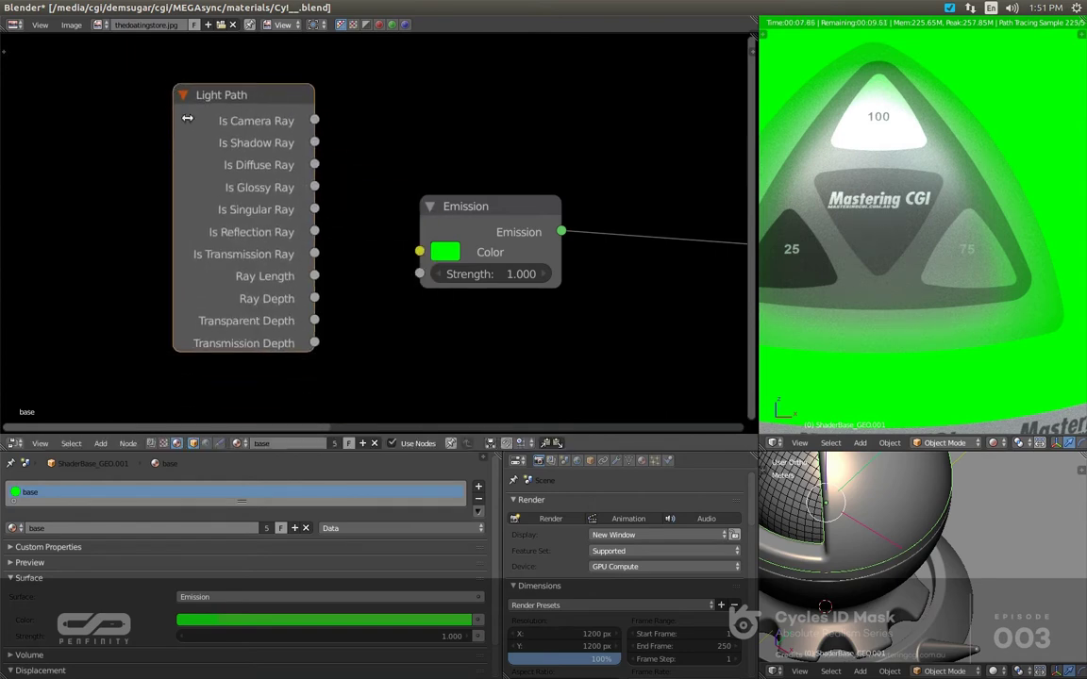
{"action": "left_click_drag", "start_coordinate": [313, 120], "coordinate": [419, 273]}
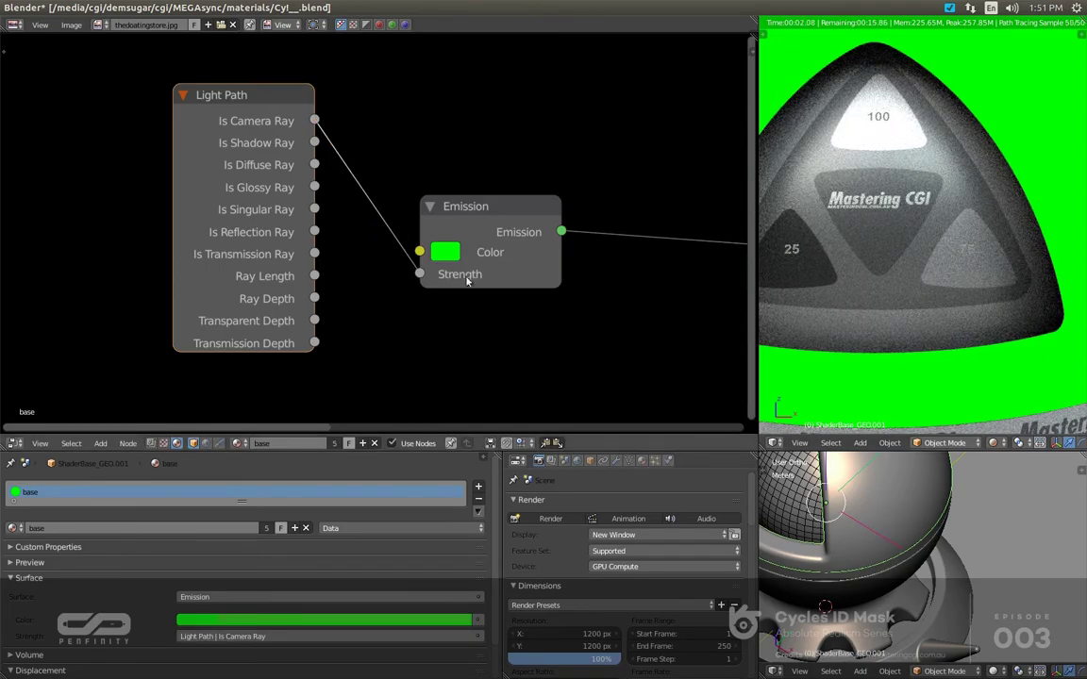
Step: Compare the render without the Light Path node by deleting it and undoing the deletion
{"action": "middle_click_drag", "start_coordinate": [877, 189], "coordinate": [975, 181]}
{"action": "left_click", "coordinate": [259, 181]}
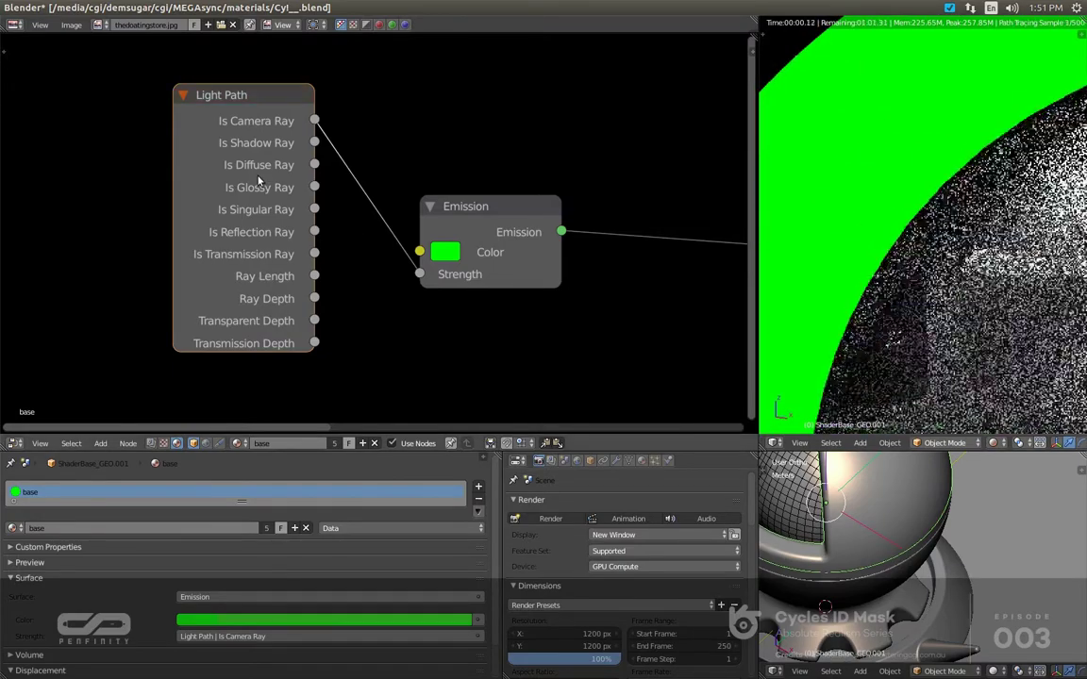
{"action": "middle_click_drag", "start_coordinate": [906, 160], "coordinate": [929, 161]}
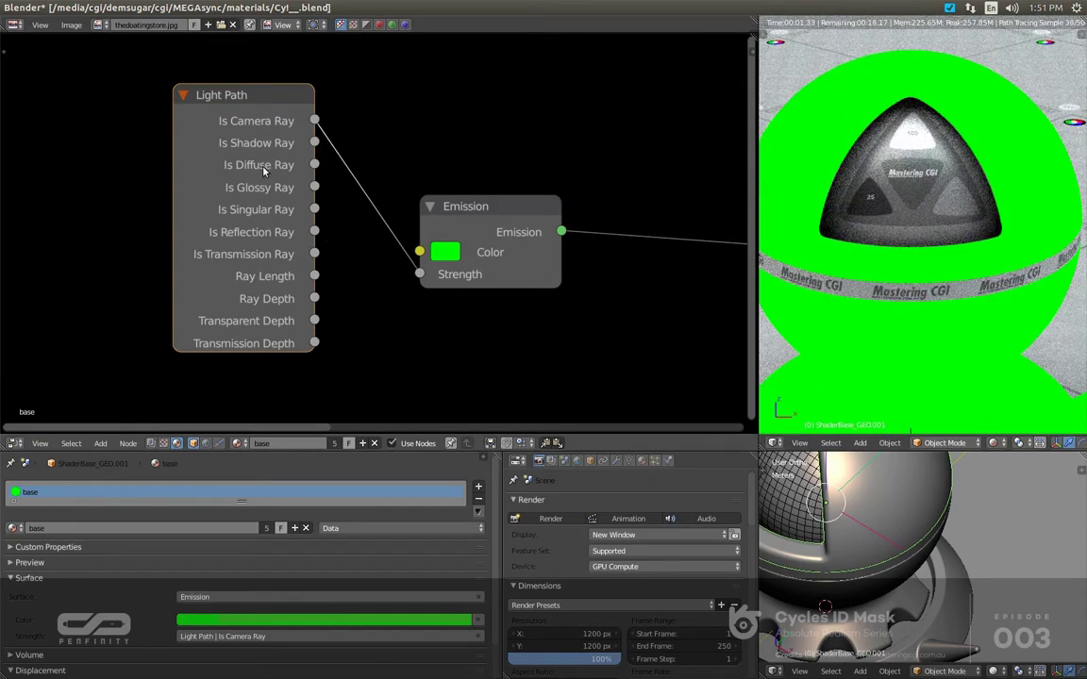
{"action": "key", "text": "x"}
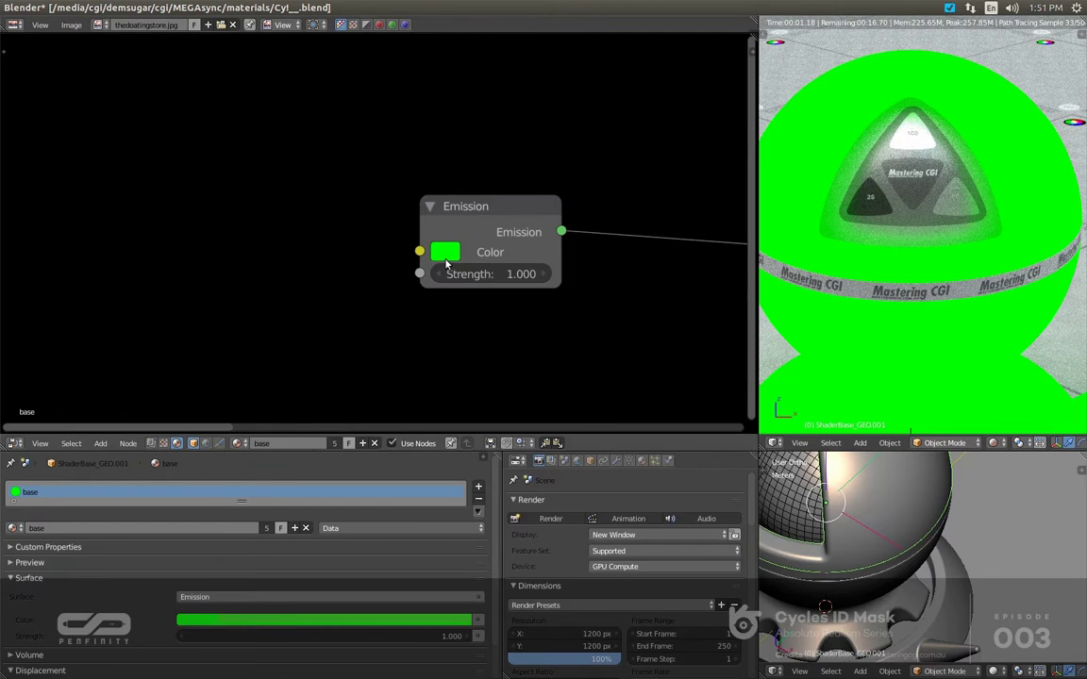
{"action": "key", "text": "ctrl+z"}
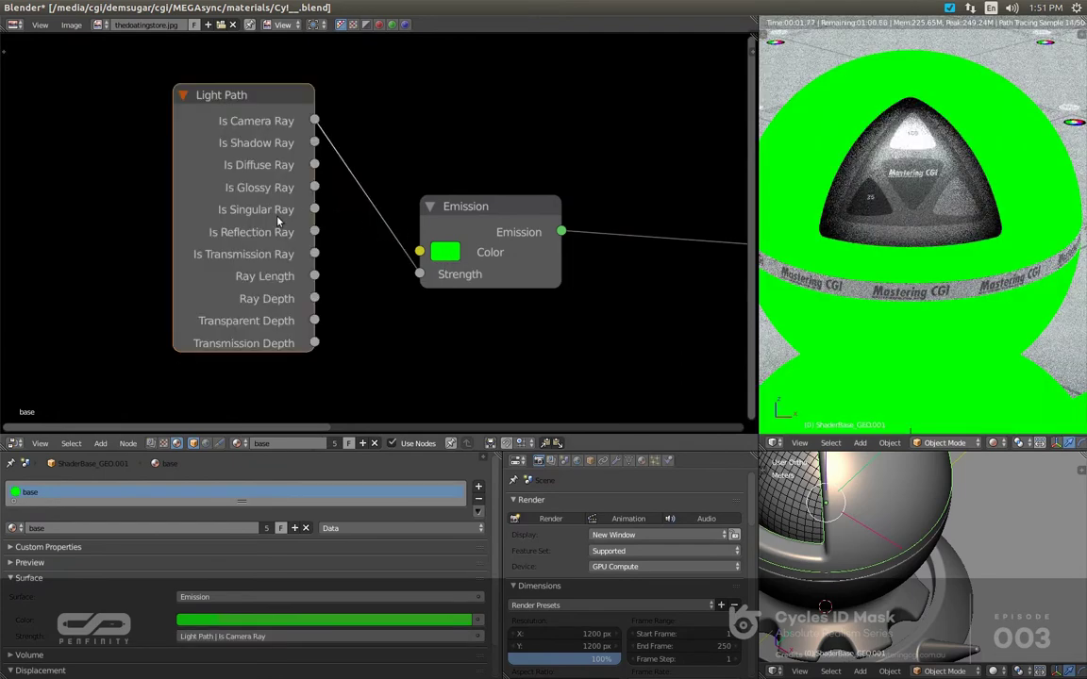
Step: Hide the unused sockets of the Light Path node and place it directly above the Emission node
{"action": "key", "text": "ctrl+h"}
{"action": "left_click_drag", "start_coordinate": [256, 114], "coordinate": [395, 315]}
{"action": "middle_click_drag", "start_coordinate": [395, 315], "coordinate": [245, 272]}
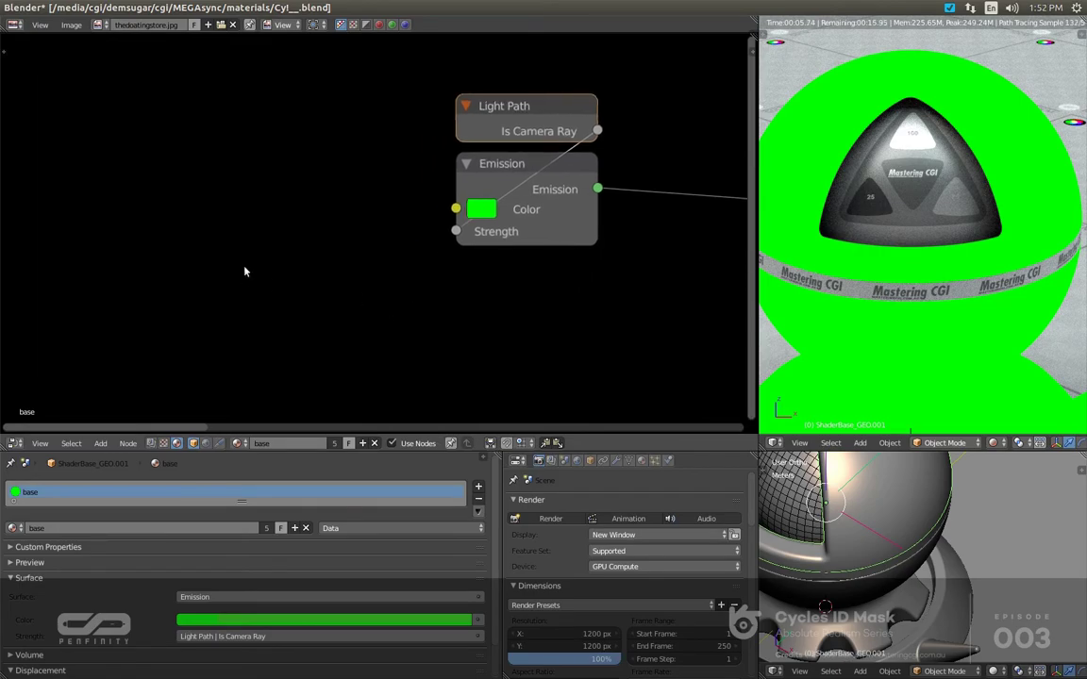
{"action": "mouse_move", "coordinate": [954, 102]}
{"action": "middle_mouse_down"}
{"action": "mouse_move", "coordinate": [954, 122]}
{"action": "mouse_move", "coordinate": [951, 105]}
{"action": "middle_mouse_up"}
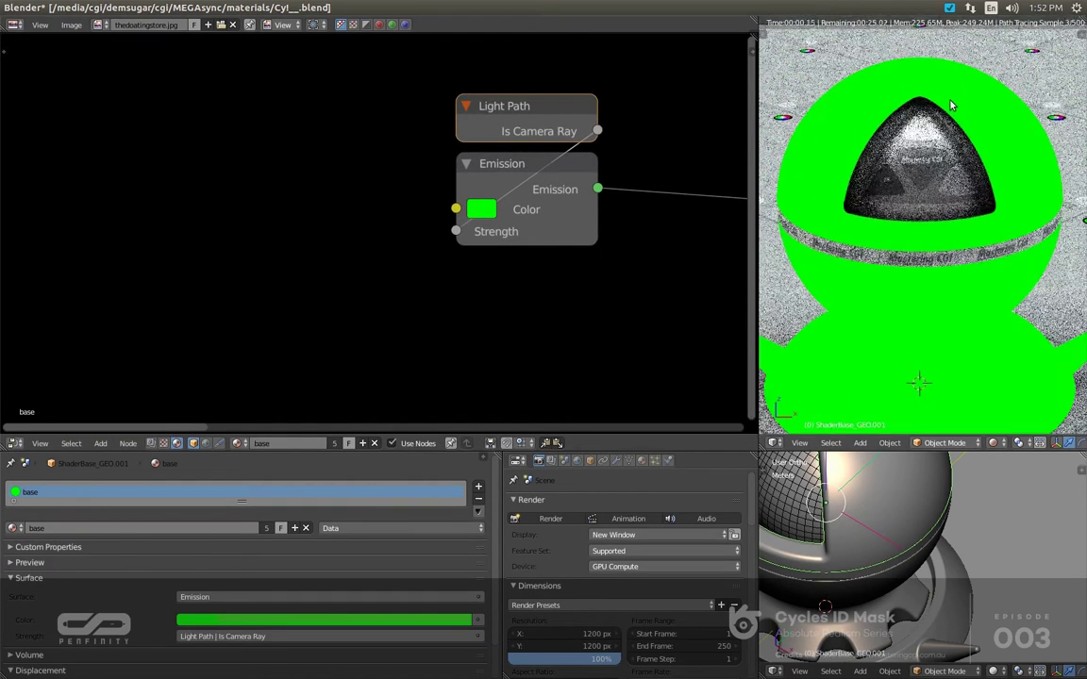
{"action": "scroll", "coordinate": [950, 106], "scroll_direction": "up", "scroll_amount": 2}
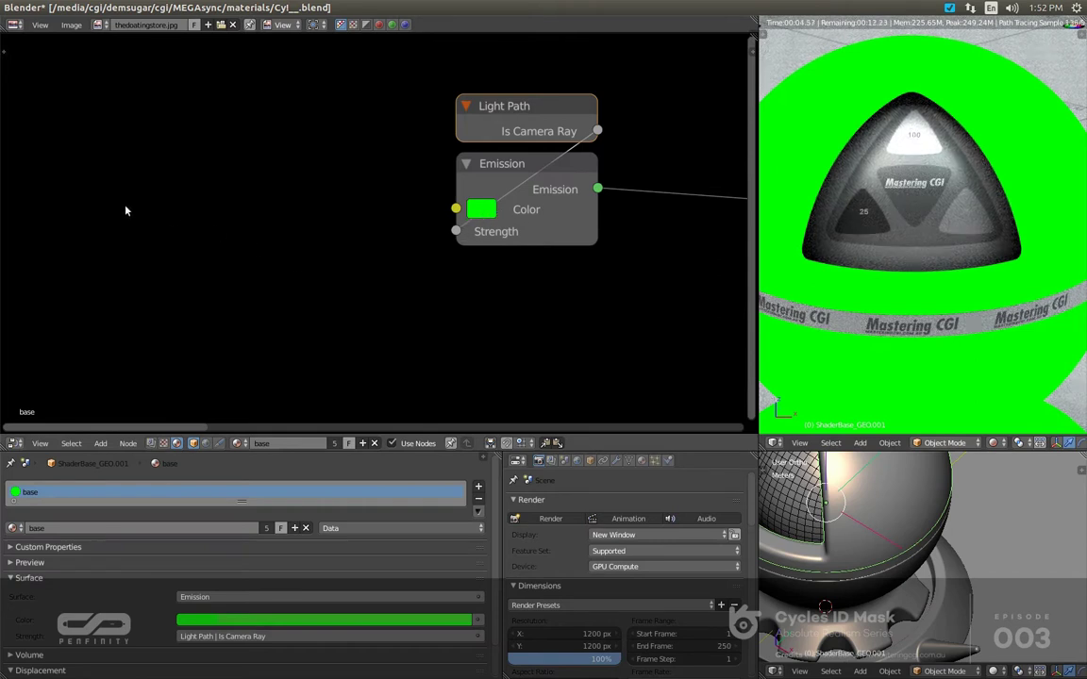
{"action": "key", "text": "shift+a"}
{"action": "mouse_move", "coordinate": [170, 283]}
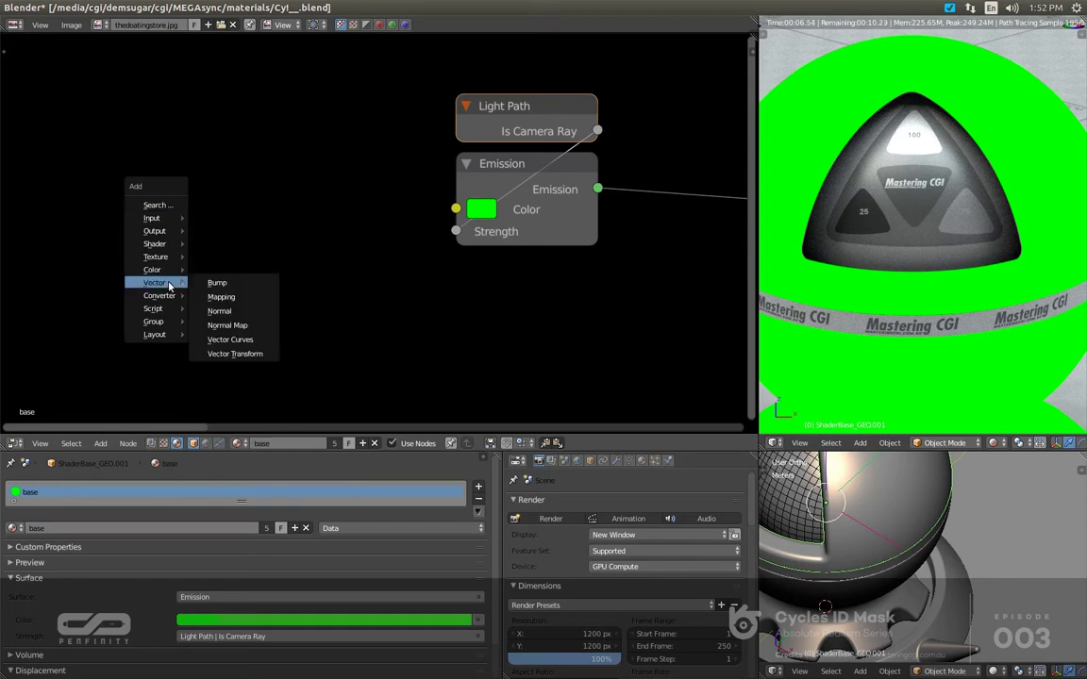
{"action": "left_click", "coordinate": [222, 283]}
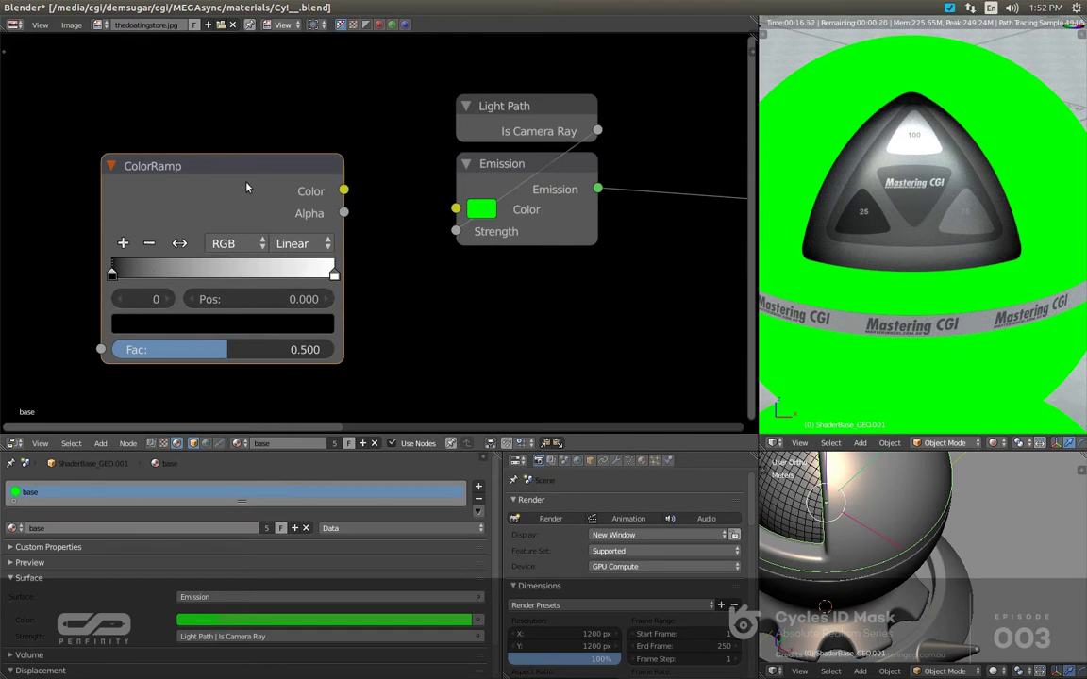
{"action": "key", "text": "x"}
Step: Add a Hue Saturation Value node beside the Emission node and give its input colour the same green as Emission
{"action": "key", "text": "shift+a"}
{"action": "mouse_move", "coordinate": [201, 153]}
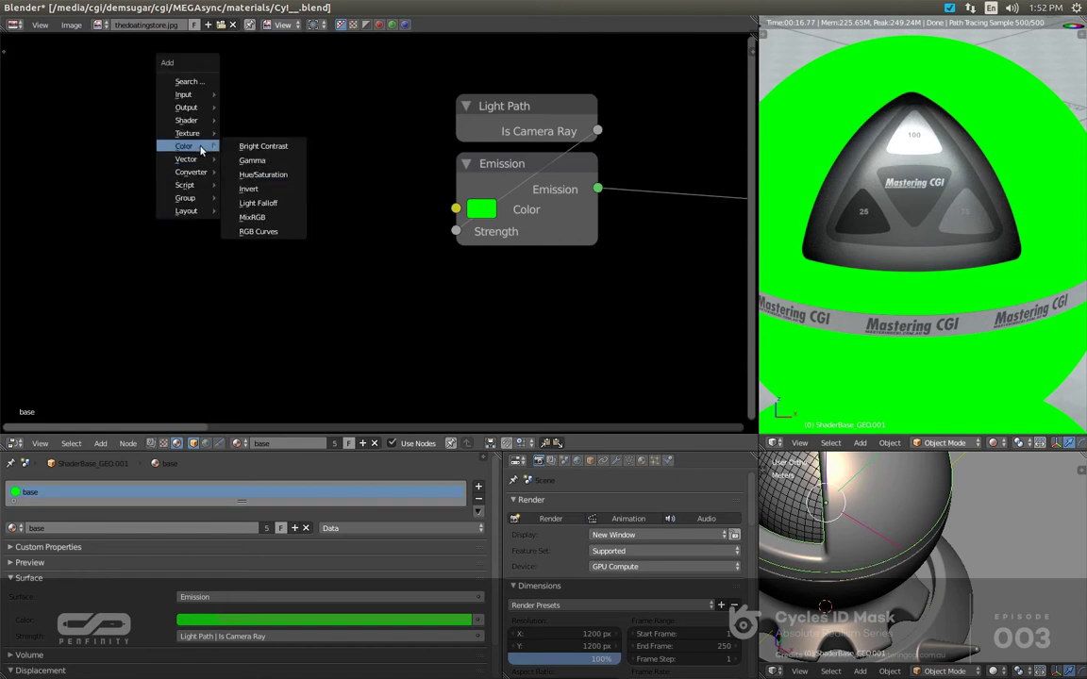
{"action": "left_click", "coordinate": [241, 172]}
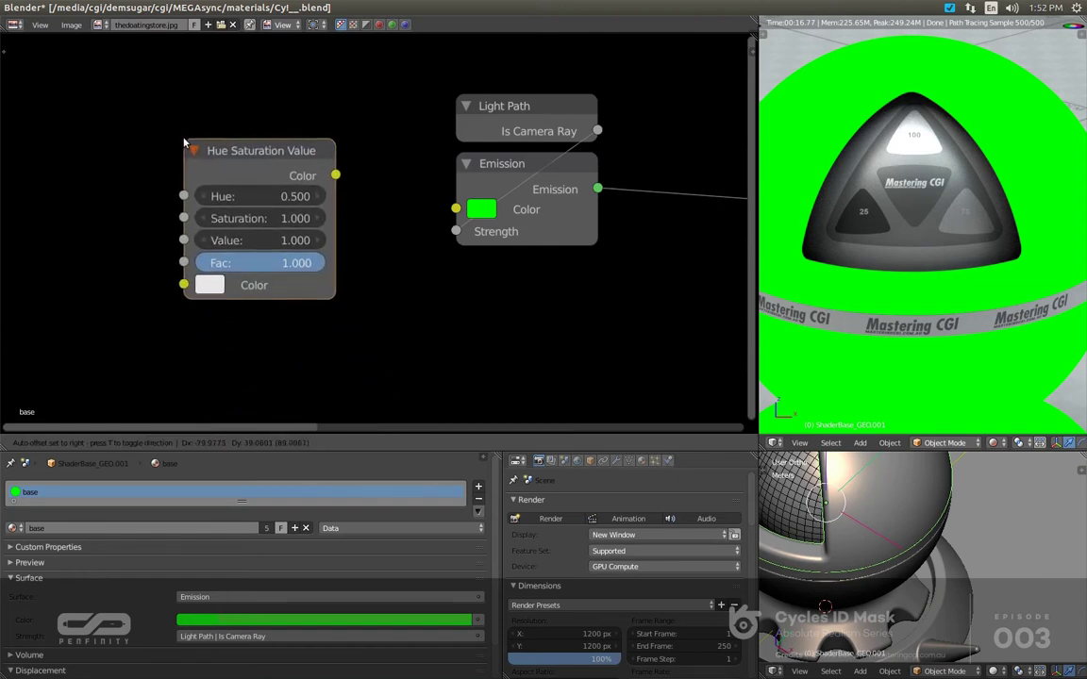
{"action": "left_click", "coordinate": [186, 139]}
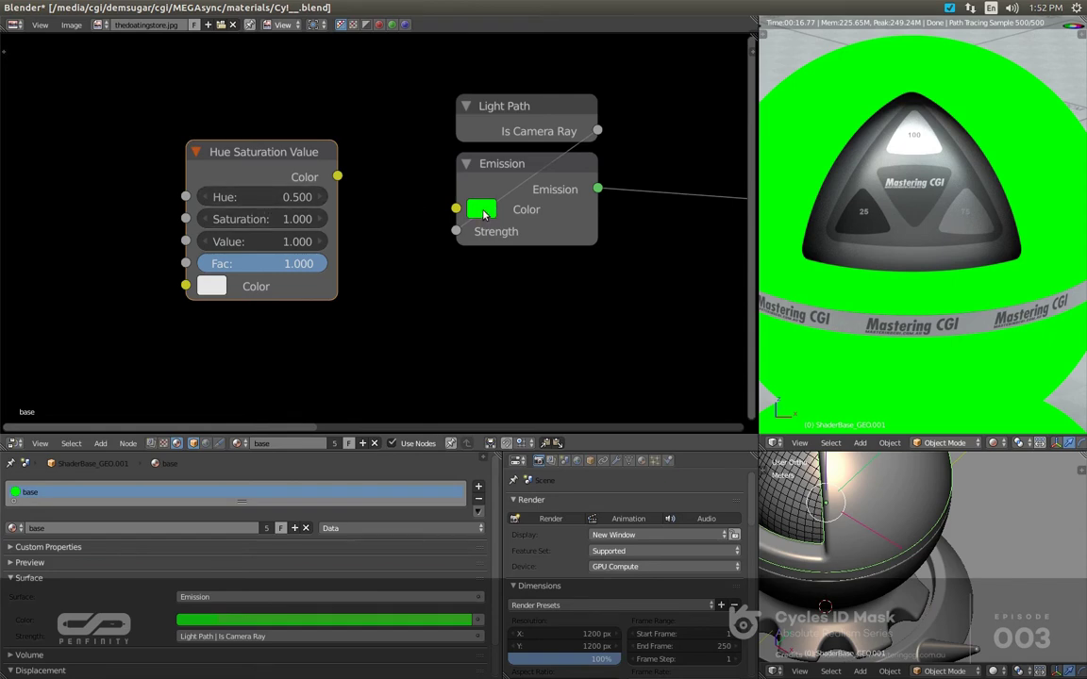
{"action": "key", "text": "ctrl+v"}
Step: Preview the Hue Saturation Value node on the shader ball and shift its Hue to 0.270
{"action": "left_click", "coordinate": [252, 173], "text": "ctrl+shift"}
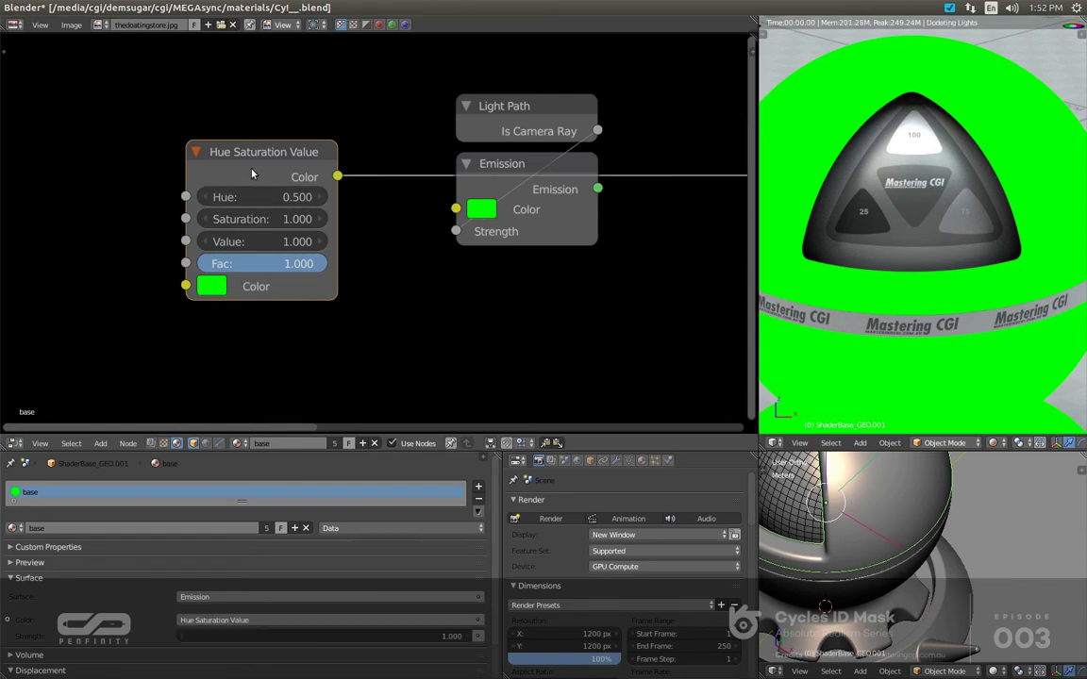
{"action": "scroll", "coordinate": [227, 193], "scroll_direction": "up", "scroll_amount": 2}
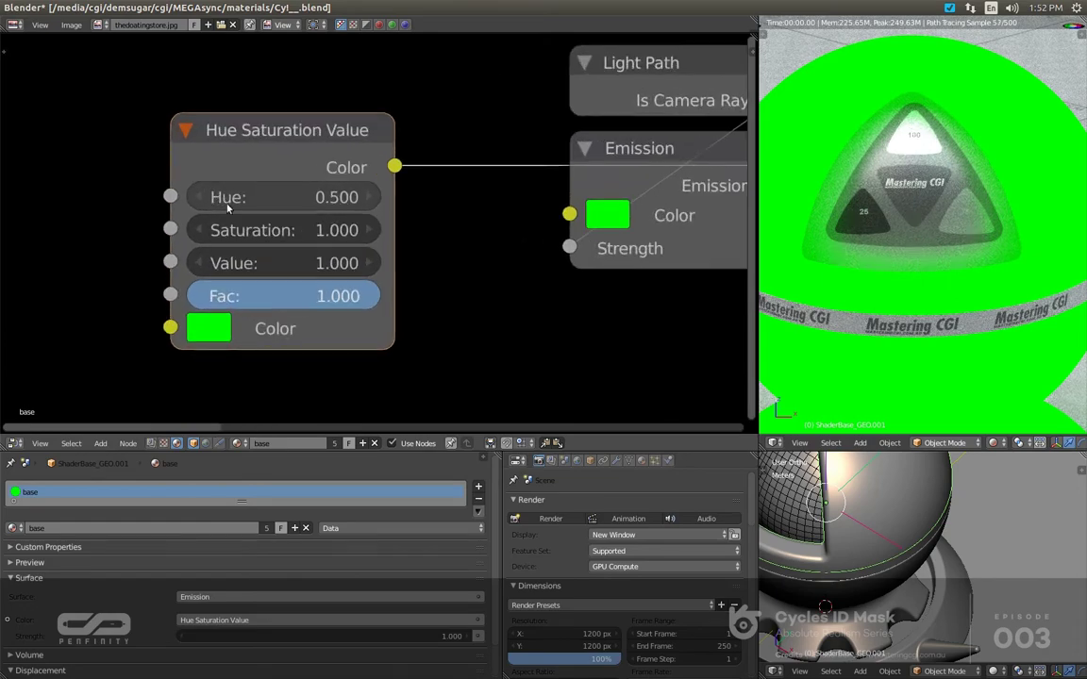
{"action": "mouse_move", "coordinate": [283, 198]}
{"action": "left_mouse_down"}
{"action": "mouse_move", "coordinate": [387, 197]}
{"action": "mouse_move", "coordinate": [207, 197]}
{"action": "mouse_move", "coordinate": [285, 209]}
{"action": "left_mouse_up"}
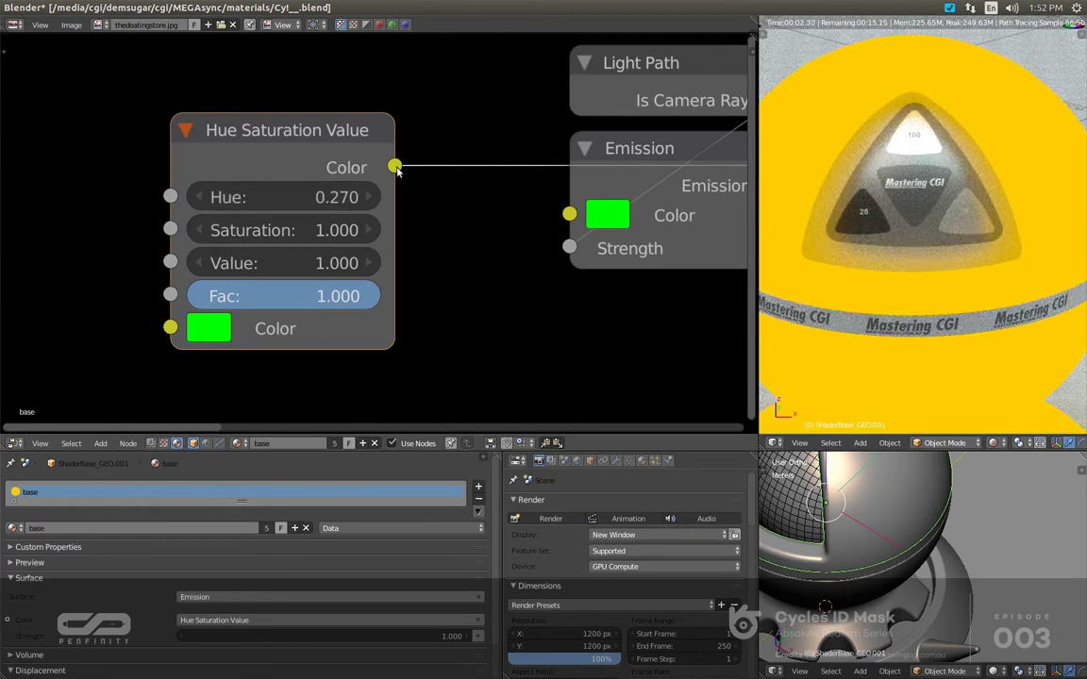
Step: Connect the Hue Saturation Value colour output to the Emission colour and switch the preview back to the Emission node
{"action": "left_click_drag", "start_coordinate": [396, 168], "coordinate": [566, 212]}
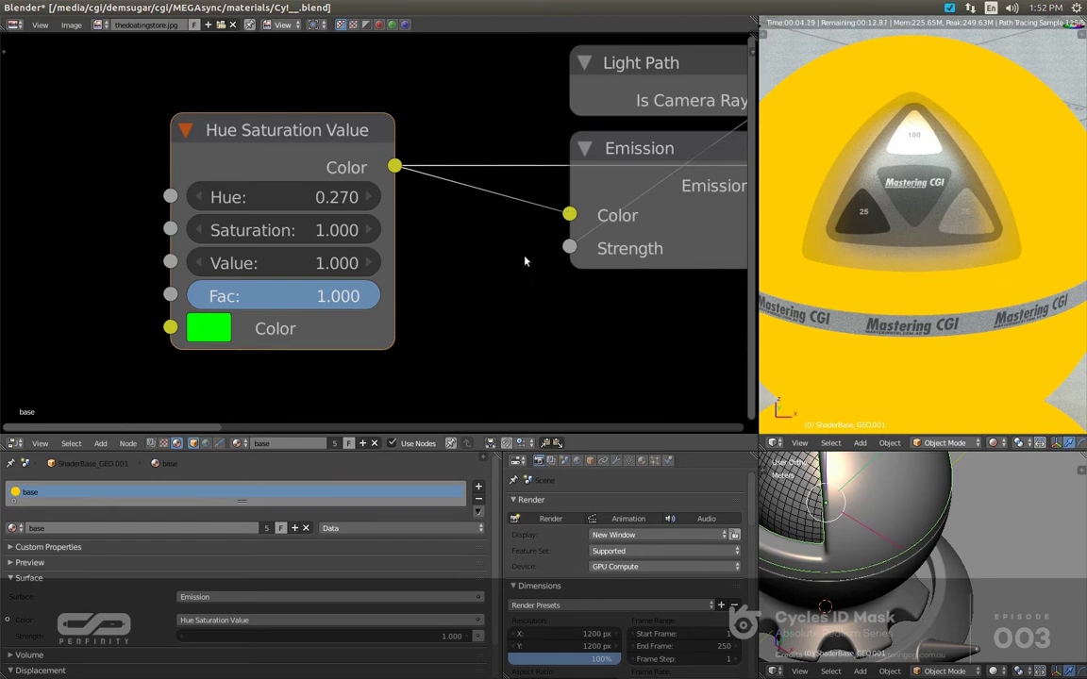
{"action": "scroll", "coordinate": [236, 209], "scroll_direction": "down", "scroll_amount": 2}
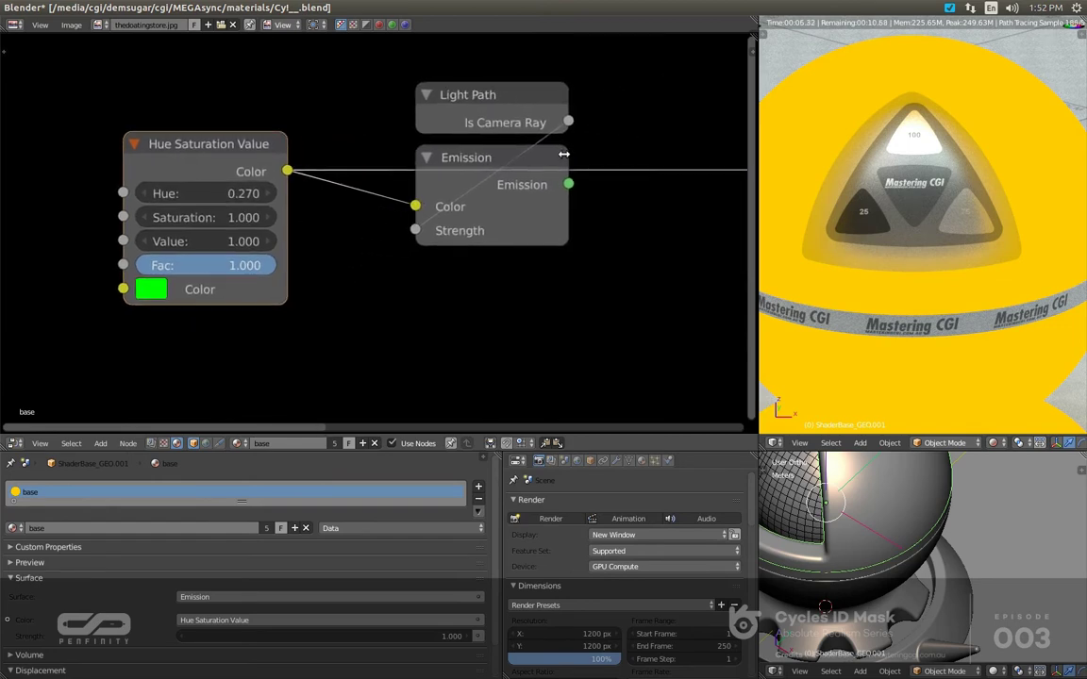
{"action": "left_click", "coordinate": [563, 154]}
{"action": "scroll", "coordinate": [358, 184], "scroll_direction": "down", "scroll_amount": 2}
{"action": "middle_click_drag", "start_coordinate": [337, 182], "coordinate": [374, 188]}
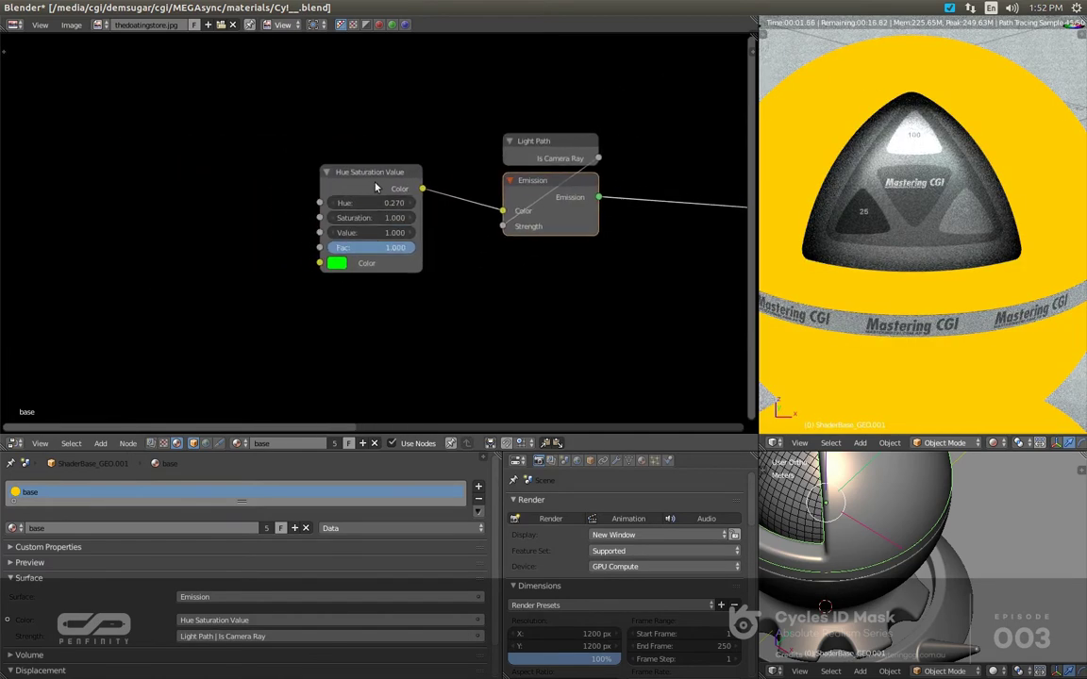
Step: Set the Hue of the Hue Saturation Value node to 0.5 and move the node closer to Emission
{"action": "left_click", "coordinate": [386, 202]}
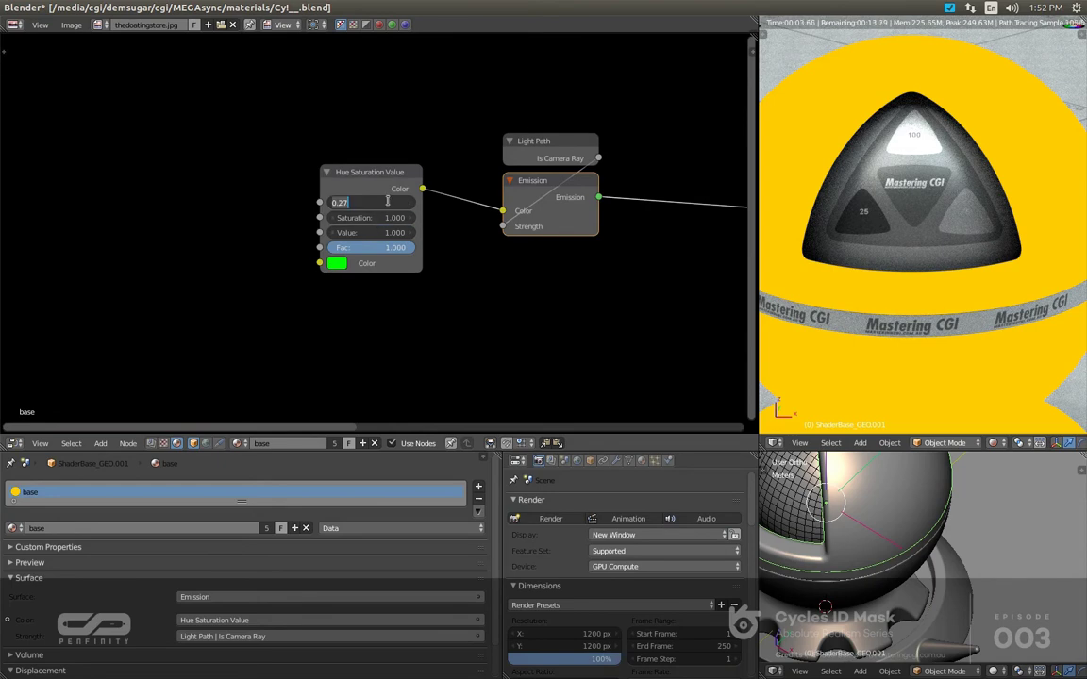
{"action": "key", "text": "BackSpace"}
{"action": "type", "text": ".5"}
{"action": "key", "text": "Return"}
{"action": "scroll", "coordinate": [425, 189], "scroll_direction": "up", "scroll_amount": 3}
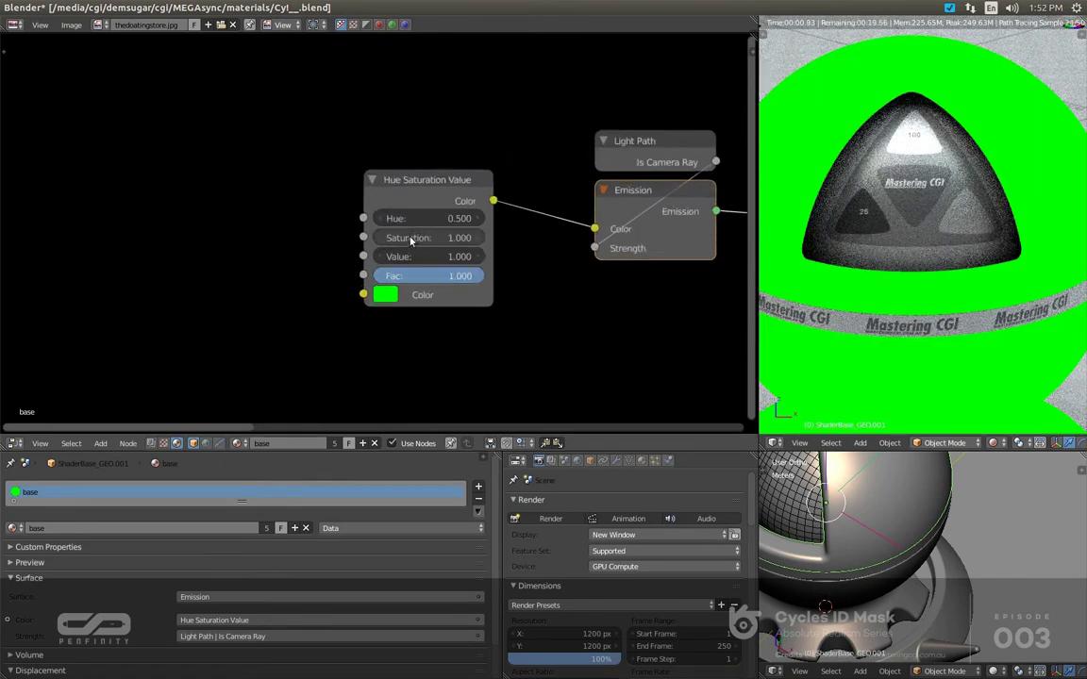
{"action": "left_click_drag", "start_coordinate": [425, 187], "coordinate": [535, 175]}
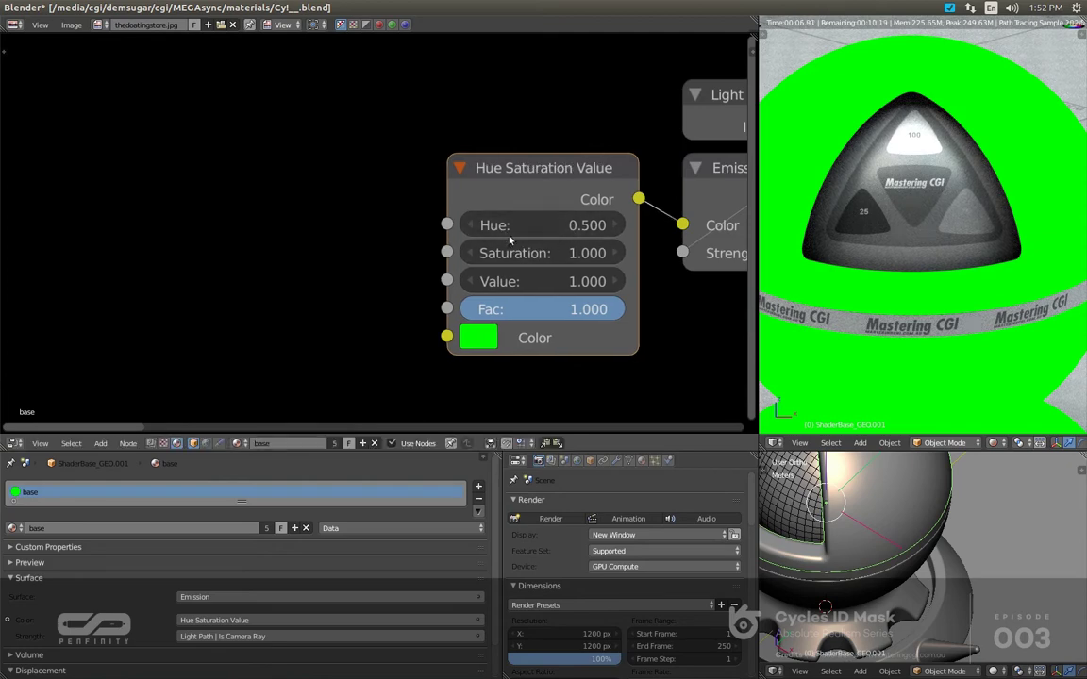
Step: Add an Object Info node and connect its Random output to the Hue input of Hue Saturation Value
{"action": "key", "text": "shift+a"}
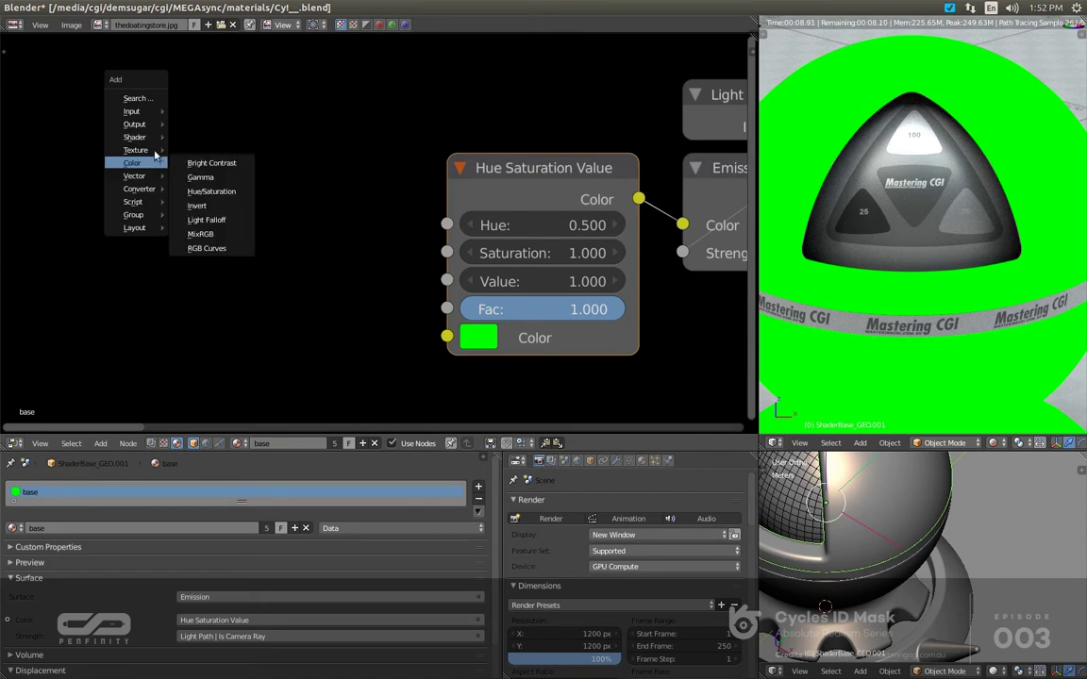
{"action": "mouse_move", "coordinate": [141, 116]}
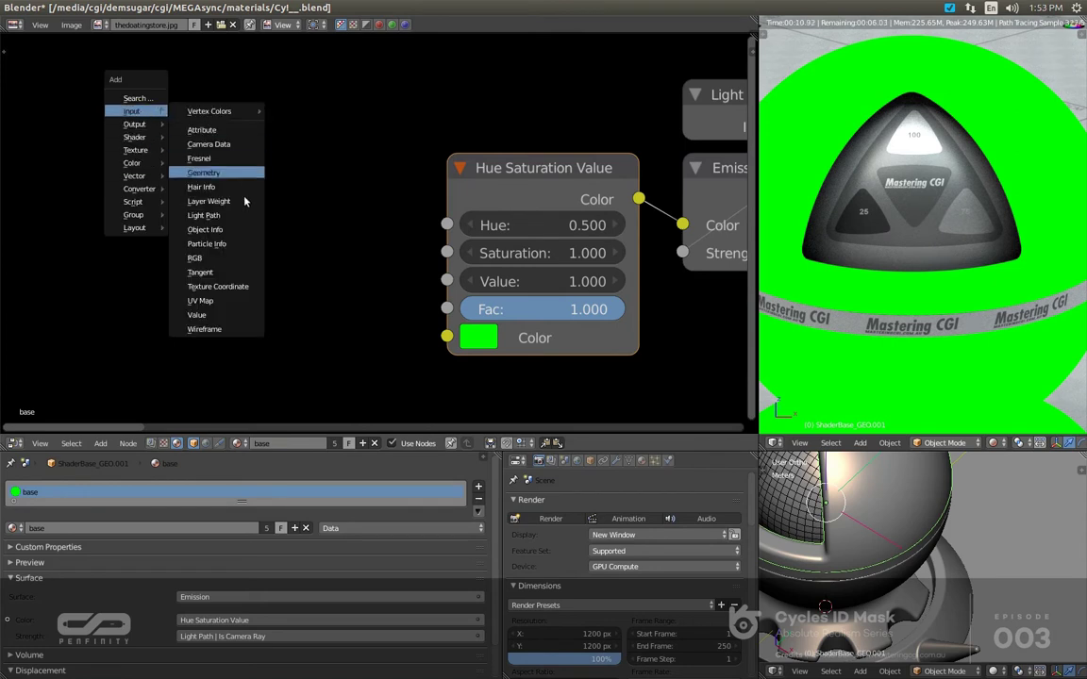
{"action": "left_click", "coordinate": [205, 229]}
{"action": "left_click", "coordinate": [116, 91]}
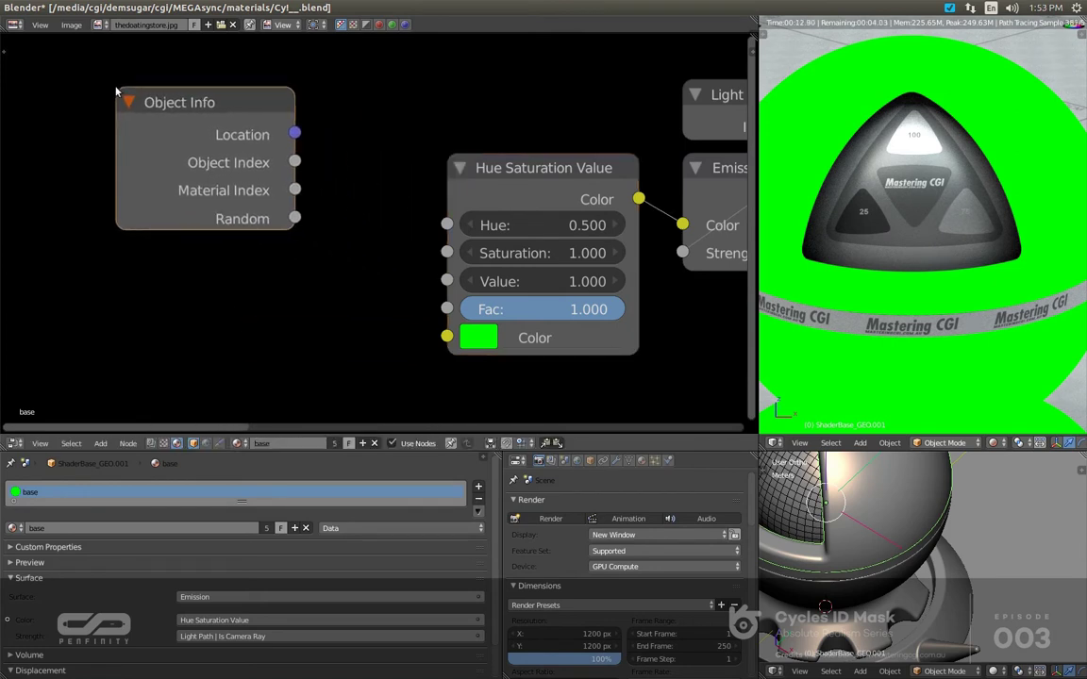
{"action": "left_click_drag", "start_coordinate": [293, 218], "coordinate": [458, 223]}
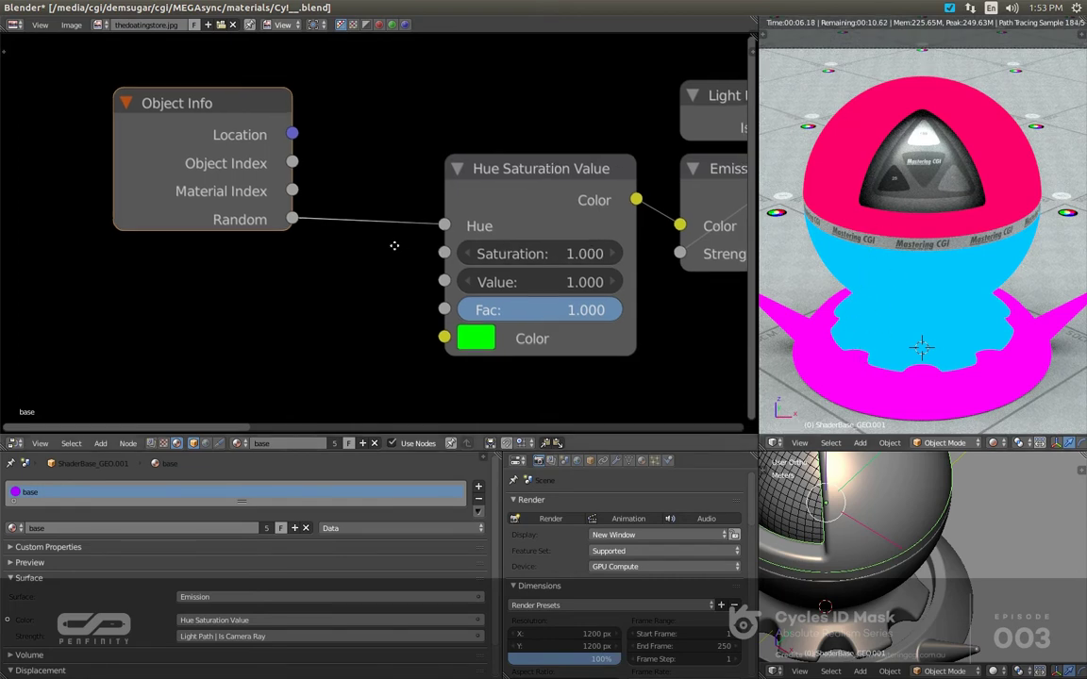
Step: Move the Object Info node further away from the Hue Saturation Value node to leave space between them
{"action": "middle_click_drag", "start_coordinate": [443, 255], "coordinate": [271, 218]}
{"action": "middle_click_drag", "start_coordinate": [330, 155], "coordinate": [514, 275]}
{"action": "left_click", "coordinate": [248, 112]}
{"action": "scroll", "coordinate": [248, 113], "scroll_direction": "down", "scroll_amount": 2}
{"action": "left_click_drag", "start_coordinate": [248, 171], "coordinate": [174, 216]}
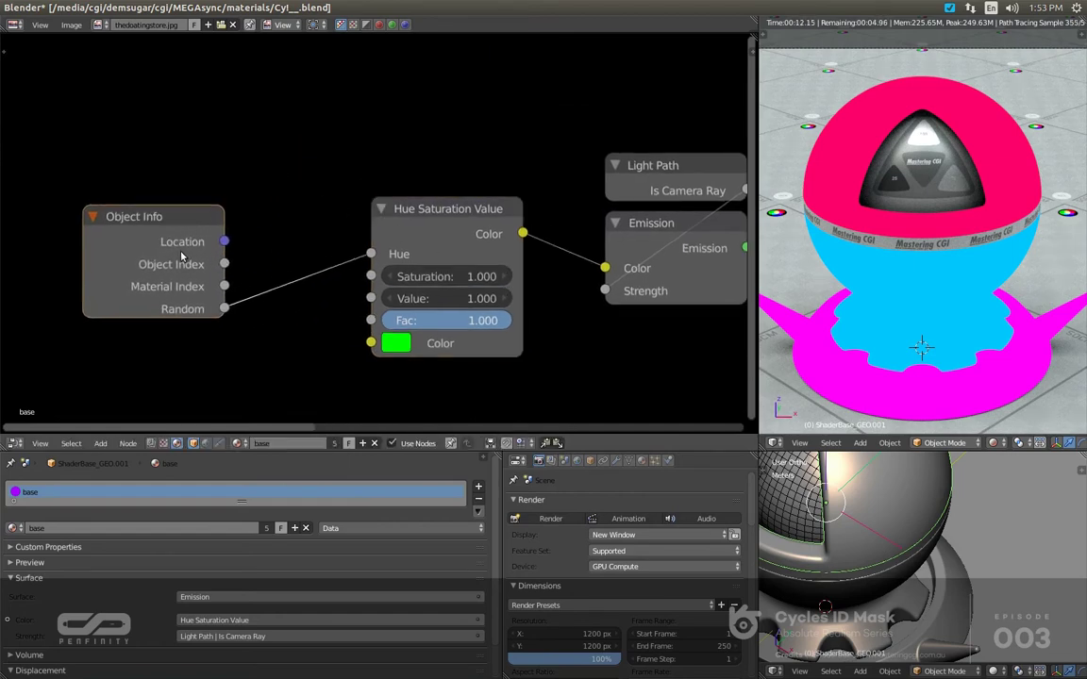
{"action": "left_click_drag", "start_coordinate": [194, 258], "coordinate": [140, 239]}
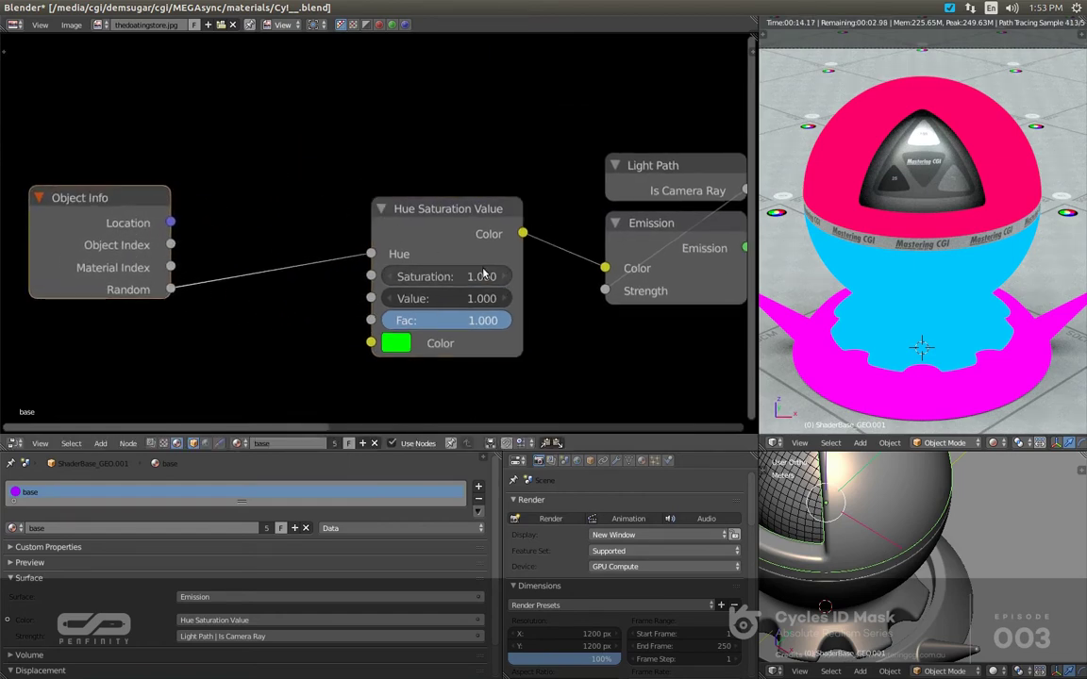
Step: Set both the Saturation and the Value of the Hue Saturation Value node to 0.9
{"action": "left_click_drag", "start_coordinate": [443, 277], "coordinate": [482, 270]}
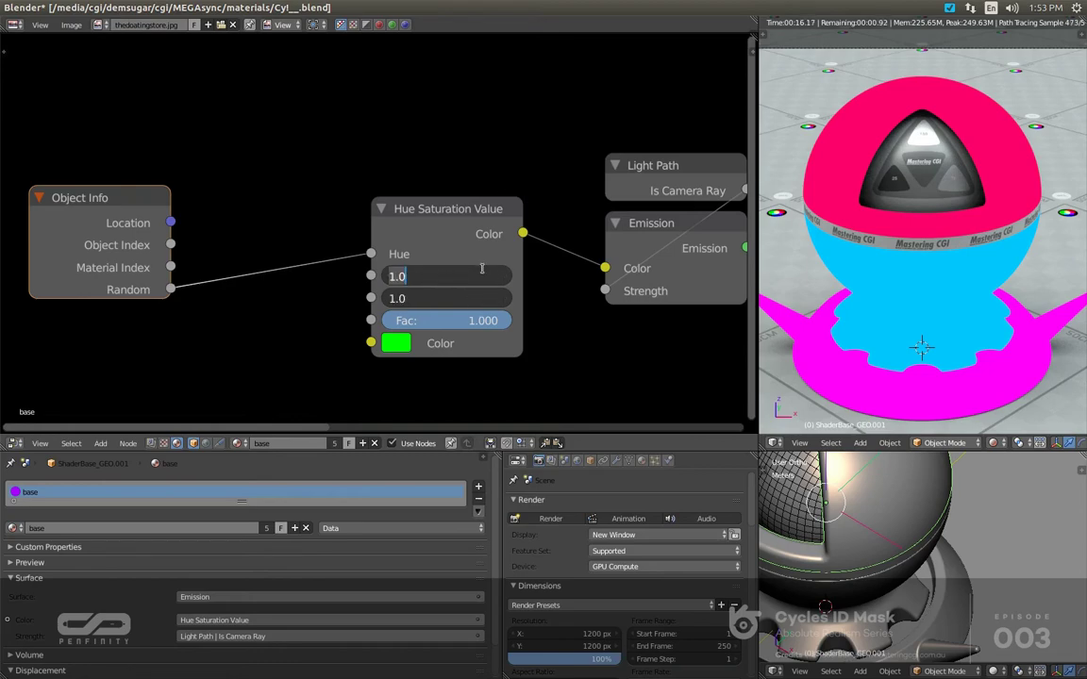
{"action": "type", "text": ".9"}
{"action": "key", "text": "Return"}
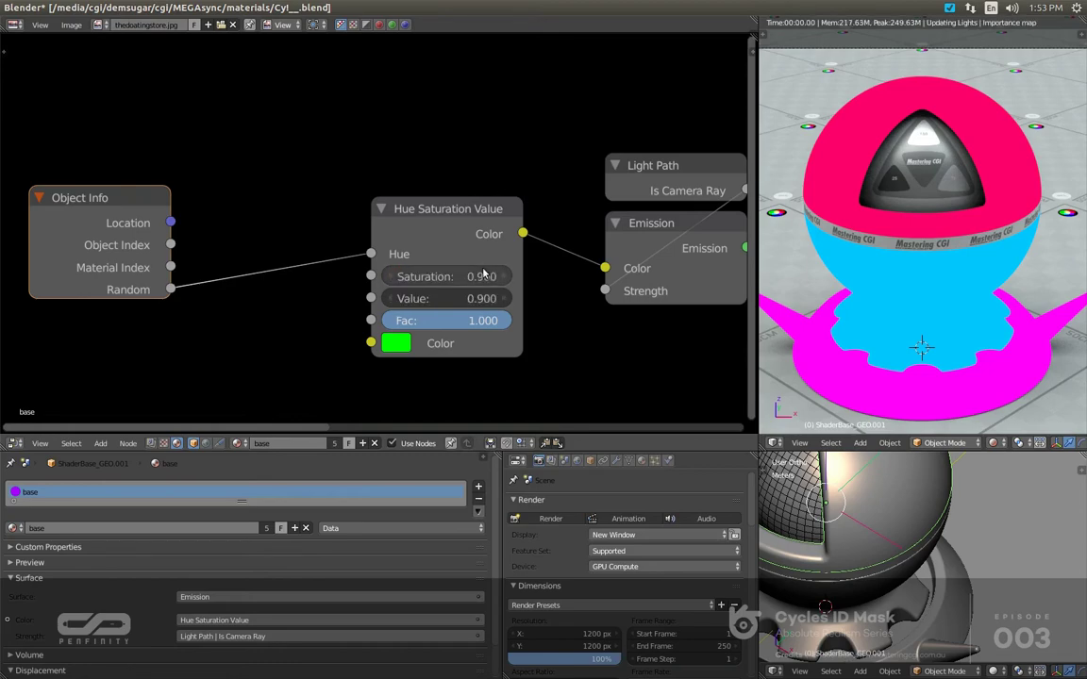
Step: Add a Math node above the node chain and connect Object Info's Location output to the Hue of Hue Saturation Value
{"action": "middle_click_drag", "start_coordinate": [292, 319], "coordinate": [330, 287]}
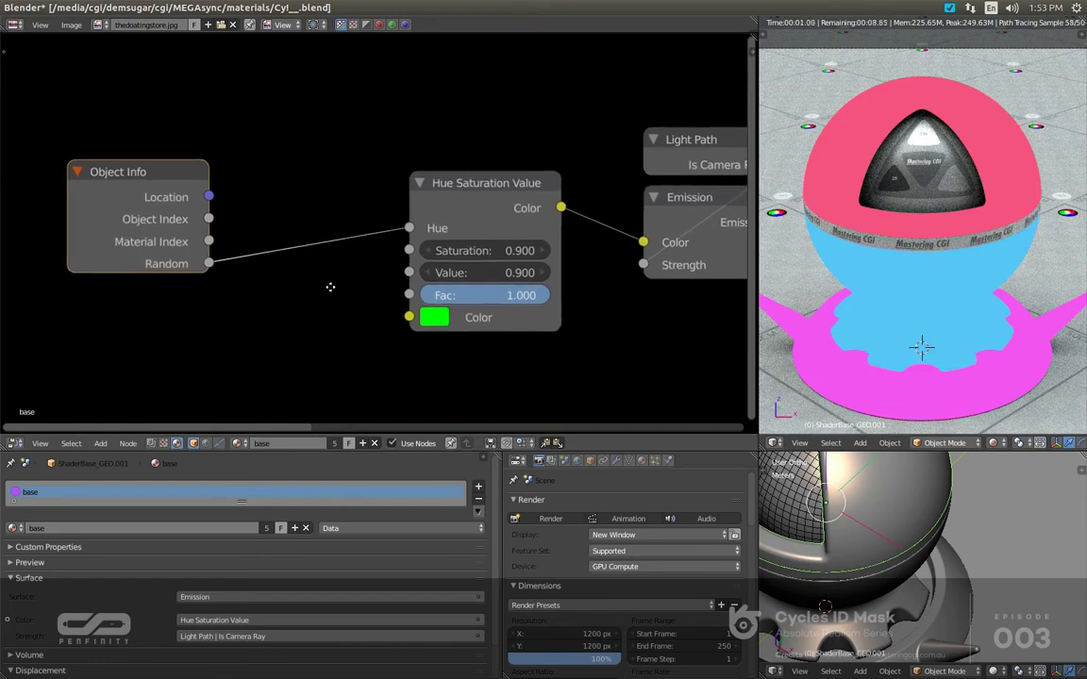
{"action": "left_click", "coordinate": [450, 205]}
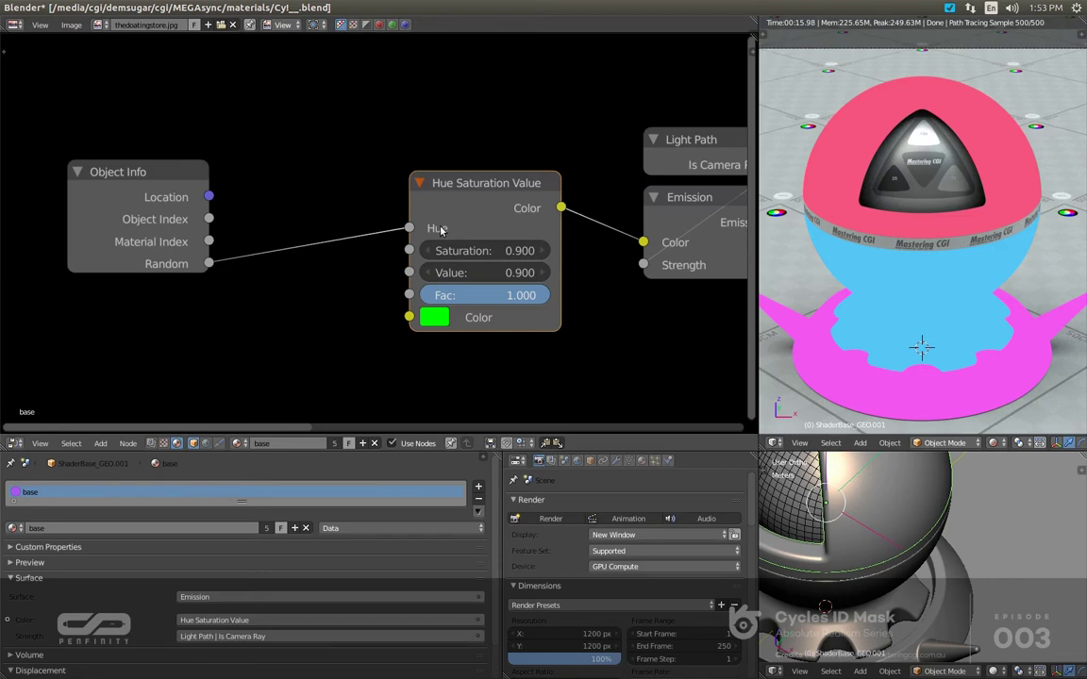
{"action": "left_click_drag", "start_coordinate": [209, 196], "coordinate": [263, 216]}
{"action": "key", "text": "shift+a"}
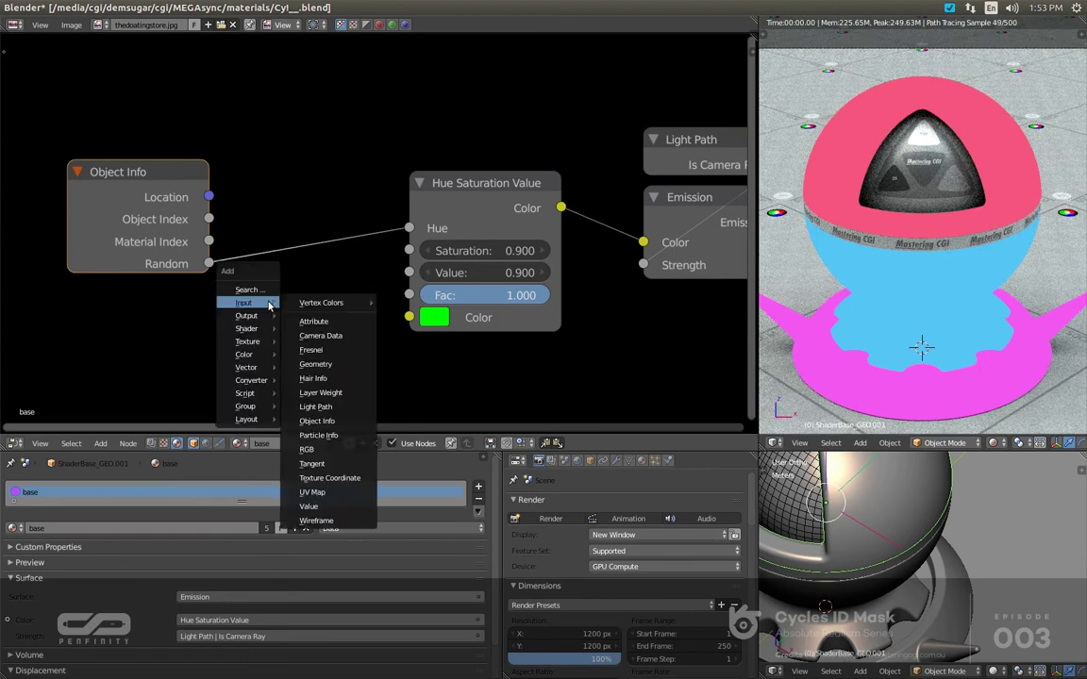
{"action": "mouse_move", "coordinate": [251, 379]}
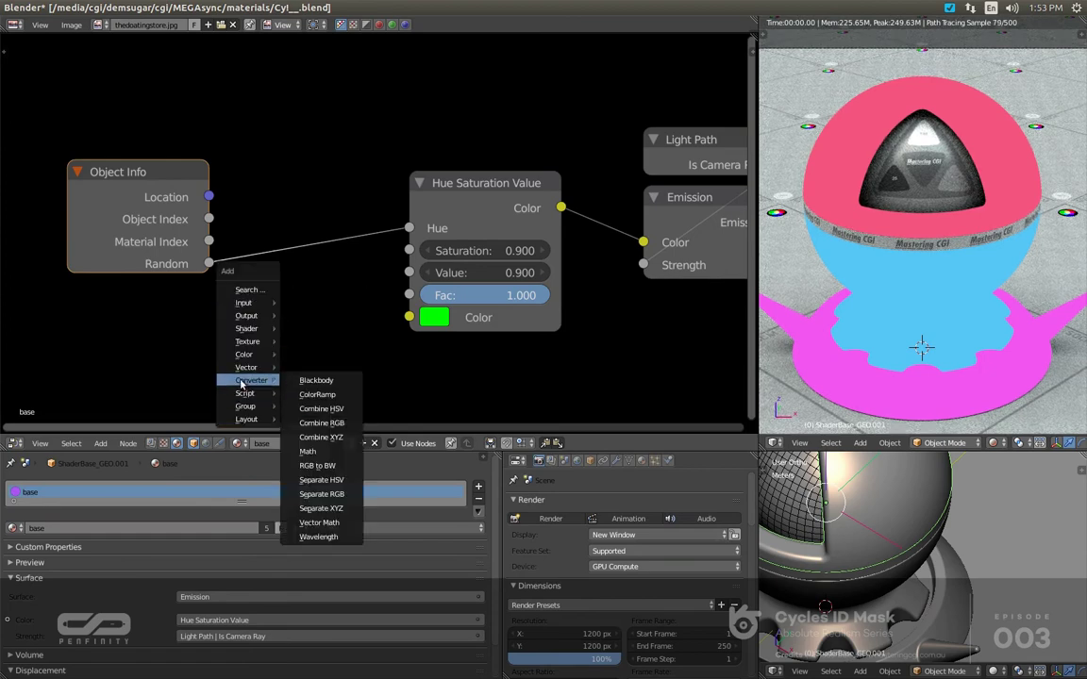
{"action": "left_click", "coordinate": [307, 451]}
{"action": "left_click", "coordinate": [248, 21]}
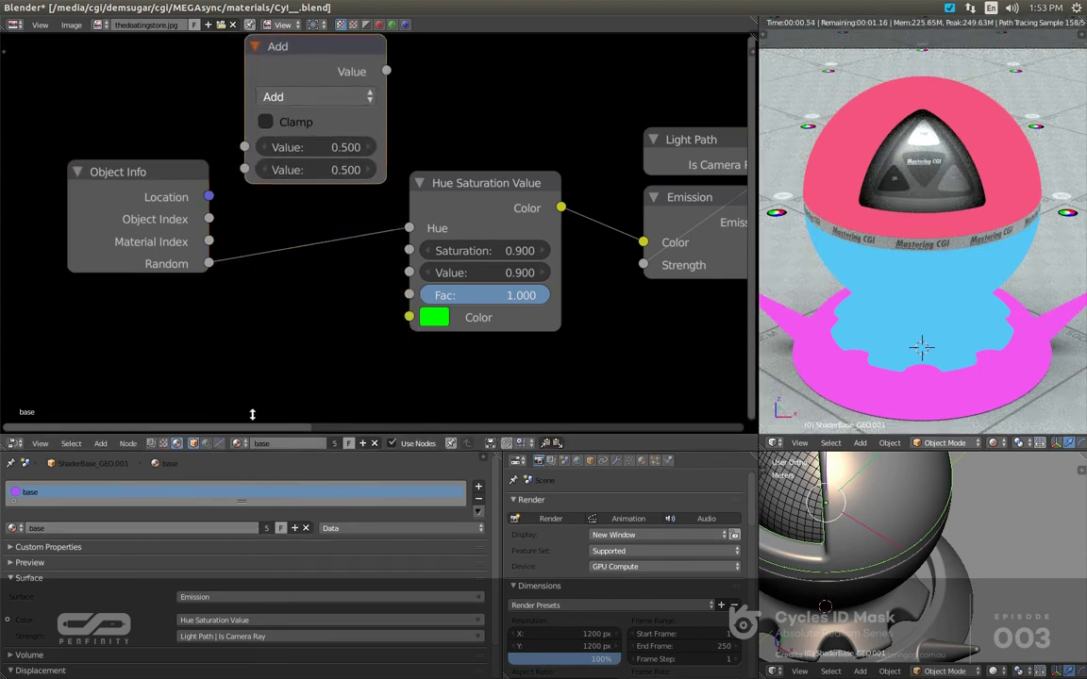
{"action": "left_click_drag", "start_coordinate": [210, 195], "coordinate": [414, 229]}
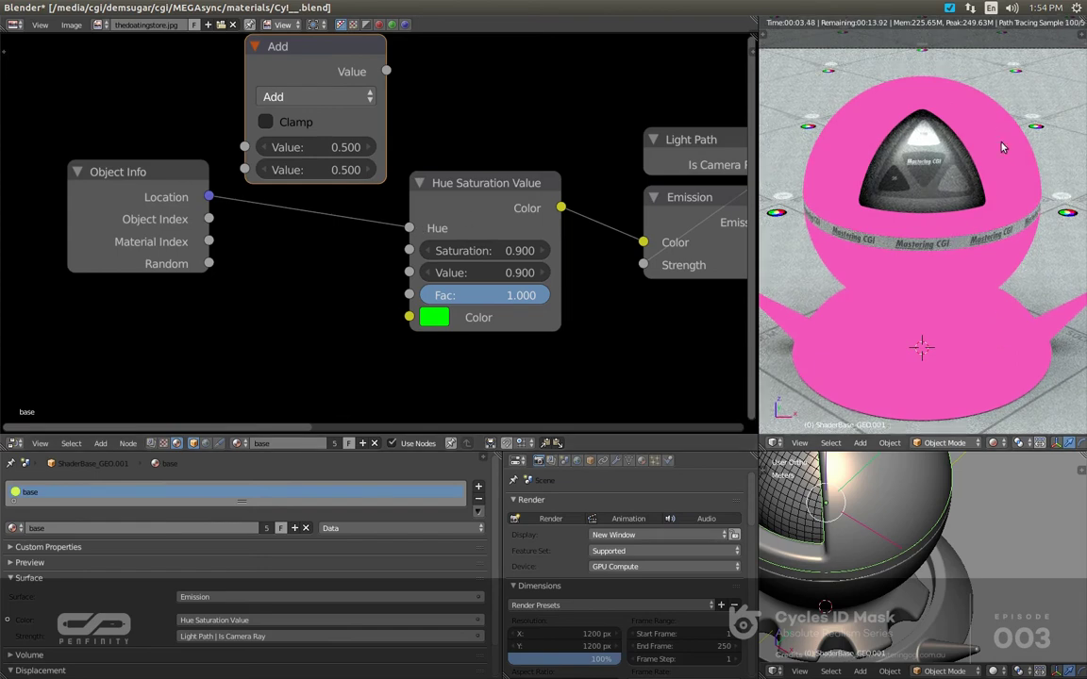
Step: Try moving the ShaderBase_GEO body out from under the shader ball to test the location-driven hue, and undo the move
{"action": "middle_click_drag", "start_coordinate": [784, 498], "coordinate": [897, 569]}
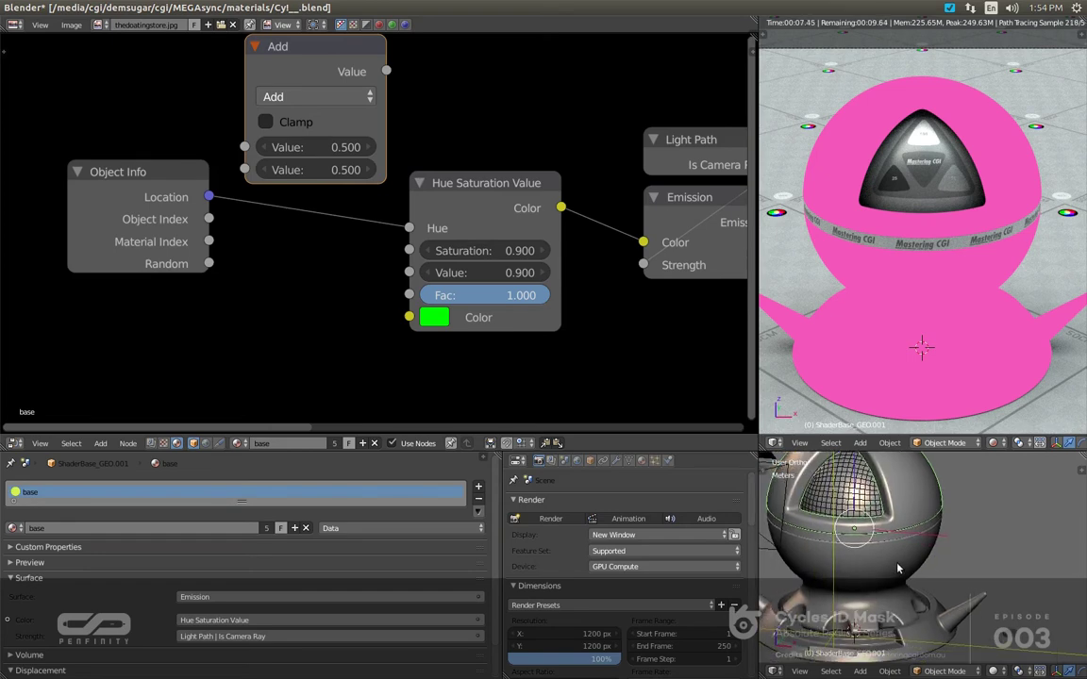
{"action": "right_click", "coordinate": [847, 589]}
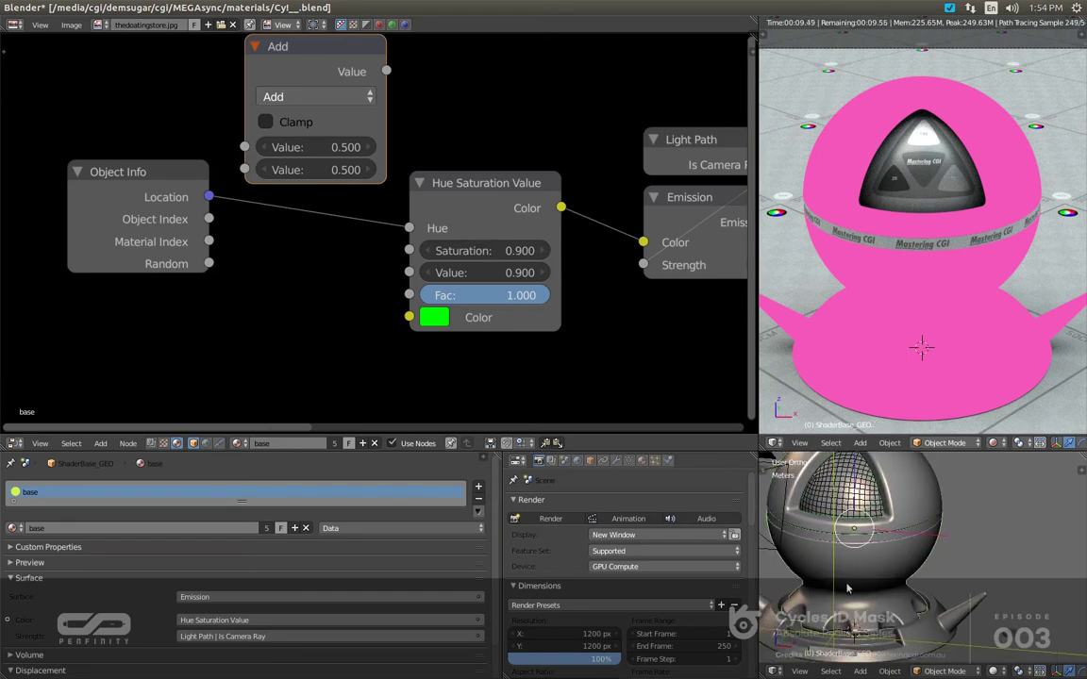
{"action": "key", "text": "g"}
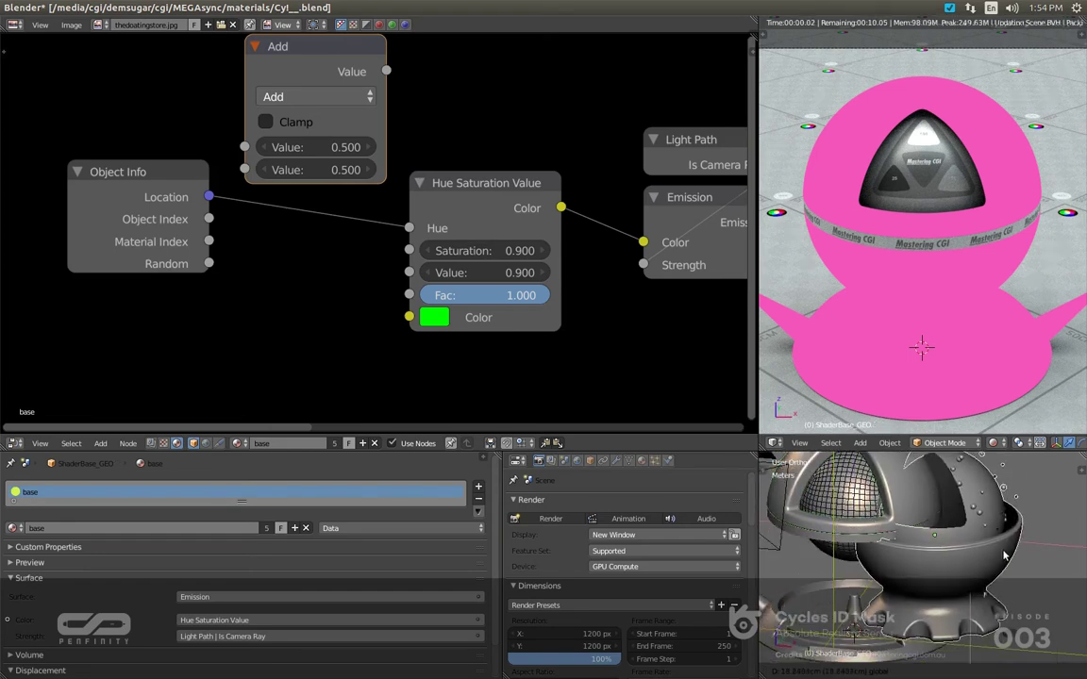
{"action": "left_click", "coordinate": [1015, 593]}
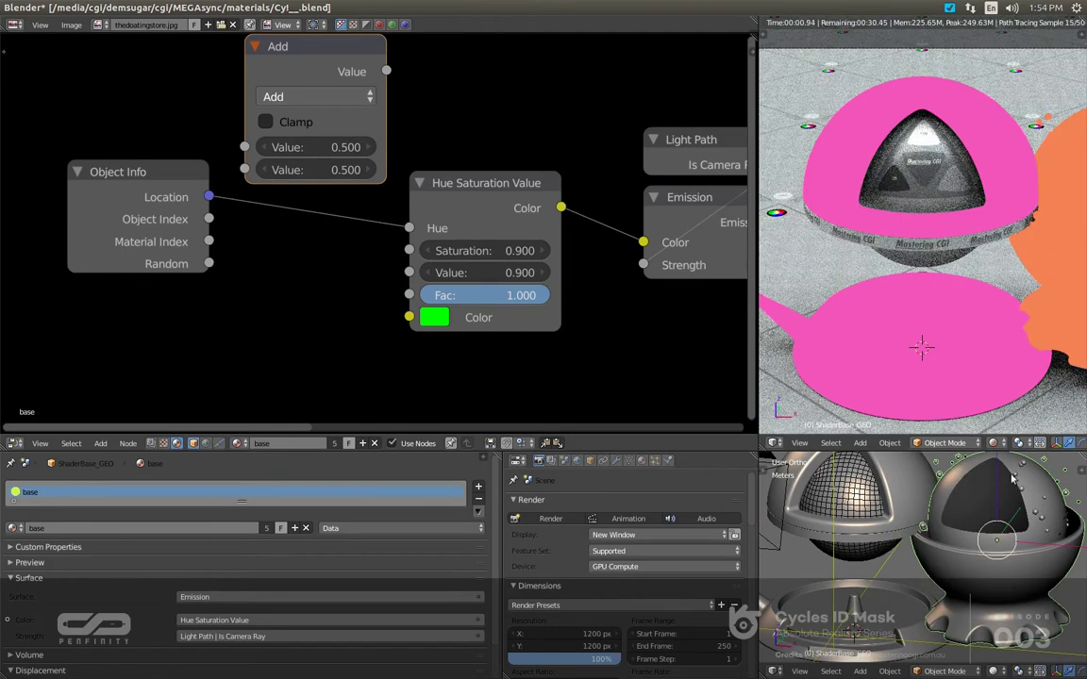
{"action": "scroll", "coordinate": [908, 552], "scroll_direction": "up", "scroll_amount": 2}
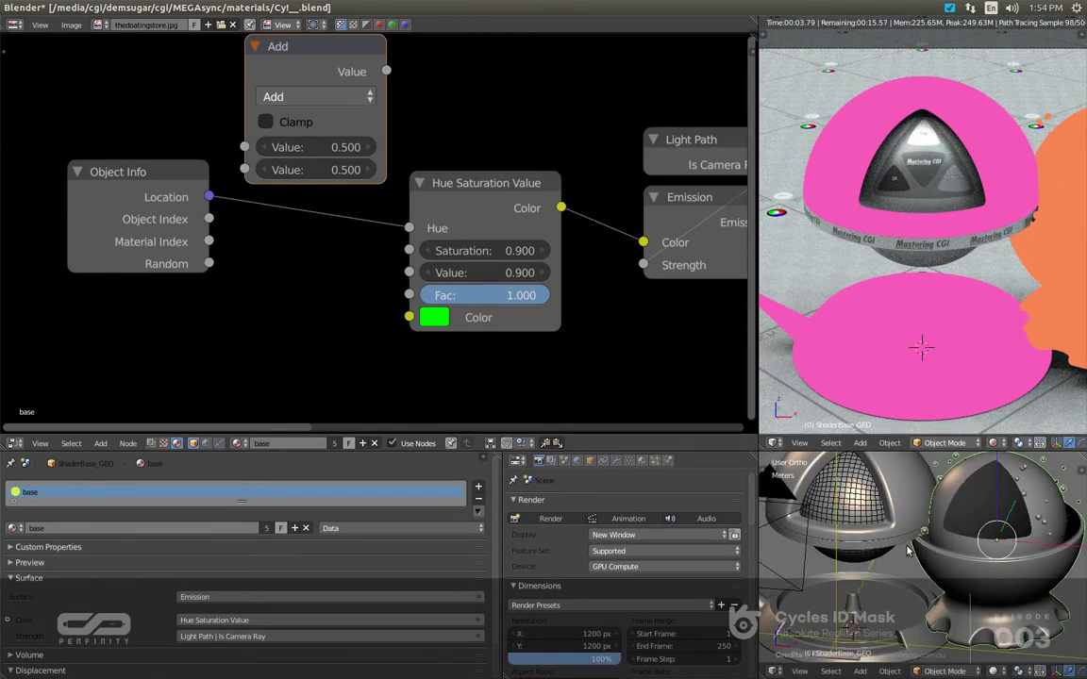
{"action": "key", "text": "ctrl+z"}
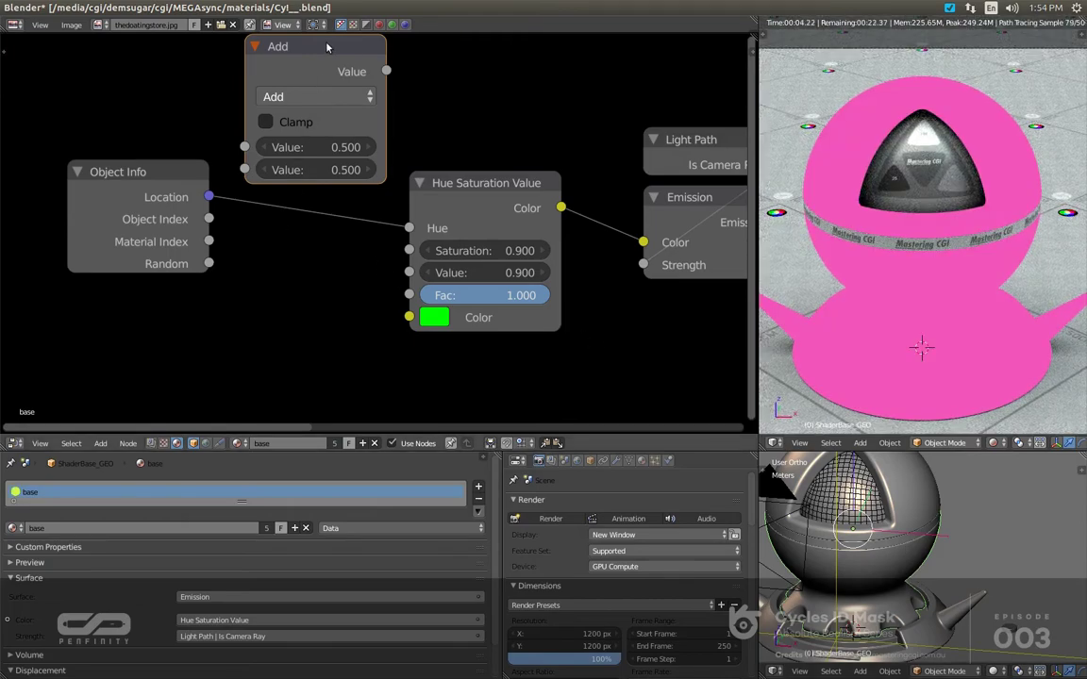
Step: Insert the Math node into the Location-to-Hue link, set it to Subtract, and connect Random to its second Value input
{"action": "left_click_drag", "start_coordinate": [328, 47], "coordinate": [372, 122]}
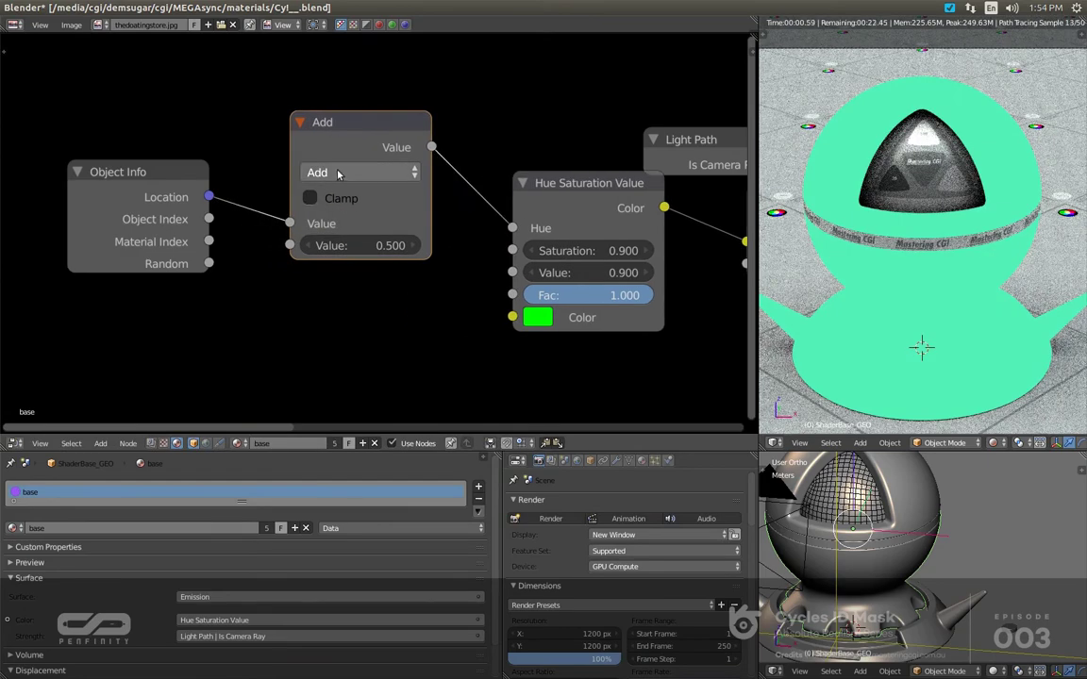
{"action": "left_click", "coordinate": [339, 173]}
{"action": "left_click", "coordinate": [344, 217]}
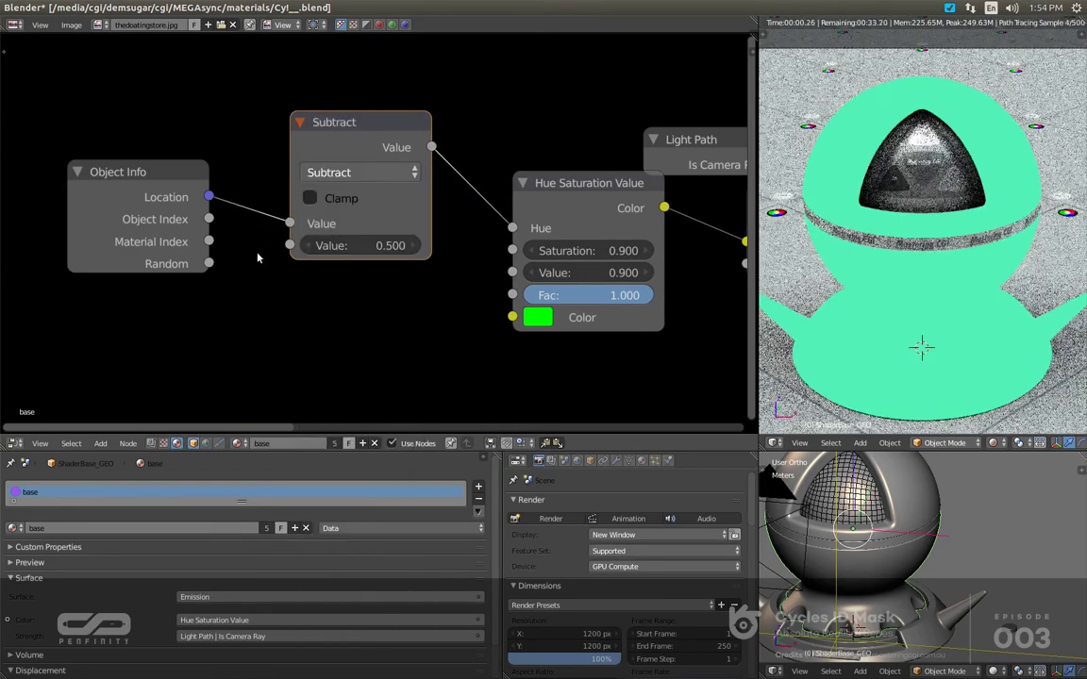
{"action": "left_click_drag", "start_coordinate": [208, 264], "coordinate": [289, 245]}
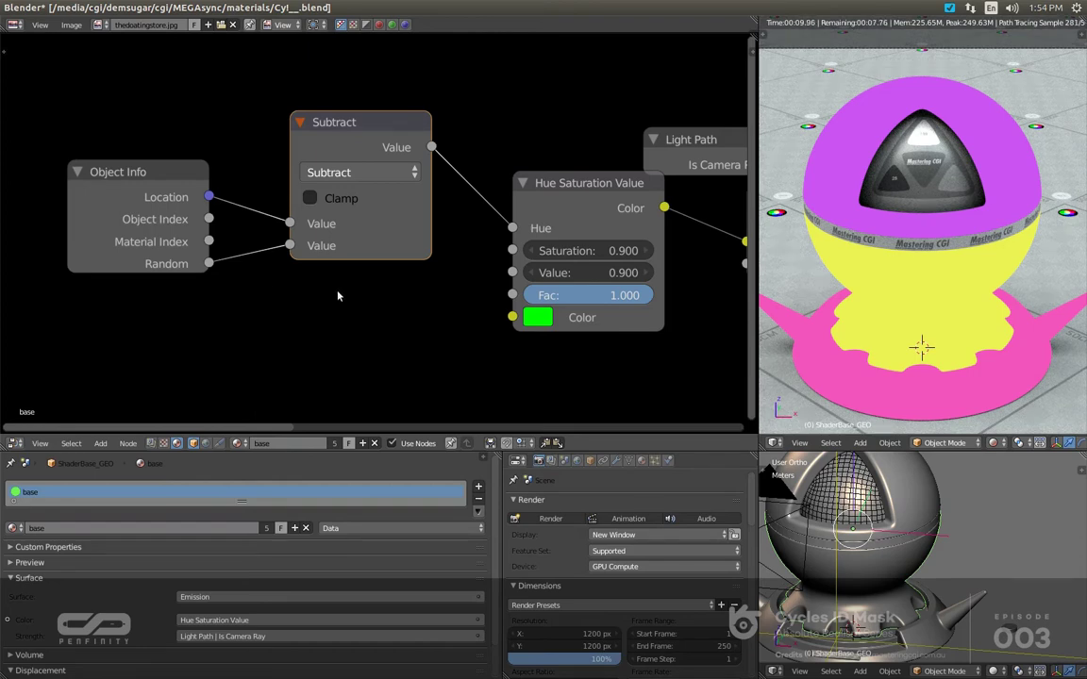
Step: Try the Add operation on the Math node, and return it to Subtract
{"action": "left_click", "coordinate": [371, 175]}
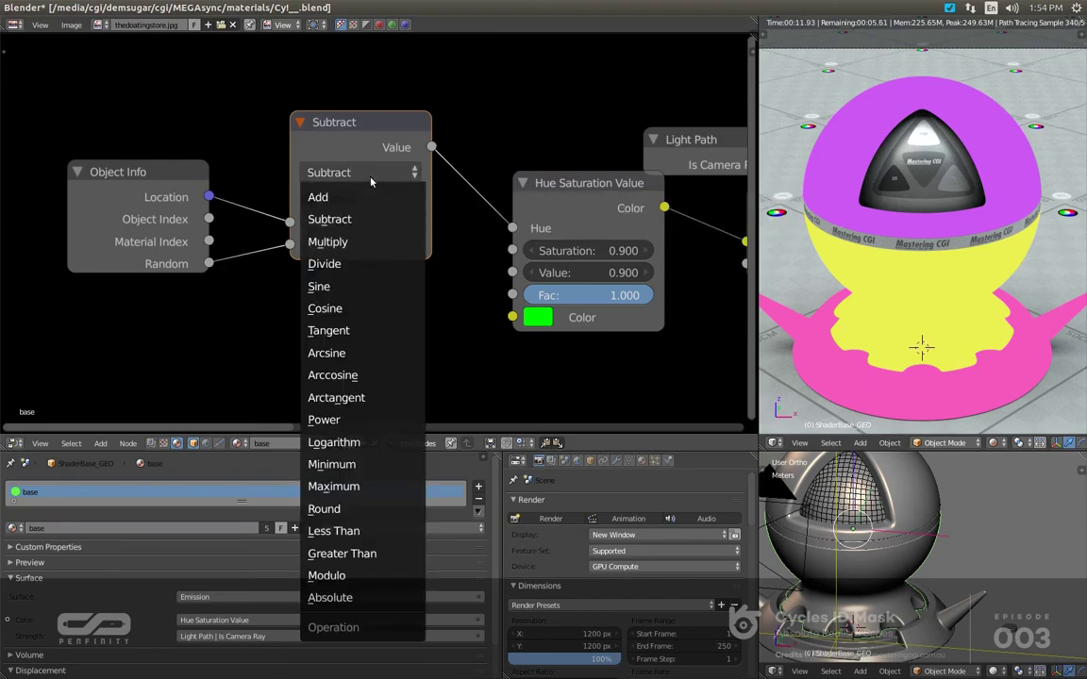
{"action": "left_click", "coordinate": [368, 194]}
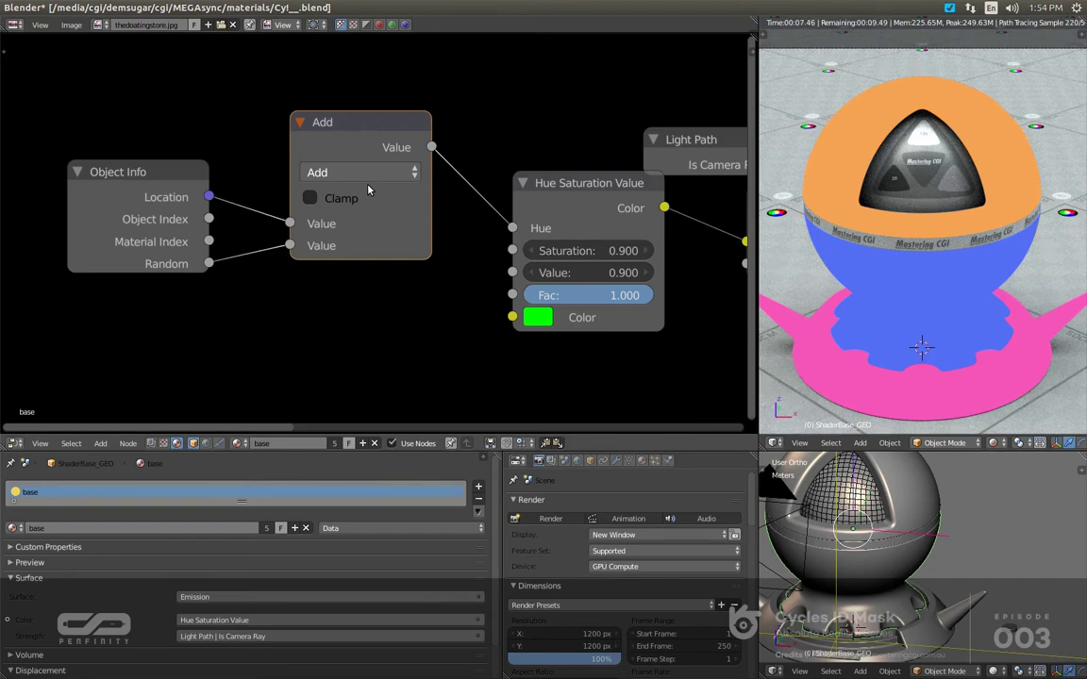
{"action": "left_click", "coordinate": [363, 173]}
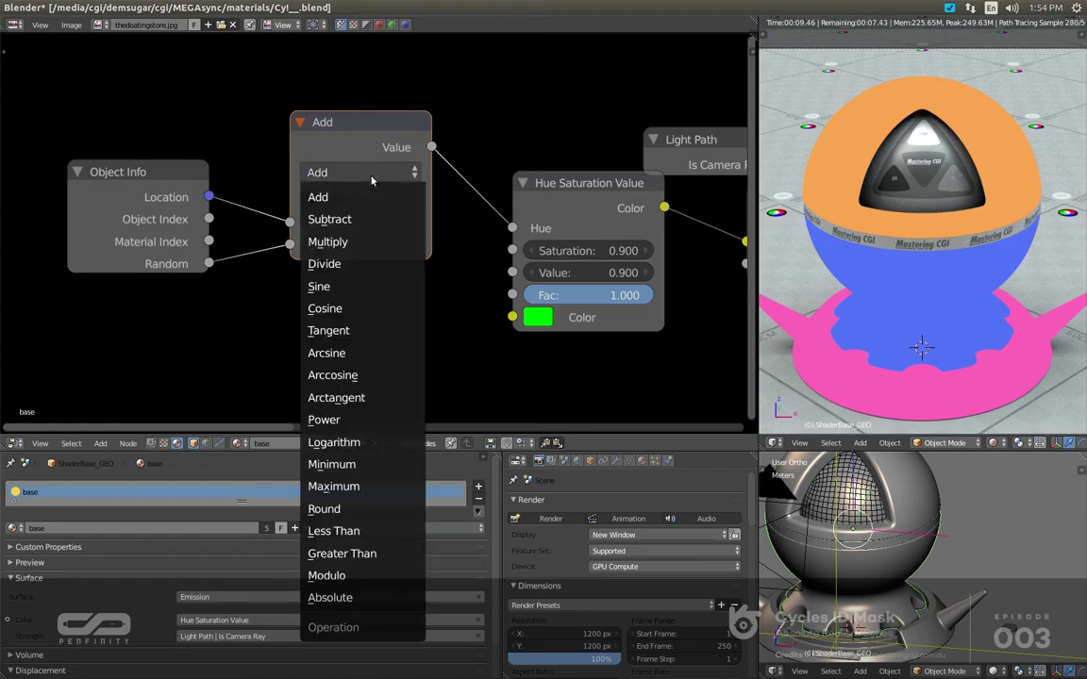
{"action": "left_click", "coordinate": [365, 217]}
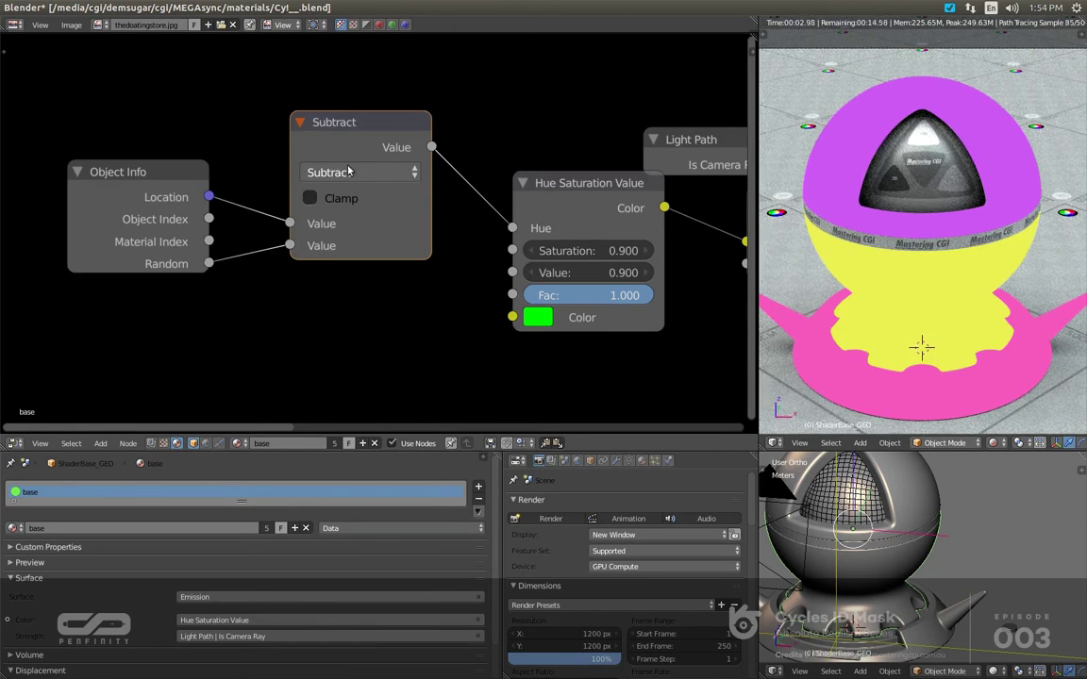
Step: Tidy the node layout by repositioning the Subtract node, placing Light Path above Emission and moving Object Info closer to Subtract
{"action": "left_click_drag", "start_coordinate": [345, 134], "coordinate": [373, 191]}
{"action": "middle_click_drag", "start_coordinate": [374, 192], "coordinate": [183, 122]}
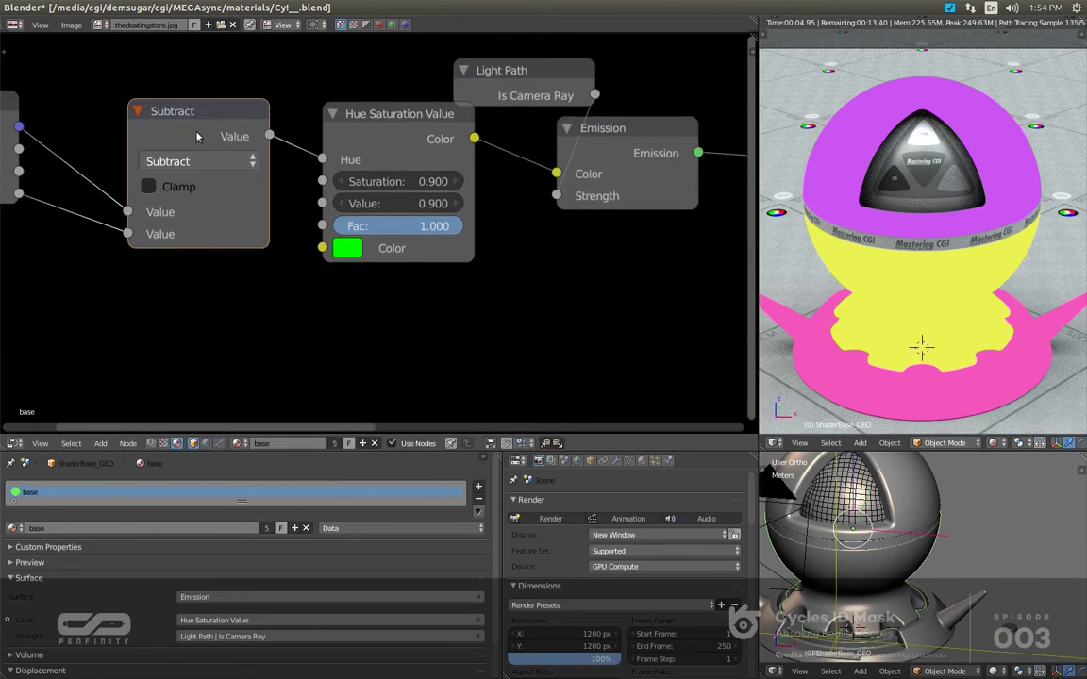
{"action": "left_click_drag", "start_coordinate": [500, 82], "coordinate": [594, 85]}
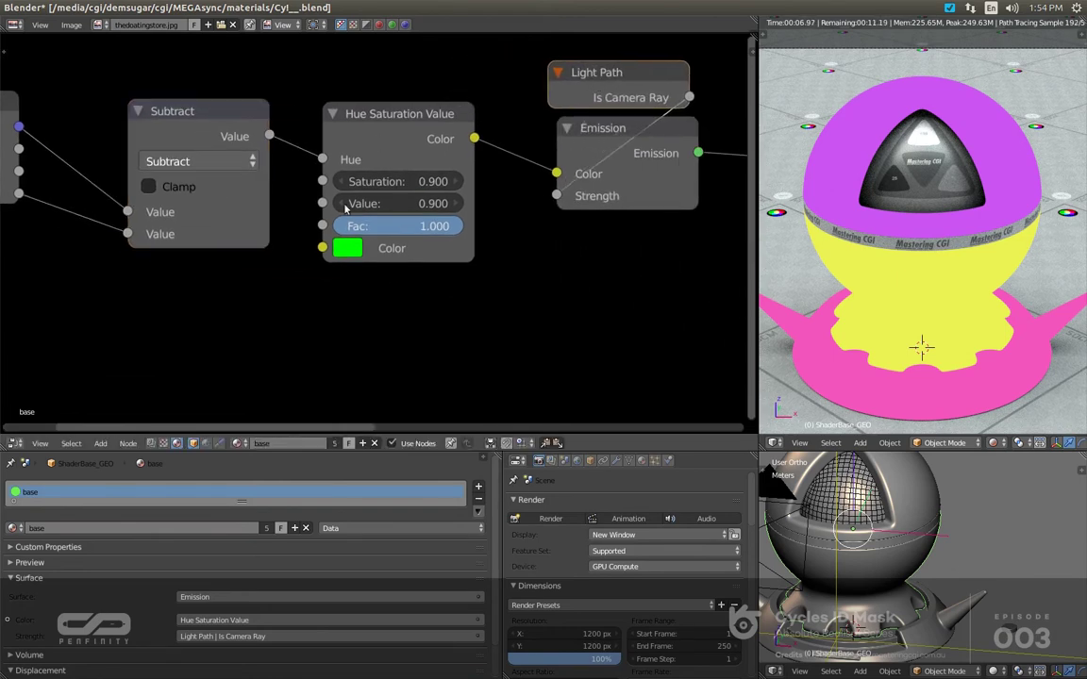
{"action": "middle_click_drag", "start_coordinate": [201, 236], "coordinate": [267, 247]}
{"action": "left_click", "coordinate": [255, 130]}
{"action": "left_click_drag", "start_coordinate": [83, 123], "coordinate": [144, 125]}
{"action": "scroll", "coordinate": [190, 213], "scroll_direction": "down", "scroll_amount": 1}
{"action": "scroll", "coordinate": [366, 324], "scroll_direction": "down", "scroll_amount": 2}
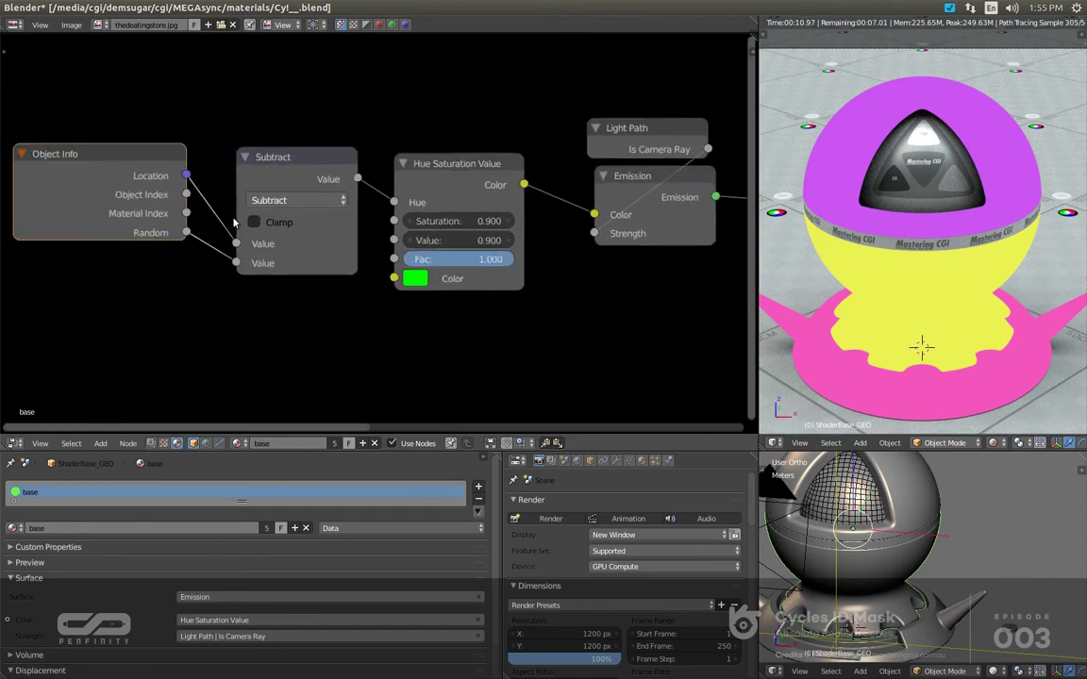
Step: Group the Light Path, Hue Saturation Value, Subtract and Object Info nodes, expose the Color input, and exit the group
{"action": "left_click", "coordinate": [584, 141]}
{"action": "left_click", "coordinate": [424, 171], "text": "shift"}
{"action": "left_click", "coordinate": [310, 171], "text": "shift"}
{"action": "left_click", "coordinate": [159, 173], "text": "shift"}
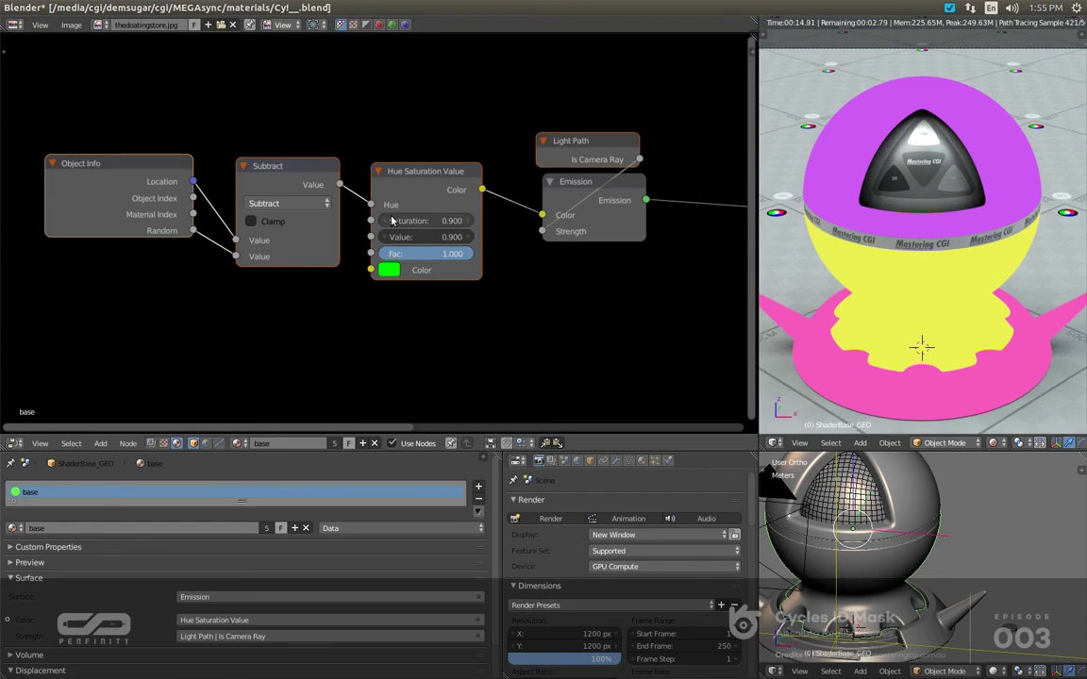
{"action": "key", "text": "ctrl+g"}
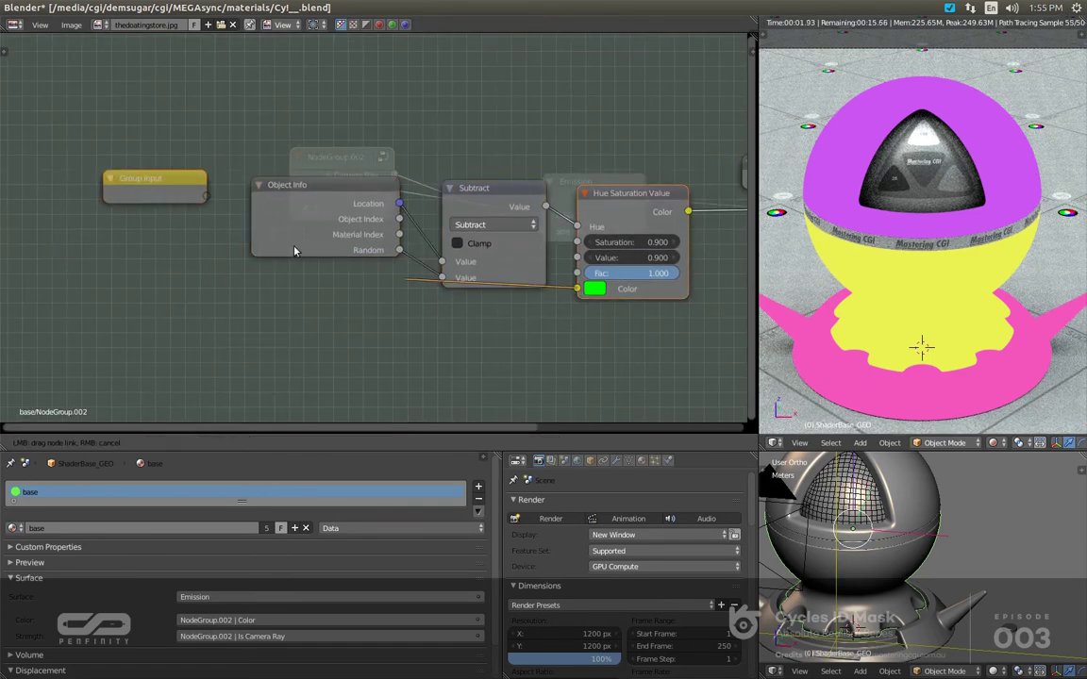
{"action": "key", "text": "Tab"}
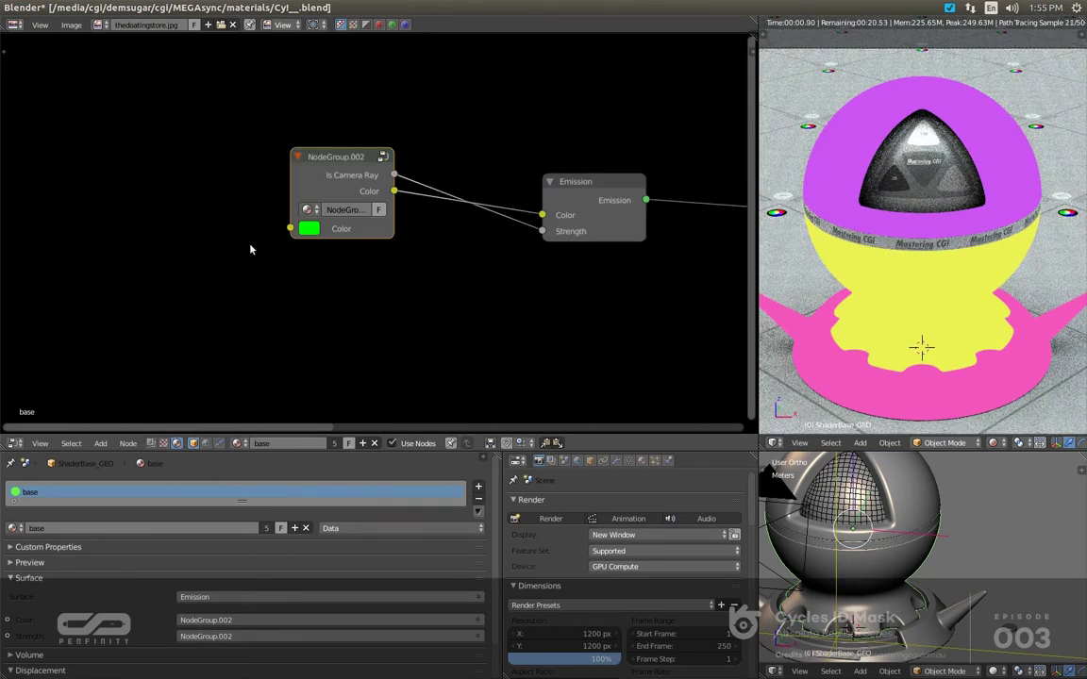
Step: Try different colors for the node group's Color input to test their effect on the mask
{"action": "scroll", "coordinate": [316, 240], "scroll_direction": "up", "scroll_amount": 4}
{"action": "left_click", "coordinate": [324, 232]}
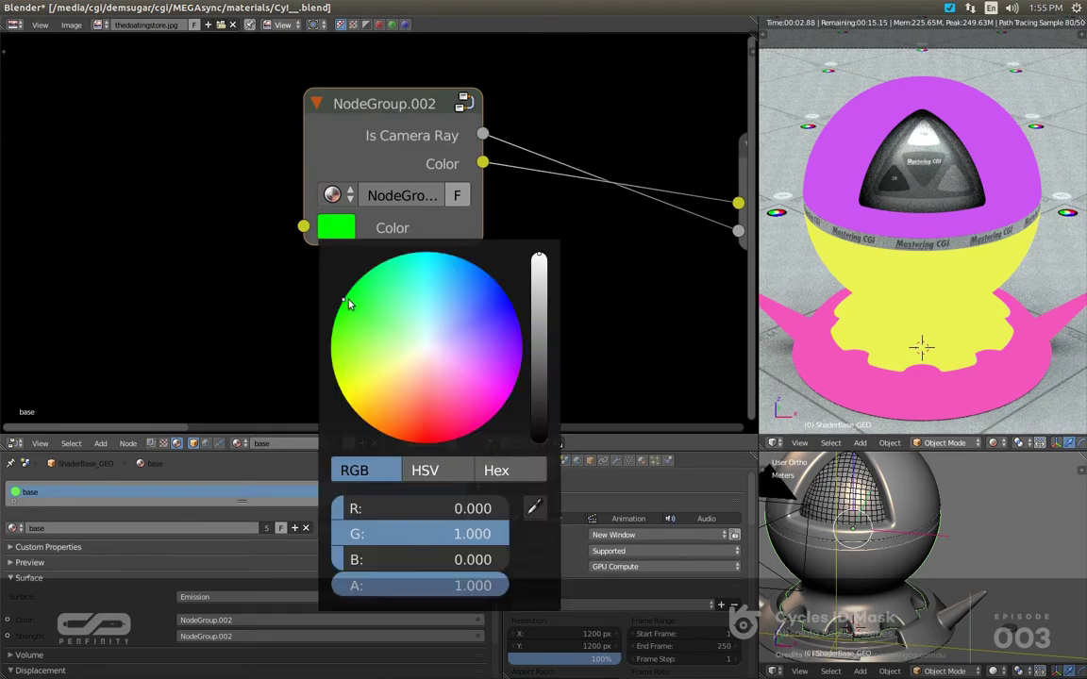
{"action": "left_click_drag", "start_coordinate": [349, 303], "coordinate": [360, 405]}
{"action": "left_click_drag", "start_coordinate": [325, 368], "coordinate": [306, 344]}
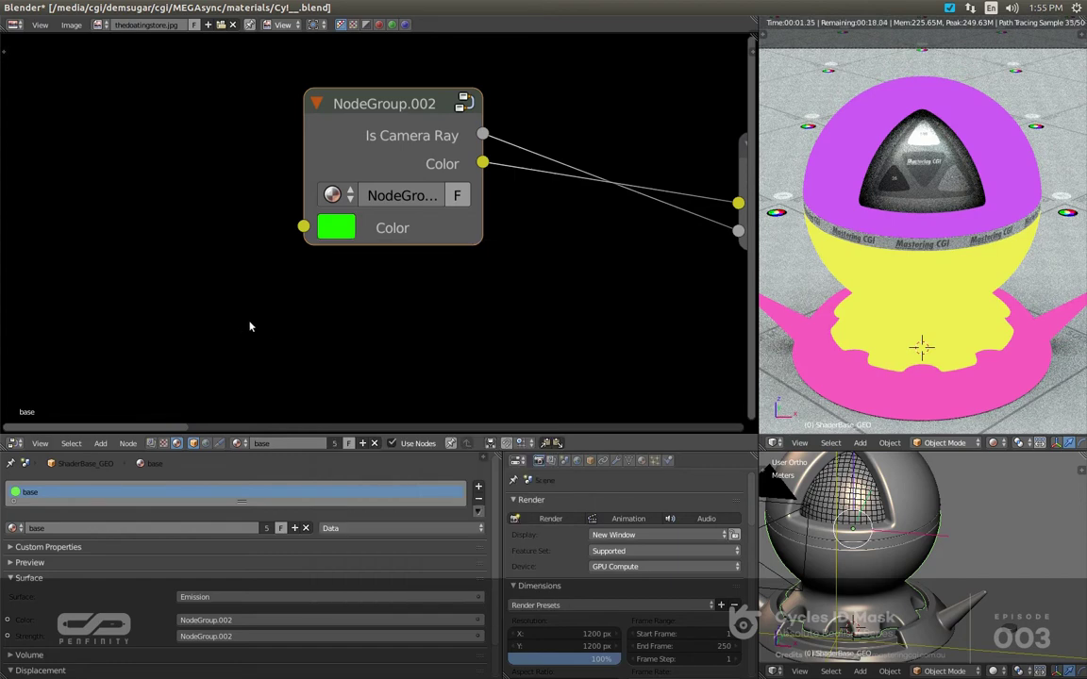
Step: Step back through the undo history to the state before the node group was made
{"action": "scroll", "coordinate": [146, 293], "scroll_direction": "down", "scroll_amount": 1}
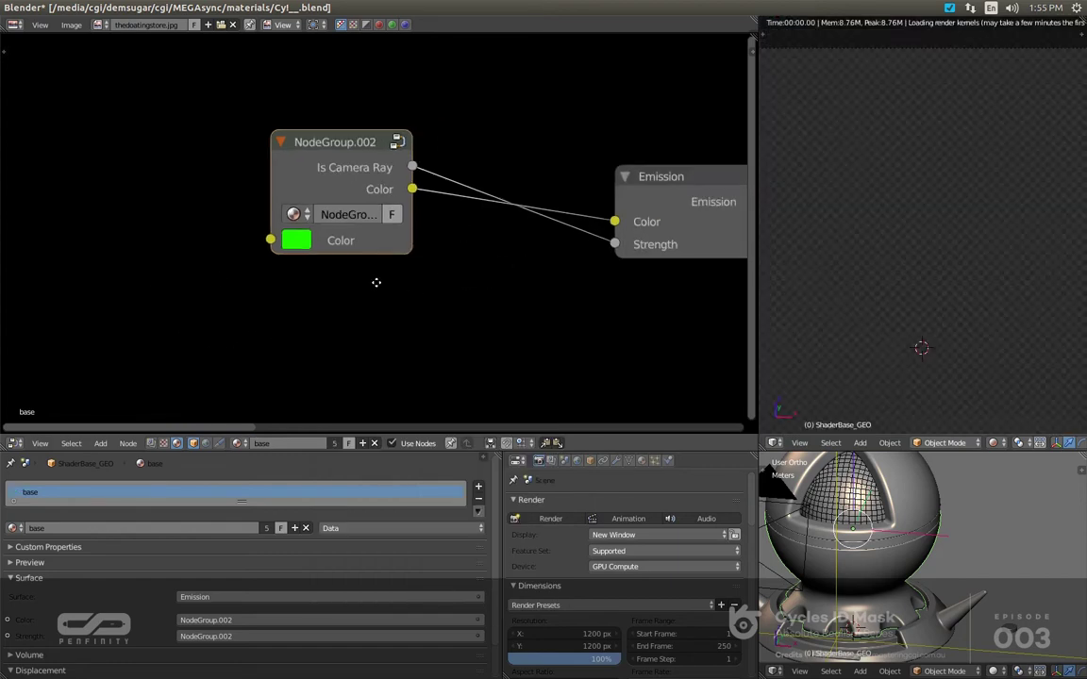
{"action": "middle_click_drag", "start_coordinate": [337, 250], "coordinate": [215, 261]}
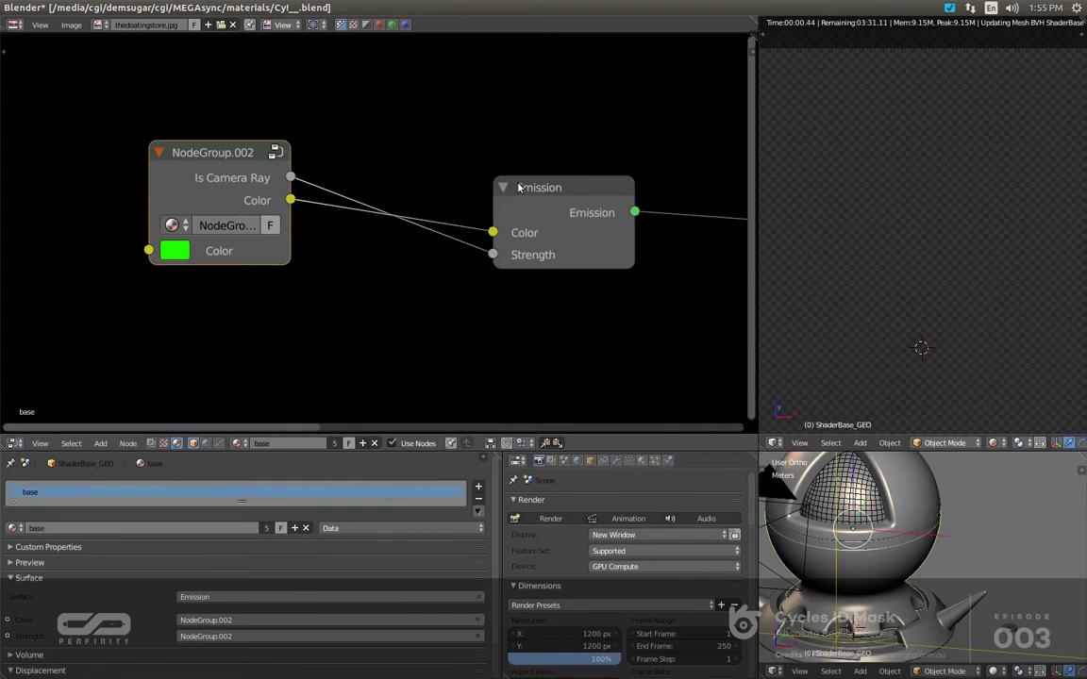
{"action": "key", "text": "ctrl+alt+z"}
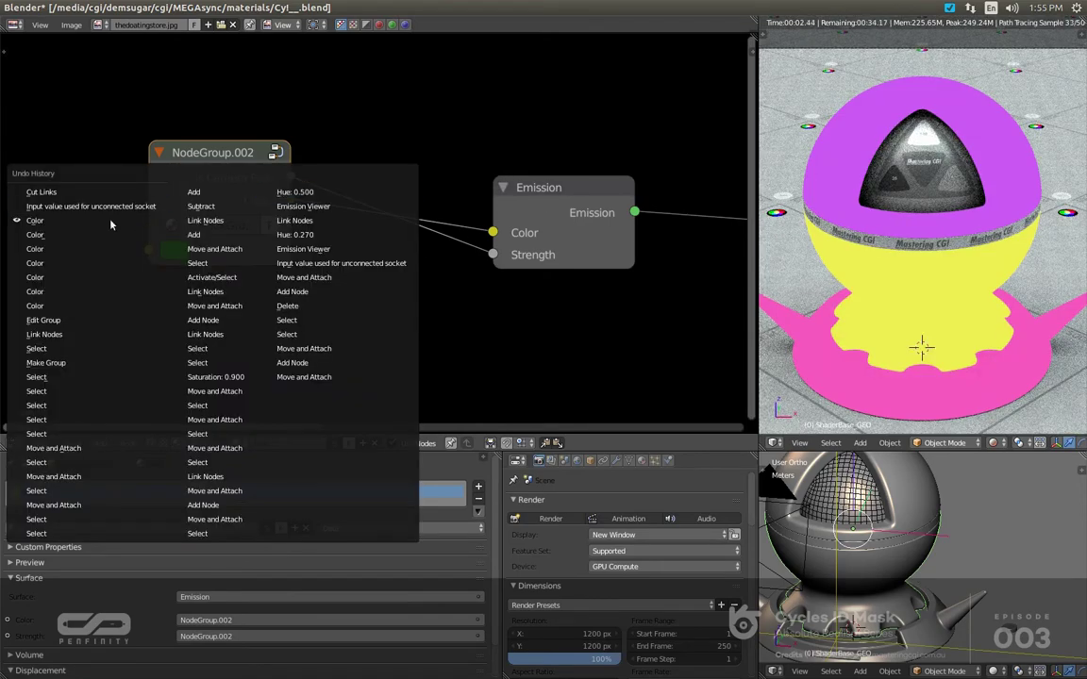
{"action": "left_click", "coordinate": [113, 341]}
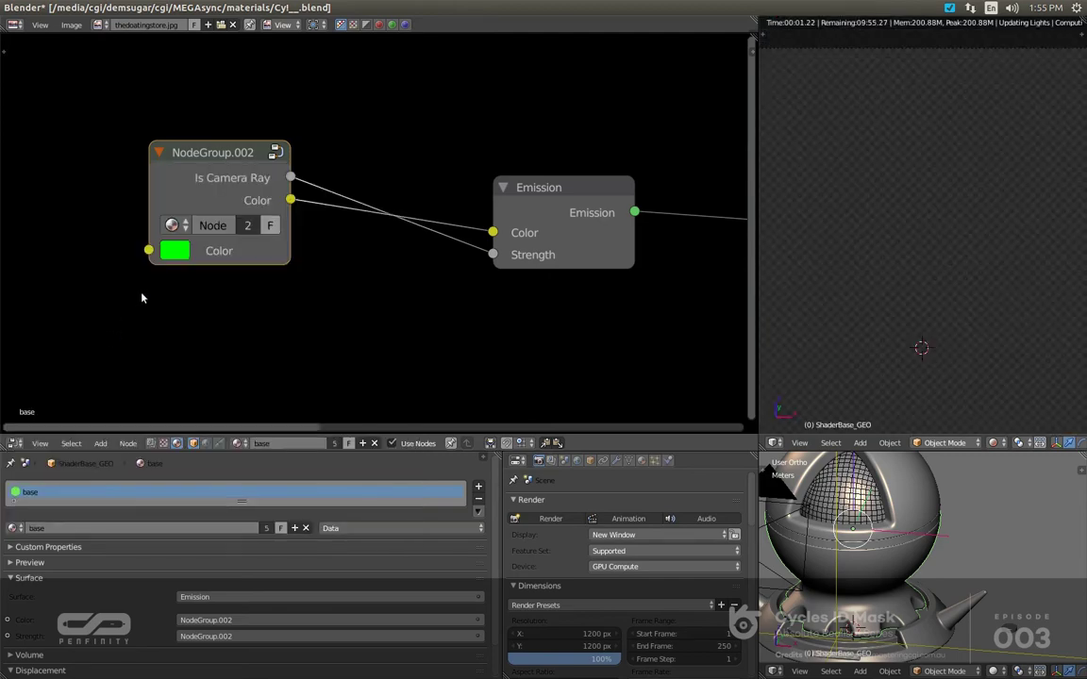
{"action": "key", "text": "ctrl+alt+z"}
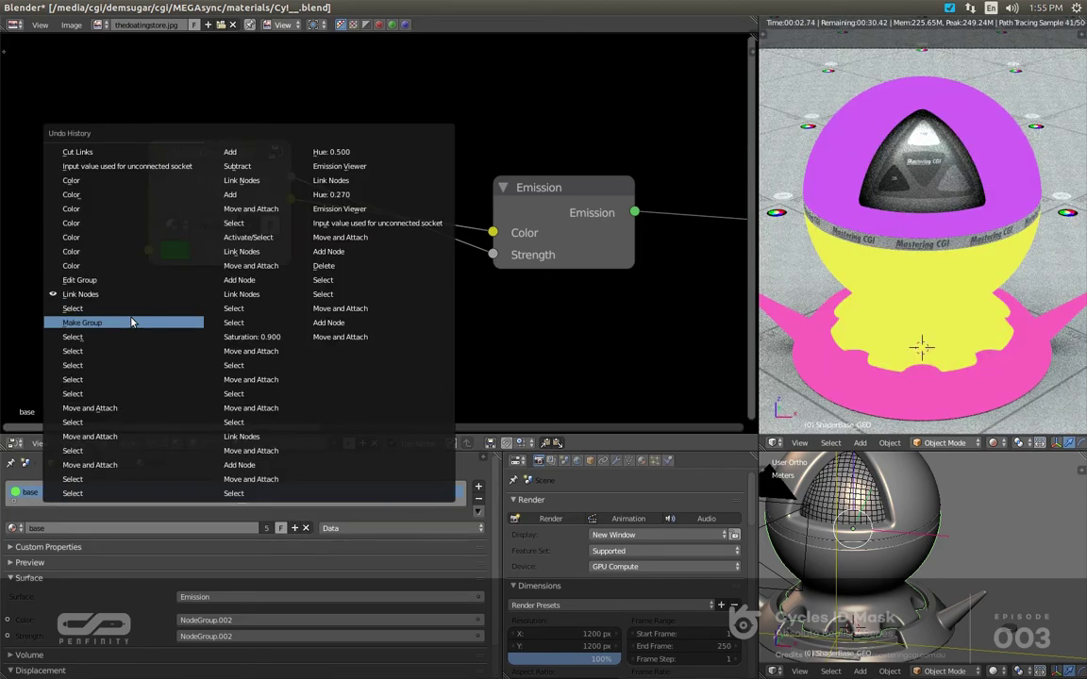
{"action": "left_click", "coordinate": [132, 323]}
{"action": "key", "text": "ctrl+alt+z"}
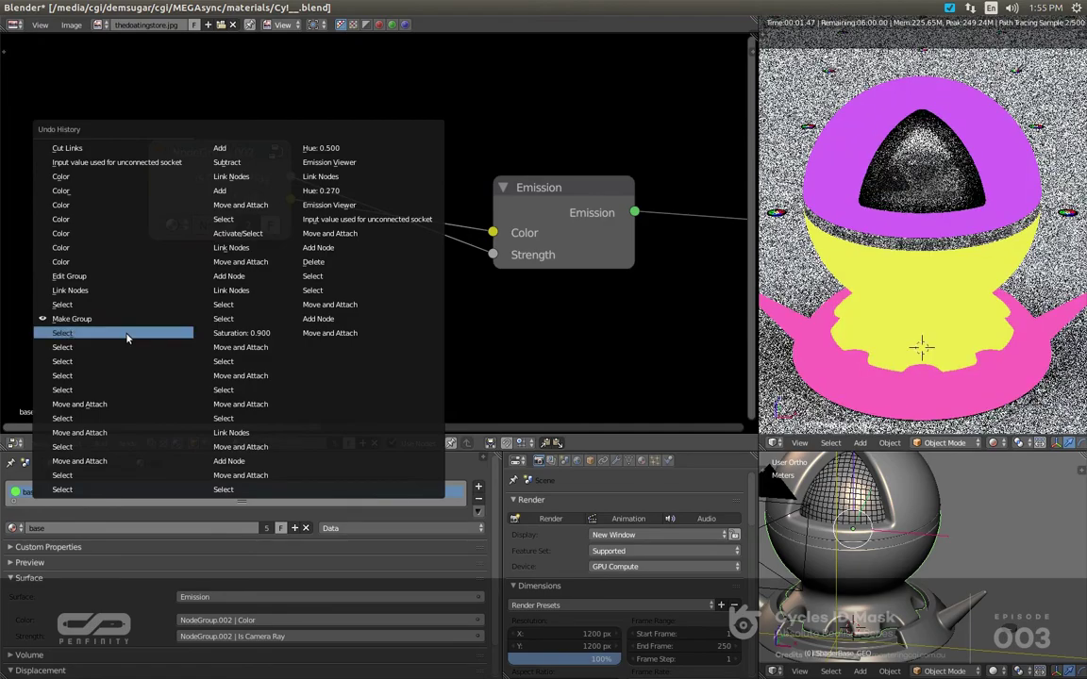
{"action": "left_click", "coordinate": [127, 333]}
Step: Group the Object Info, Subtract, Hue Saturation Value, Light Path and Emission nodes into one node group
{"action": "scroll", "coordinate": [559, 272], "scroll_direction": "down", "scroll_amount": 2}
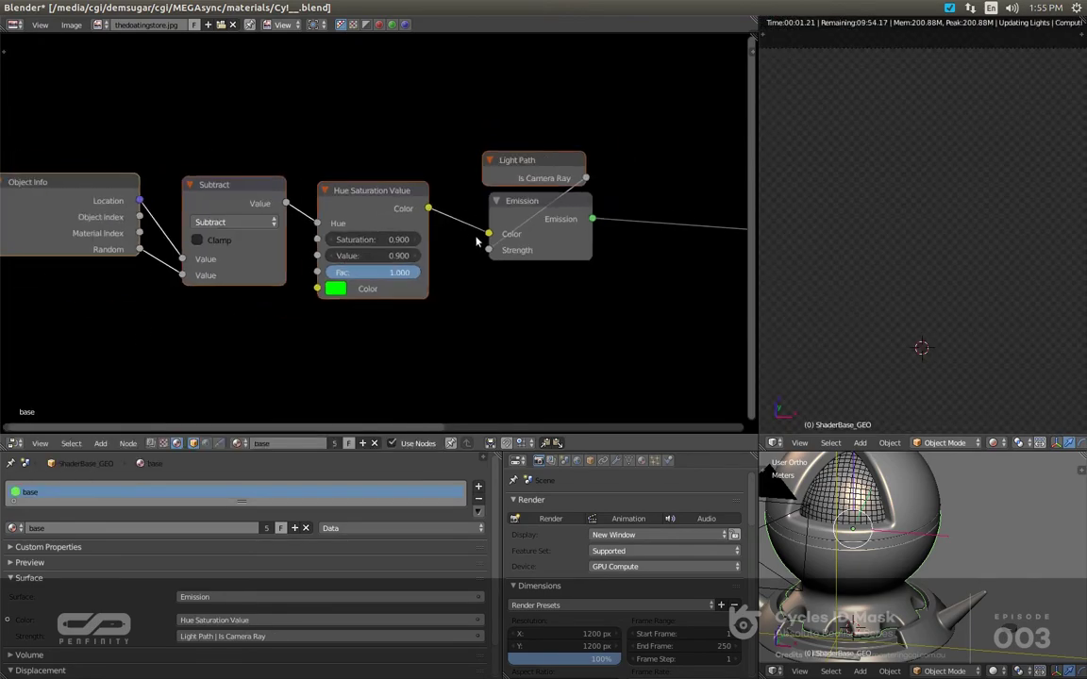
{"action": "key", "text": "ctrl+g"}
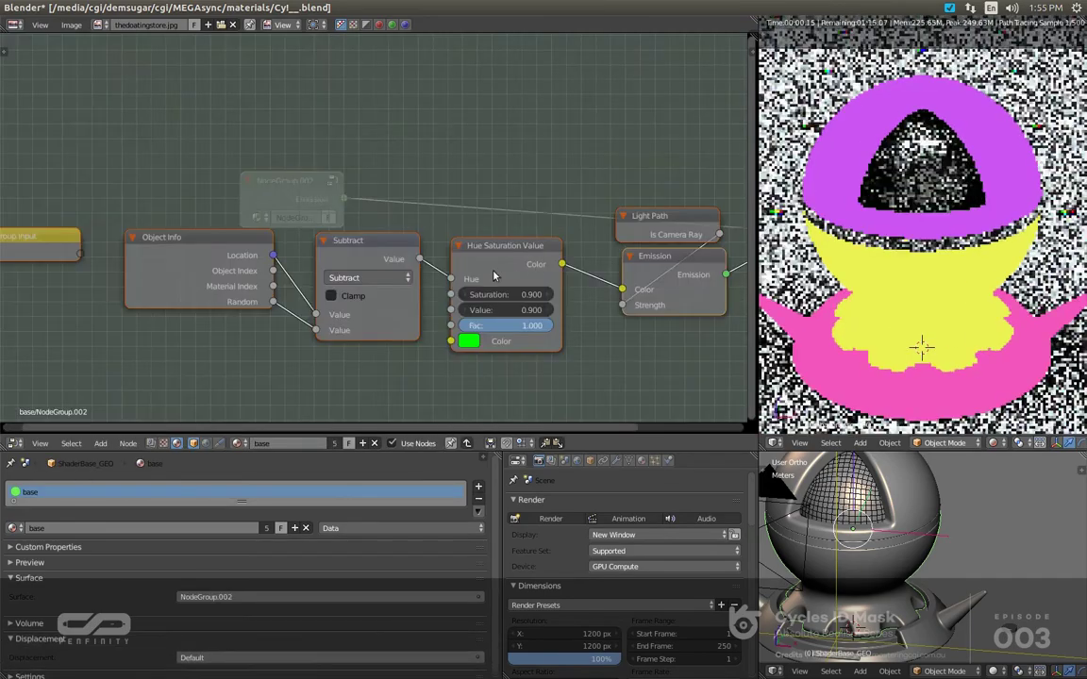
Step: Expose the Hue Saturation Value node's Color input on the group, then exit the group and widen its node
{"action": "left_click_drag", "start_coordinate": [451, 341], "coordinate": [79, 247]}
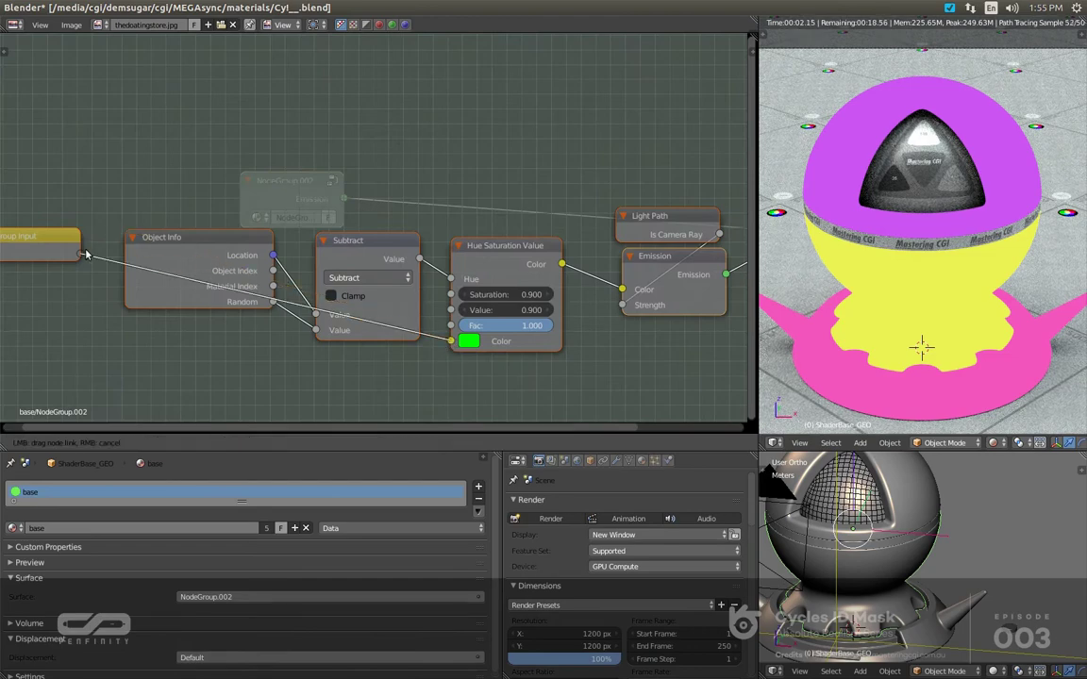
{"action": "key", "text": "Tab"}
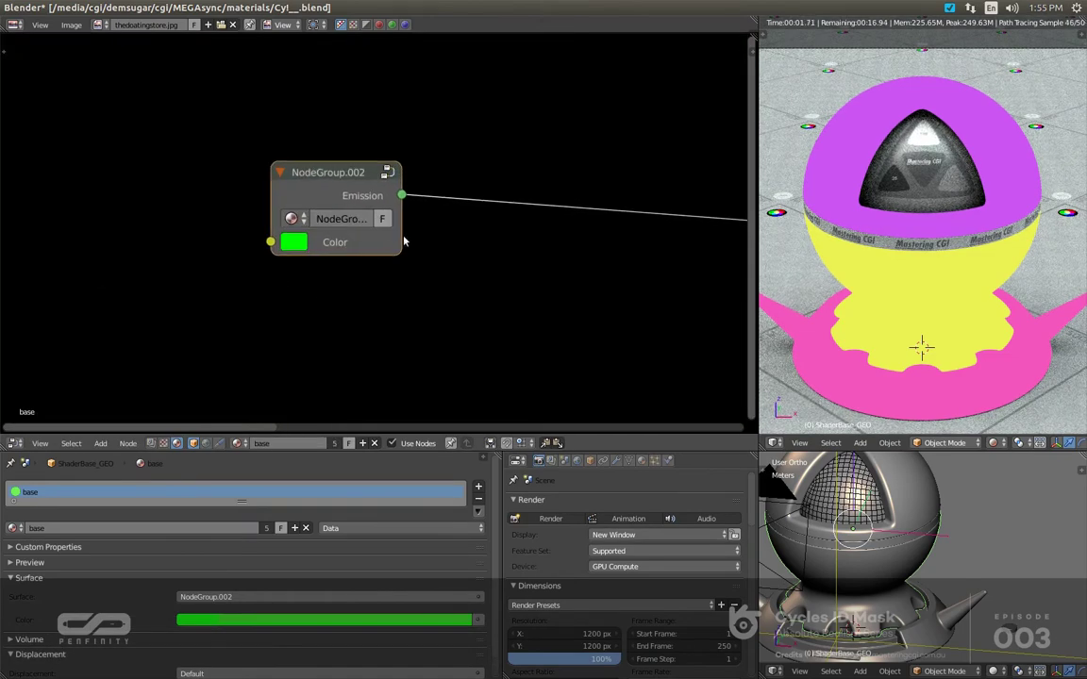
{"action": "left_click_drag", "start_coordinate": [401, 242], "coordinate": [497, 227]}
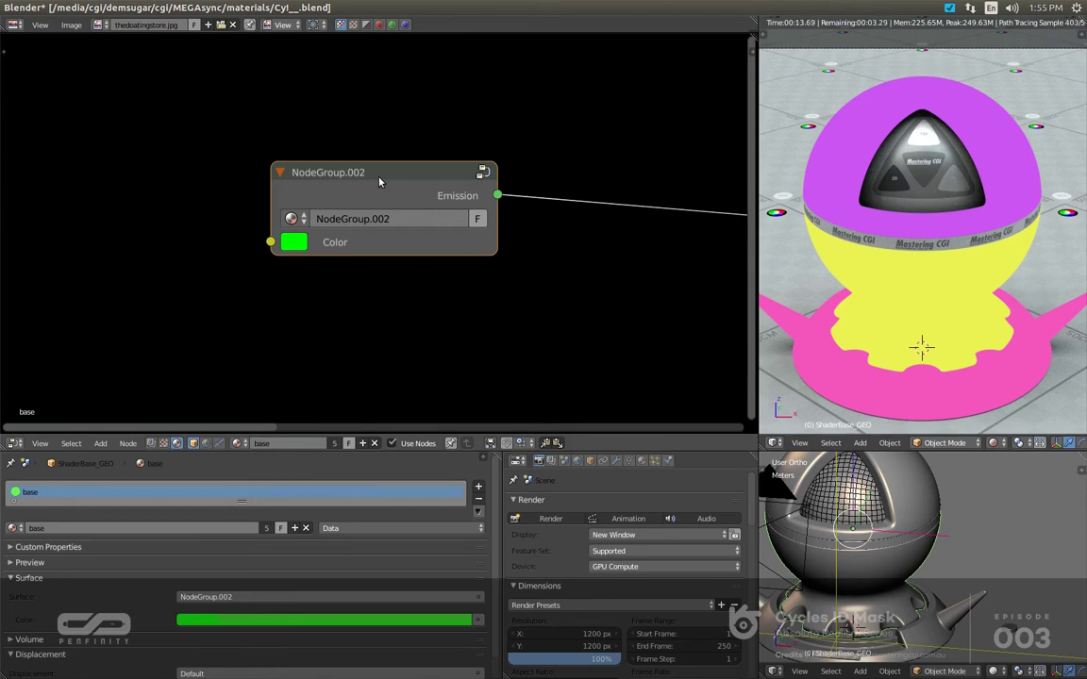
Step: Examine the render layer's settings, including its base material override
{"action": "left_click", "coordinate": [551, 462]}
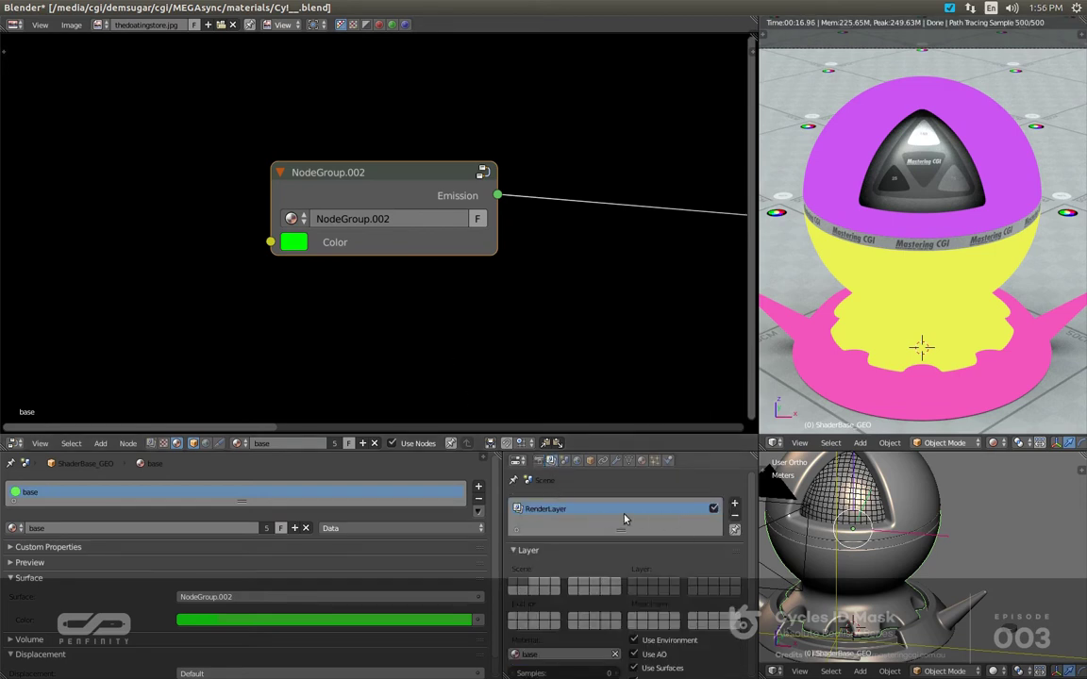
{"action": "scroll", "coordinate": [623, 519], "scroll_direction": "down", "scroll_amount": 2}
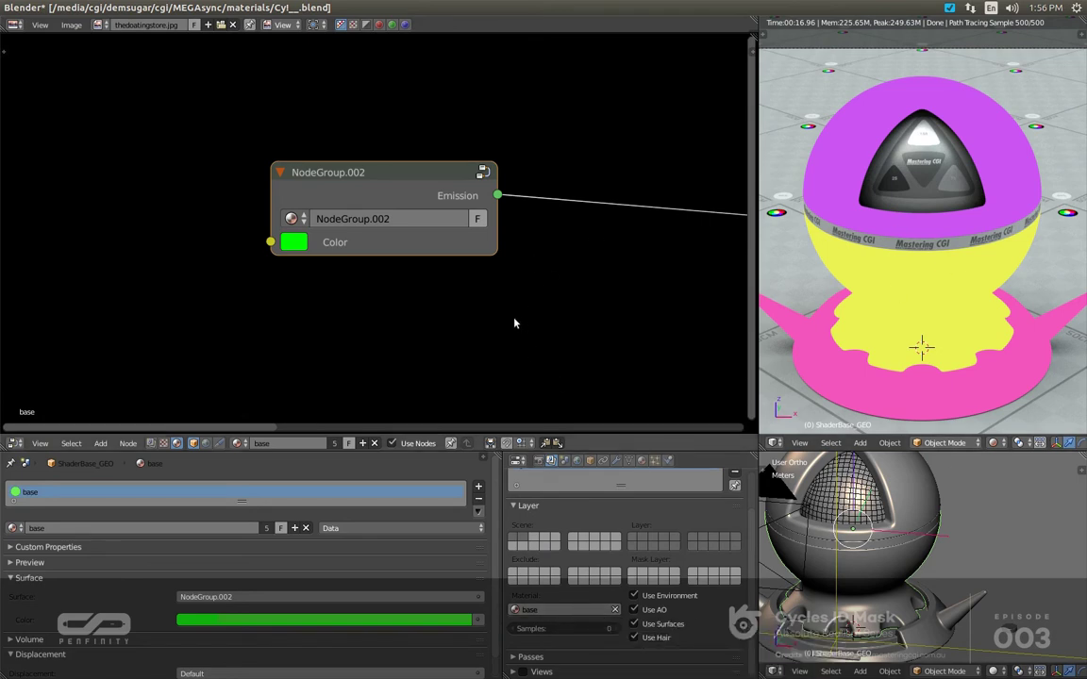
{"action": "left_click_drag", "start_coordinate": [408, 189], "coordinate": [397, 175]}
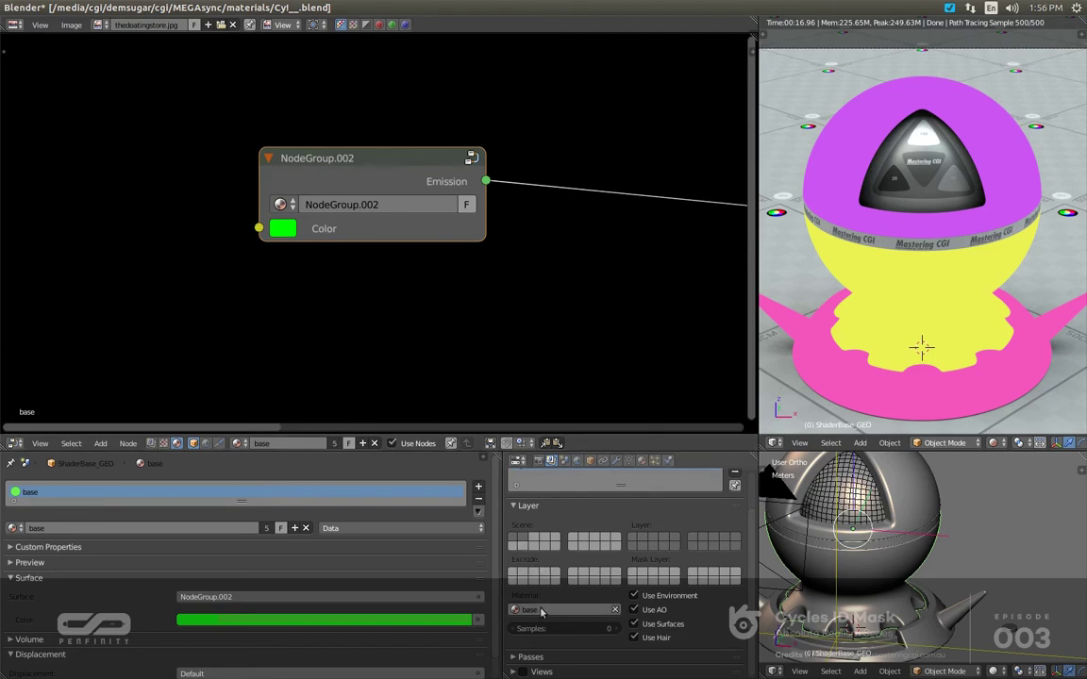
Step: Render the shader ball scene, inspect the ID mask image, and close the render window
{"action": "left_click", "coordinate": [540, 461]}
{"action": "left_click", "coordinate": [551, 518]}
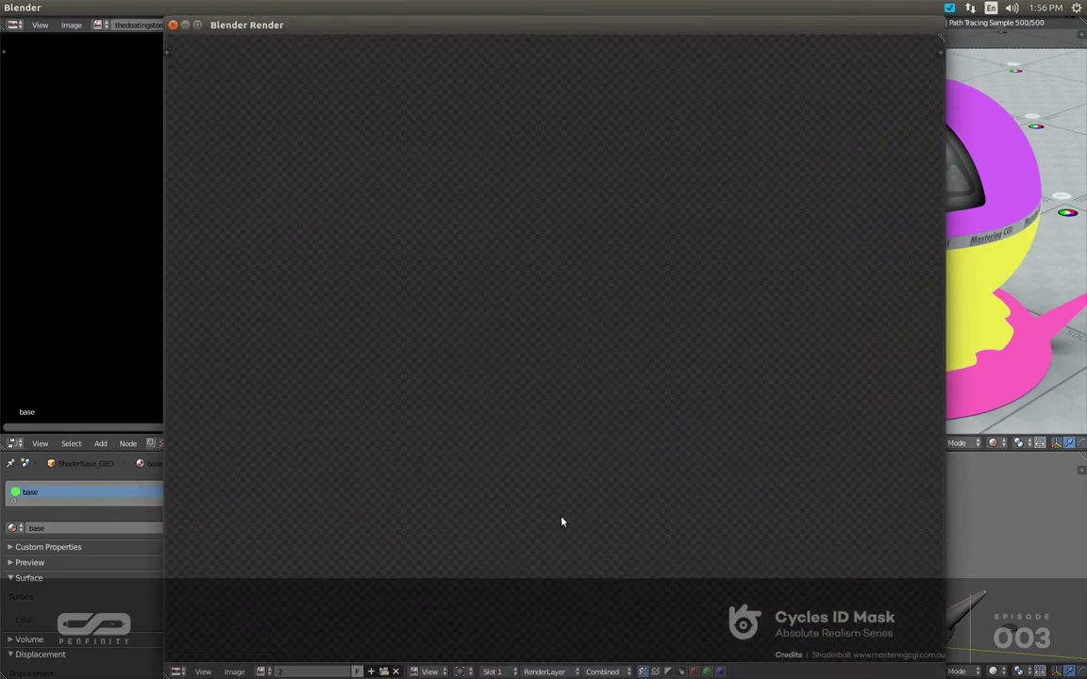
{"action": "left_click_drag", "start_coordinate": [558, 28], "coordinate": [416, 54]}
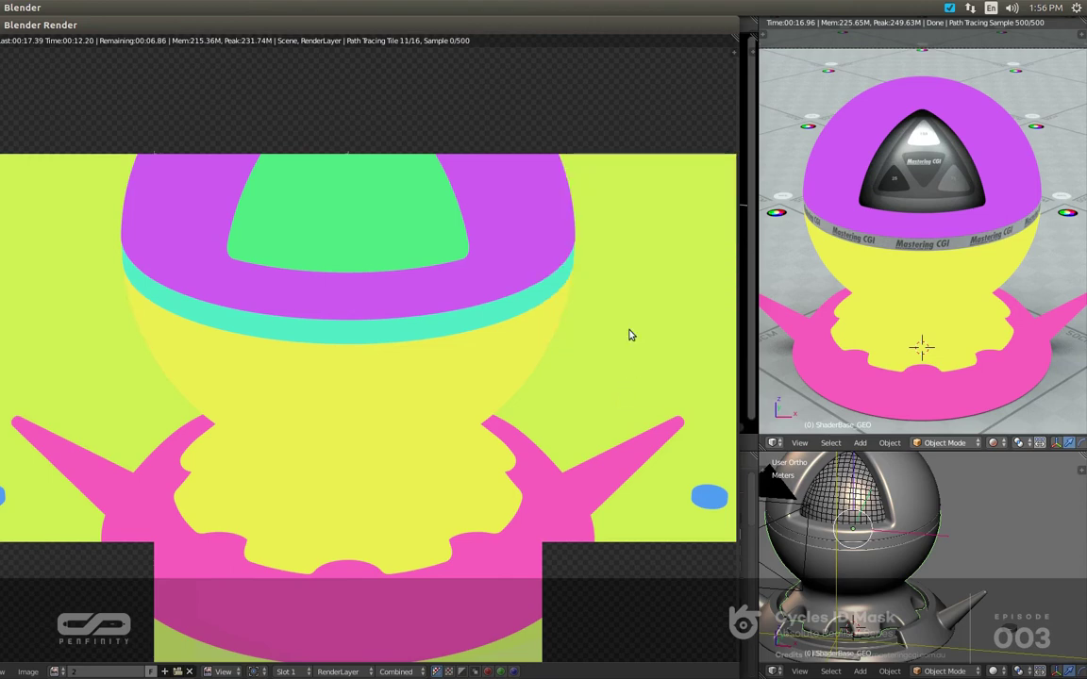
{"action": "scroll", "coordinate": [631, 334], "scroll_direction": "down", "scroll_amount": 3}
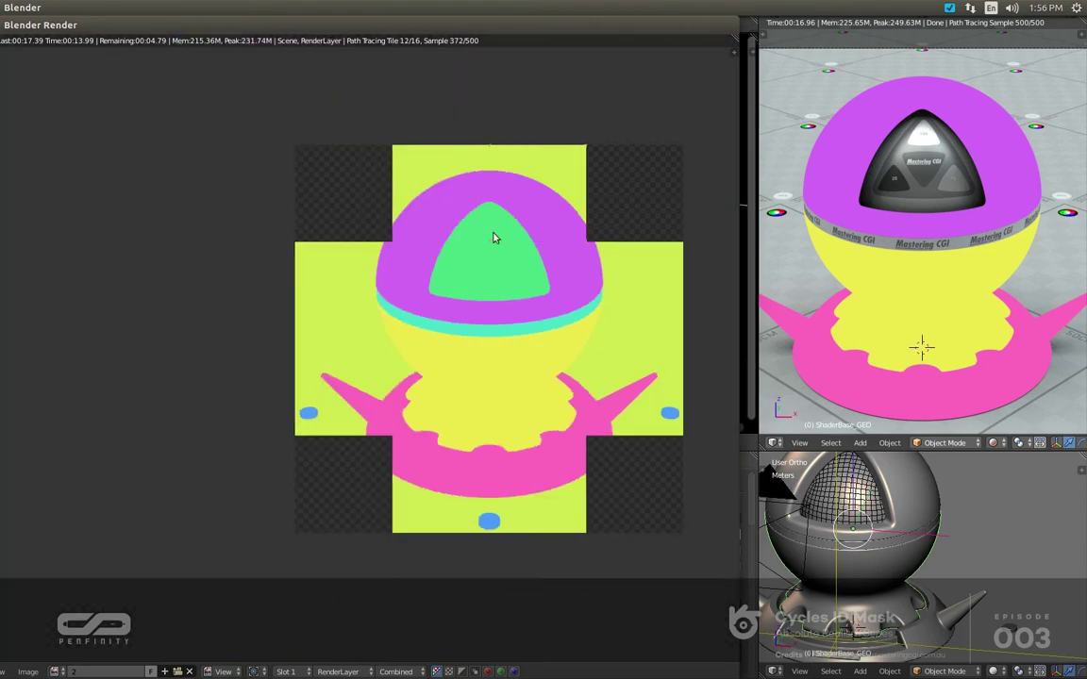
{"action": "double_click", "coordinate": [202, 35]}
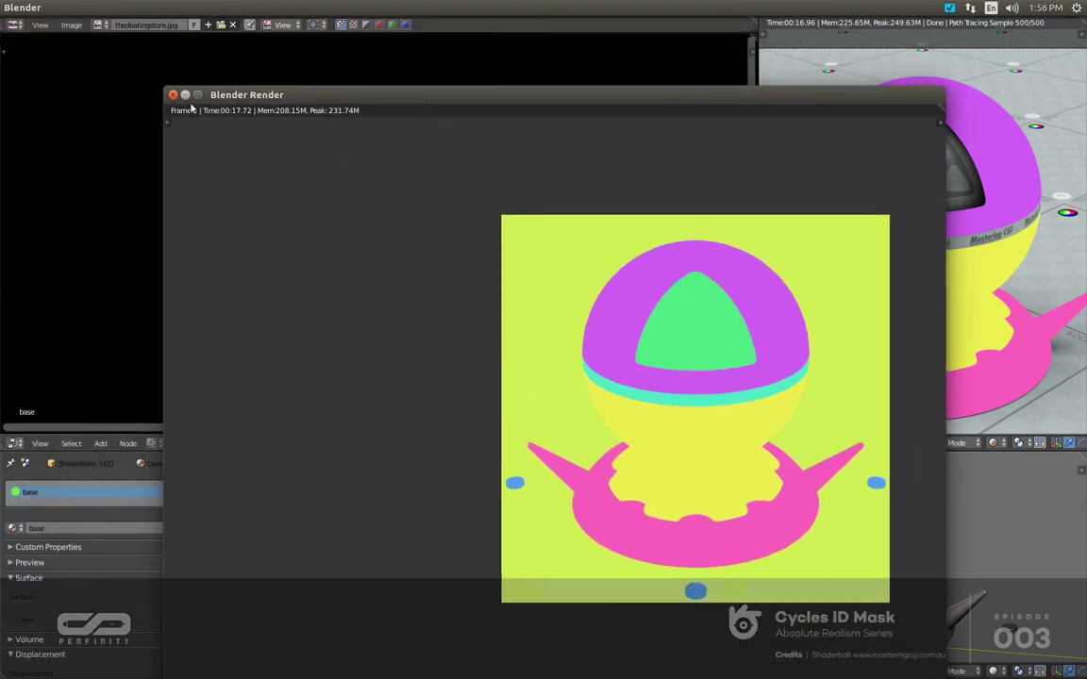
{"action": "left_click_drag", "start_coordinate": [456, 109], "coordinate": [316, 79]}
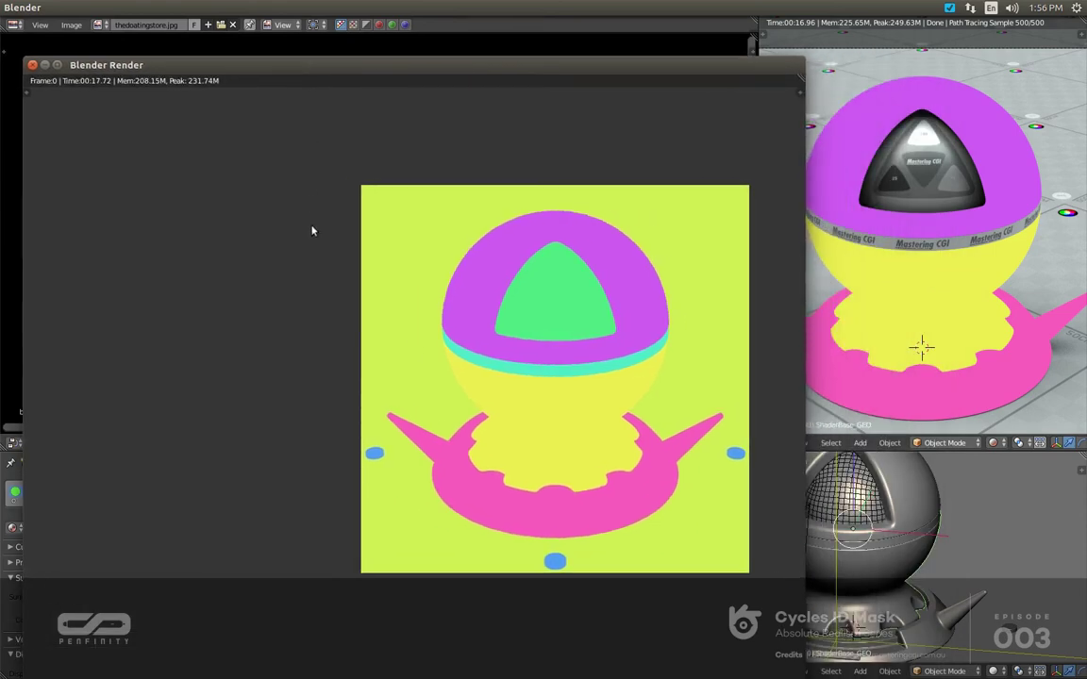
{"action": "left_click_drag", "start_coordinate": [126, 64], "coordinate": [255, 102]}
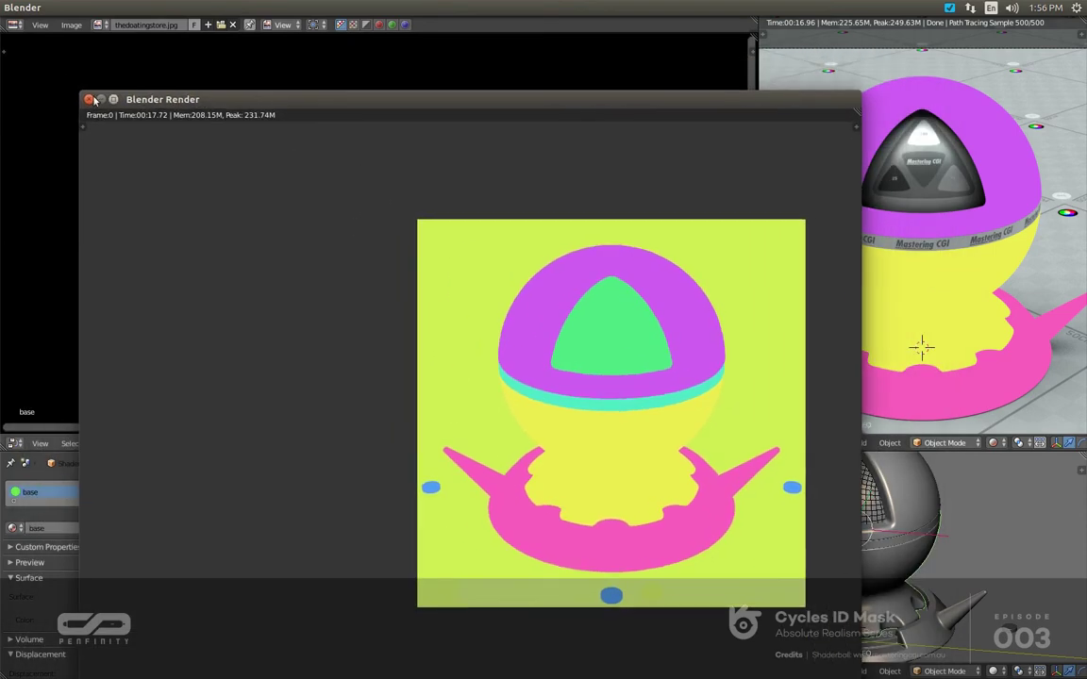
{"action": "left_click", "coordinate": [849, 599]}
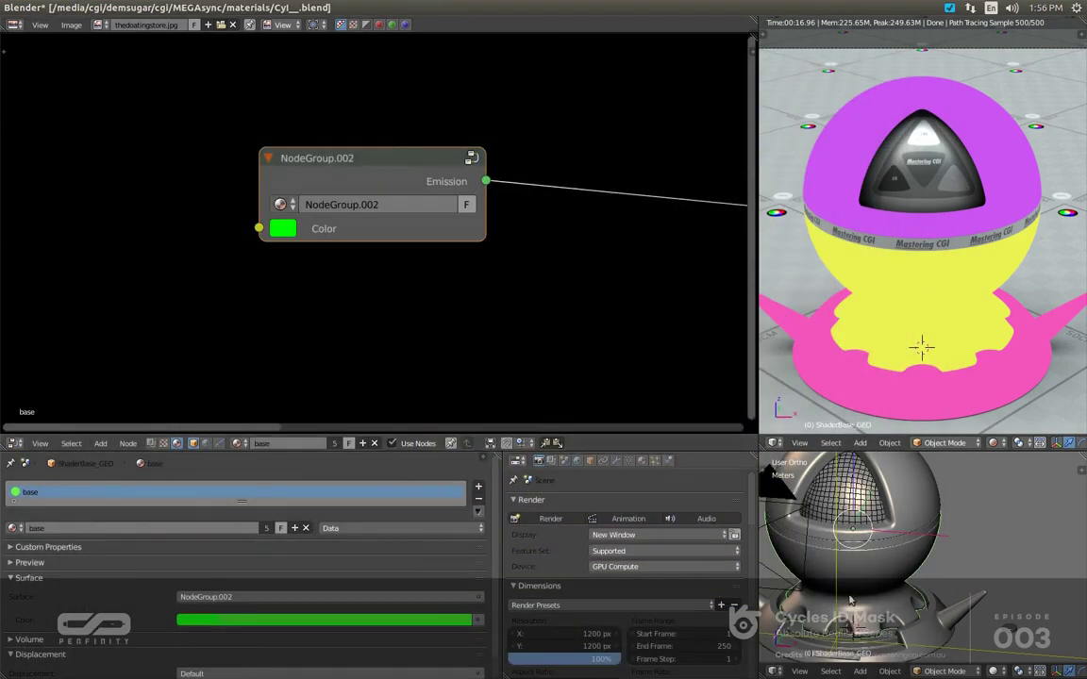
Step: Rename the render layer to id and enable it for rendering
{"action": "left_click", "coordinate": [551, 461]}
{"action": "scroll", "coordinate": [596, 507], "scroll_direction": "up", "scroll_amount": 2}
{"action": "double_click", "coordinate": [578, 510]}
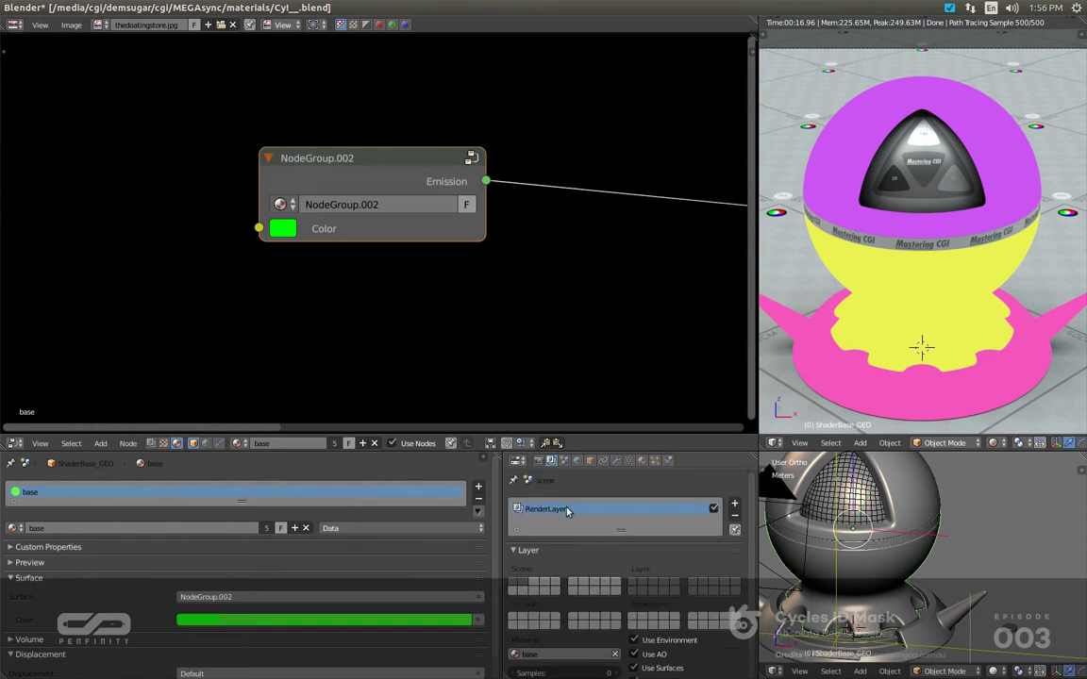
{"action": "key", "text": "BackSpace"}
{"action": "type", "text": "Id"}
{"action": "key", "text": "Return"}
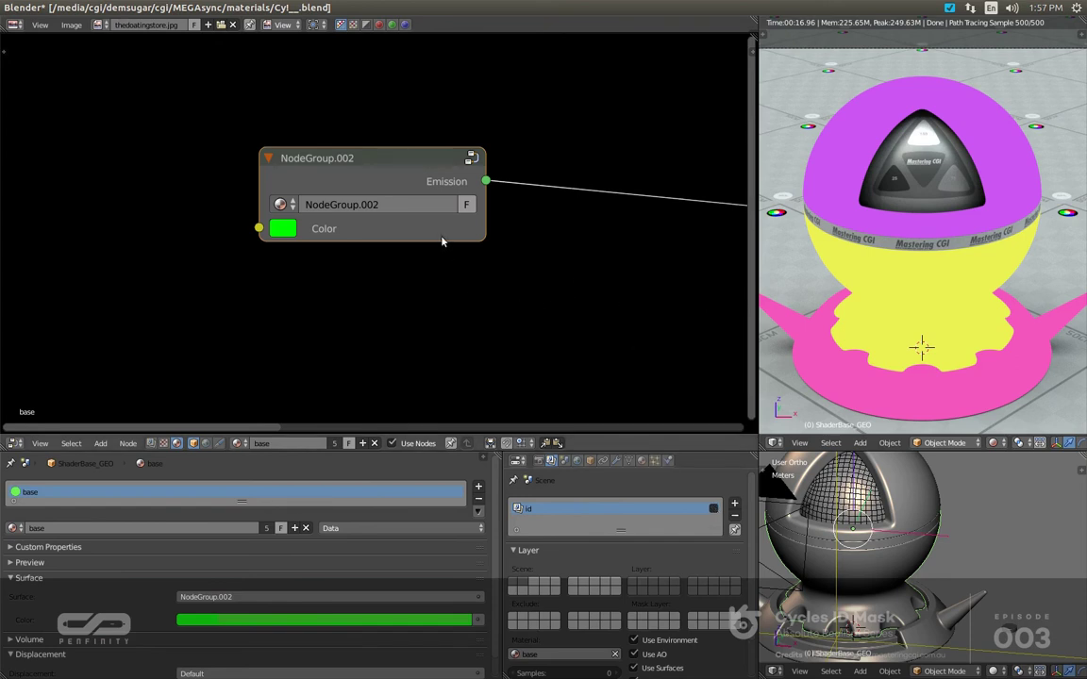
{"action": "left_click", "coordinate": [713, 510]}
Step: View the shader ball through the scene camera in the solid-shaded viewport
{"action": "right_click", "coordinate": [932, 600]}
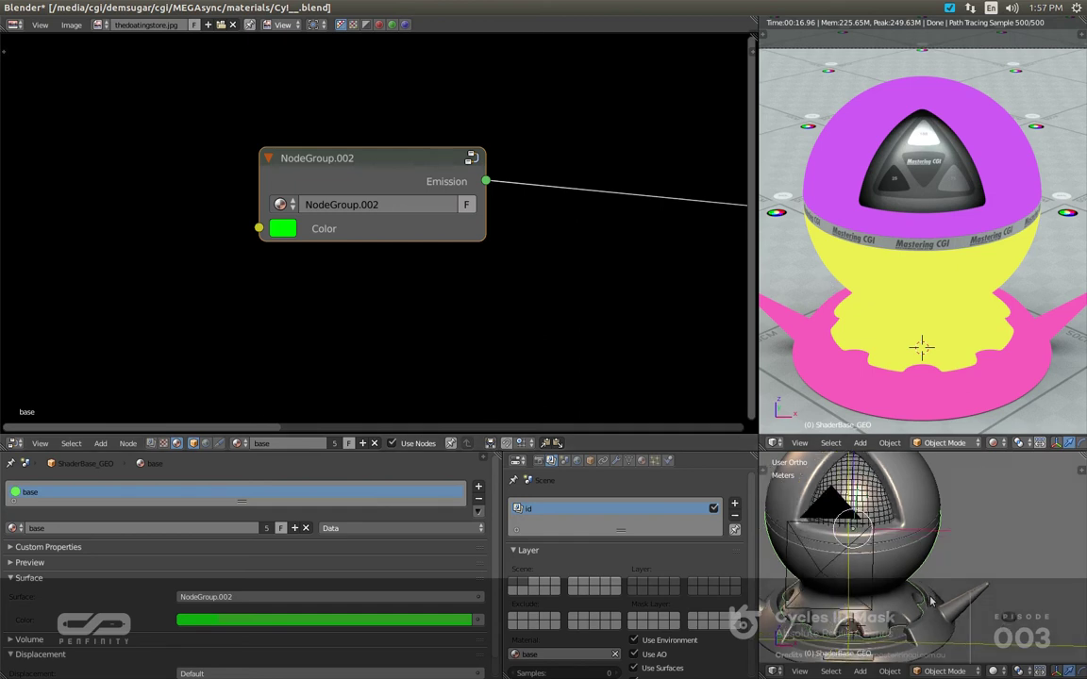
{"action": "key", "text": "KP_0"}
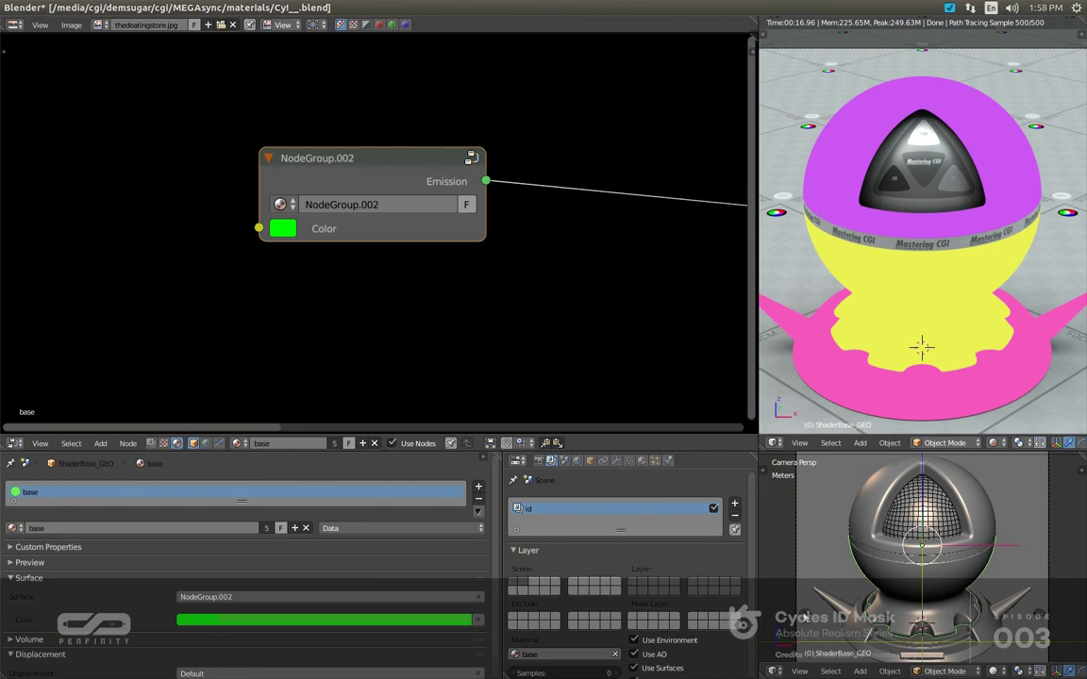
Step: Switch to the open 160527_BL_scifi_corridor.blend file, restore its full layout from the maximized node editor, and render the scene
{"action": "key", "text": "alt+Tab"}
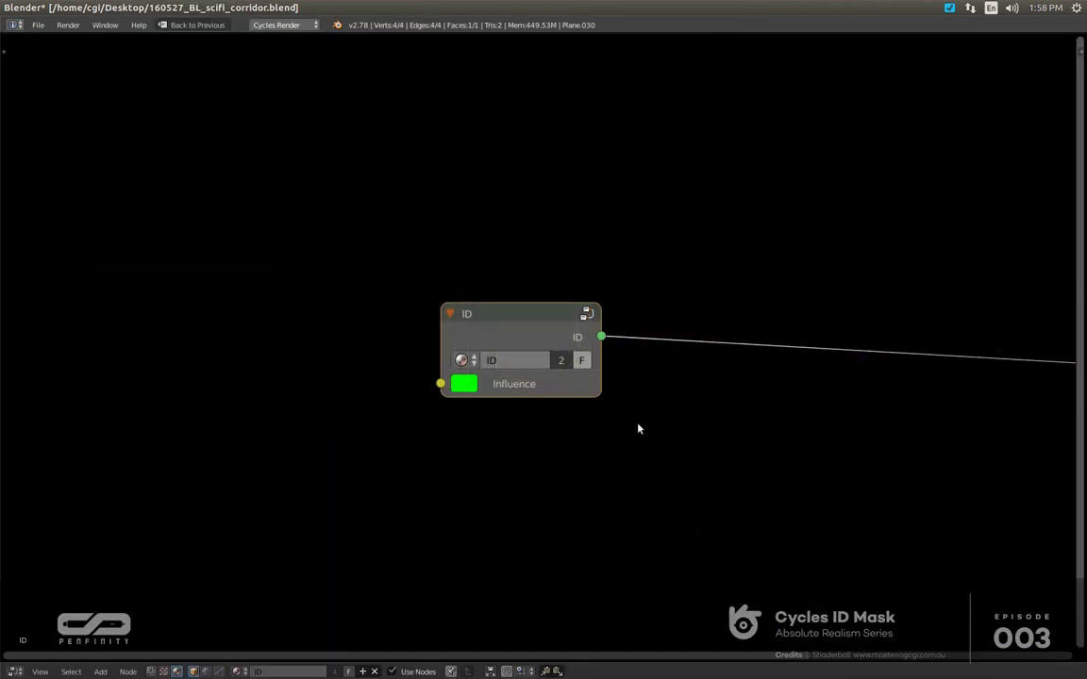
{"action": "key", "text": "ctrl+Up"}
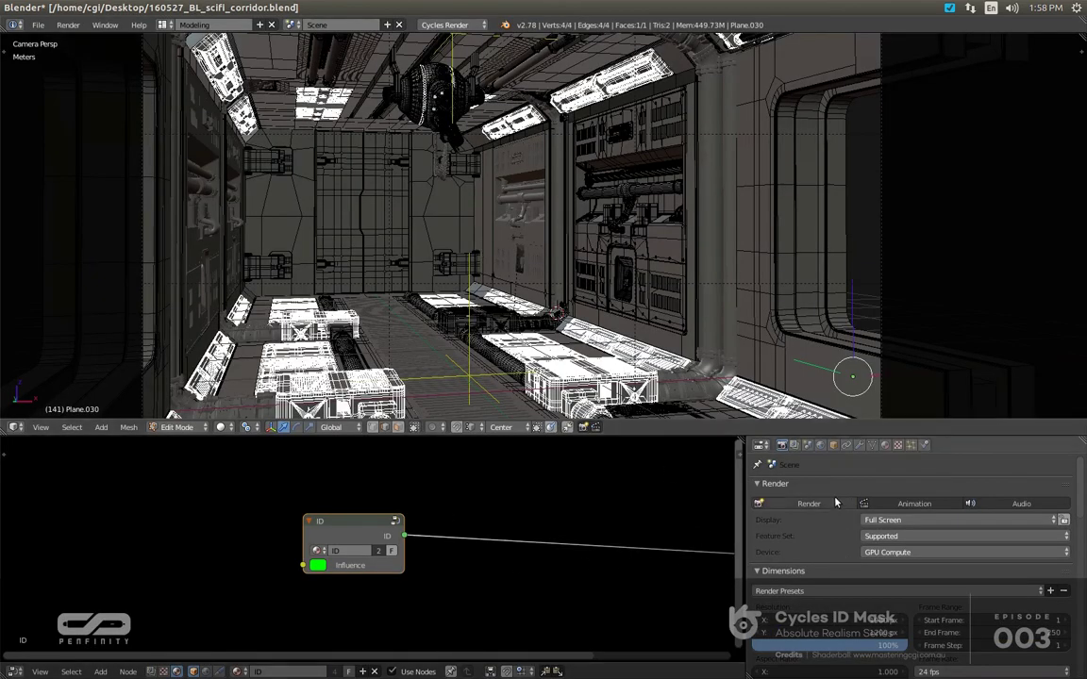
{"action": "key", "text": "F12"}
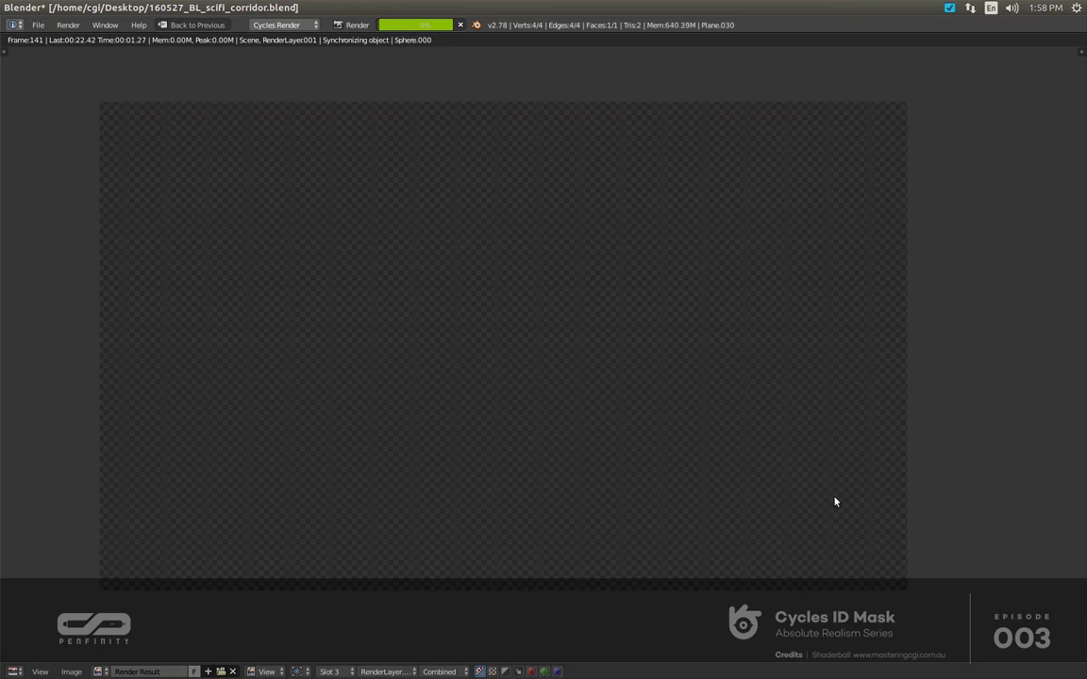